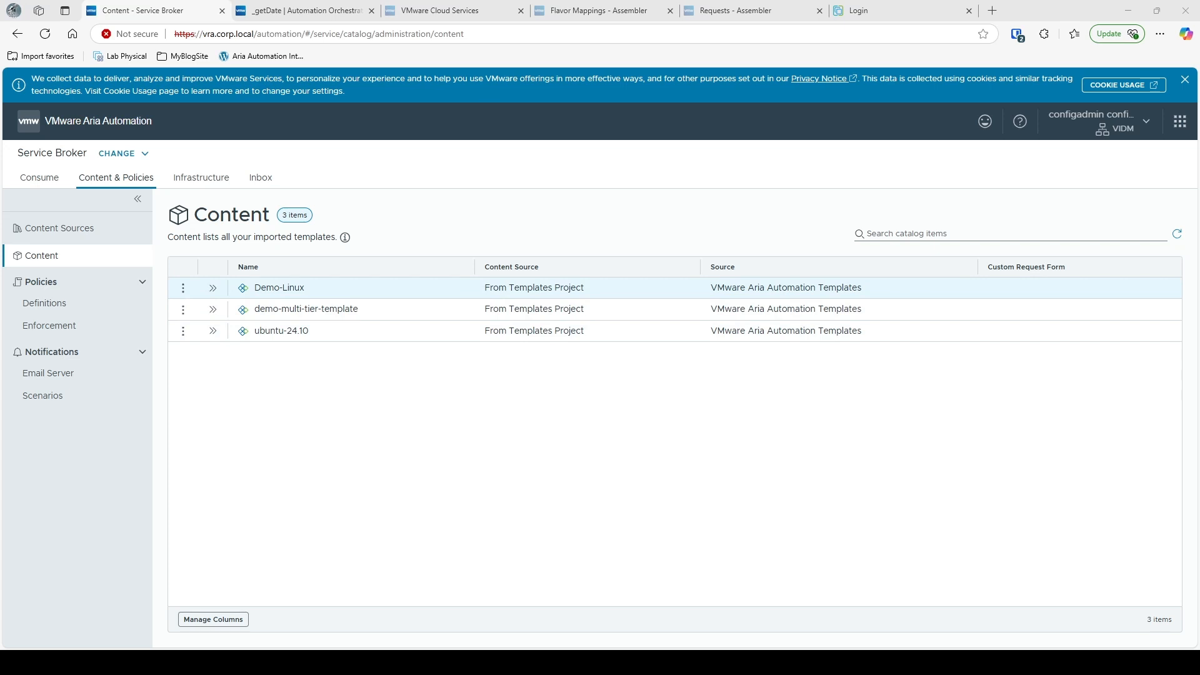
Open the custom request form of the Demo-Linux catalog item and enlarge the Generic Elements area.
{"action": "left_click", "coordinate": [183, 288]}
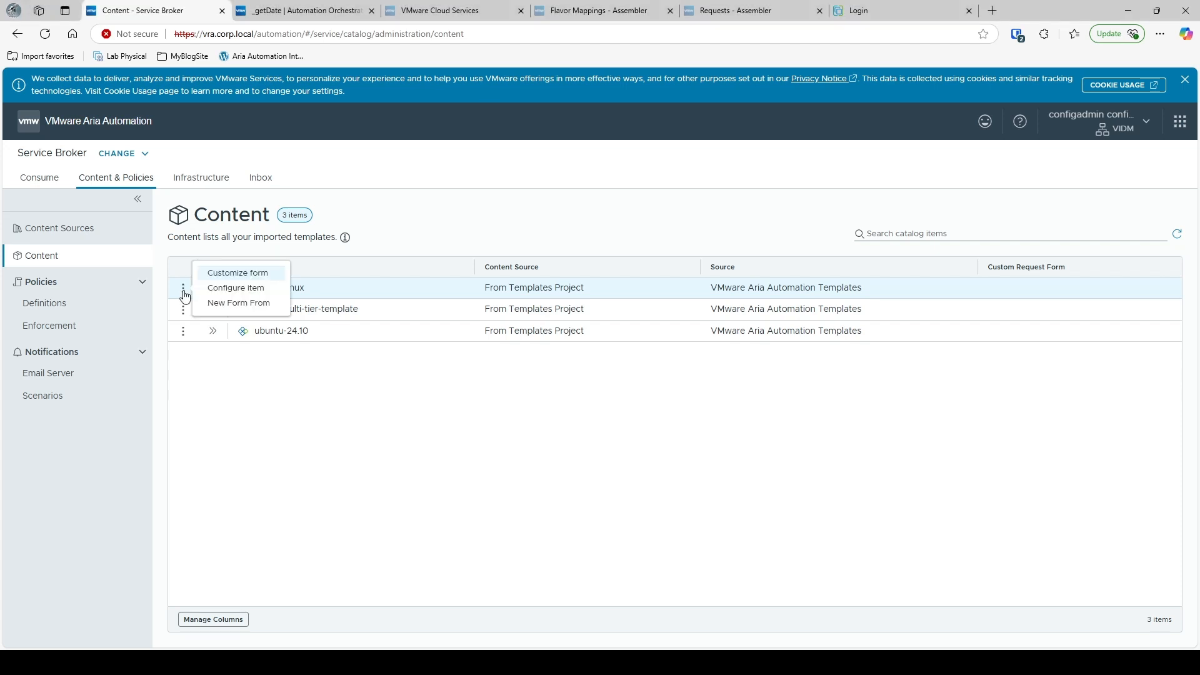
{"action": "left_click", "coordinate": [234, 274]}
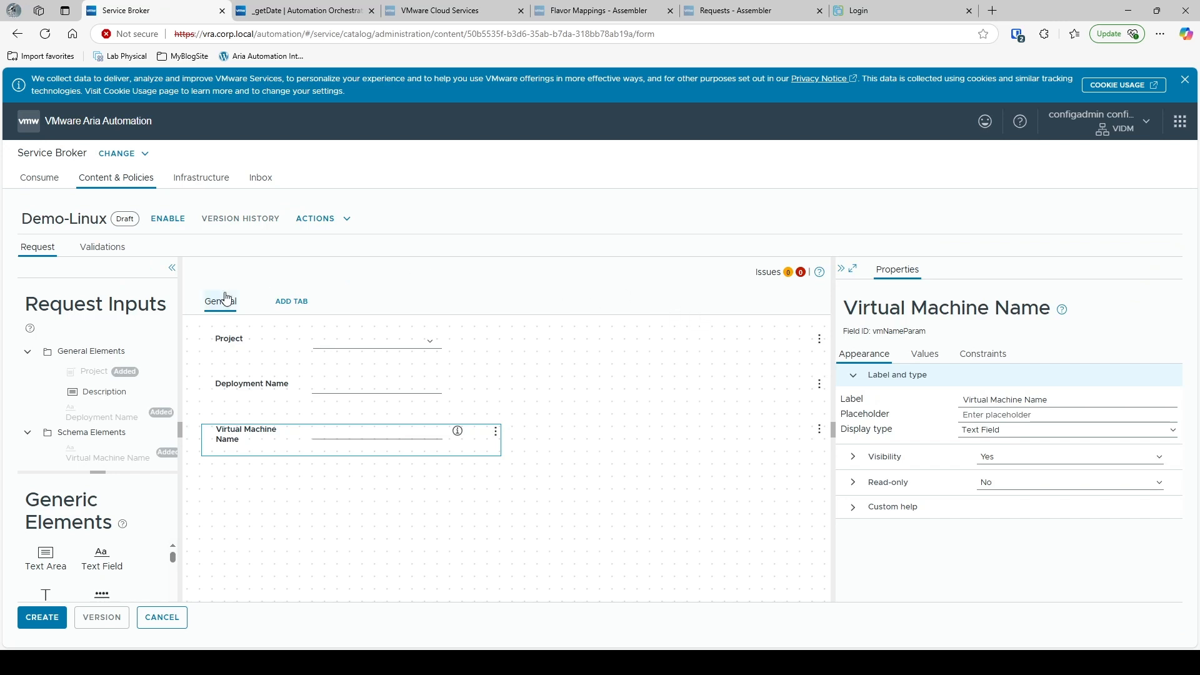
{"action": "left_click_drag", "start_coordinate": [181, 431], "coordinate": [237, 431]}
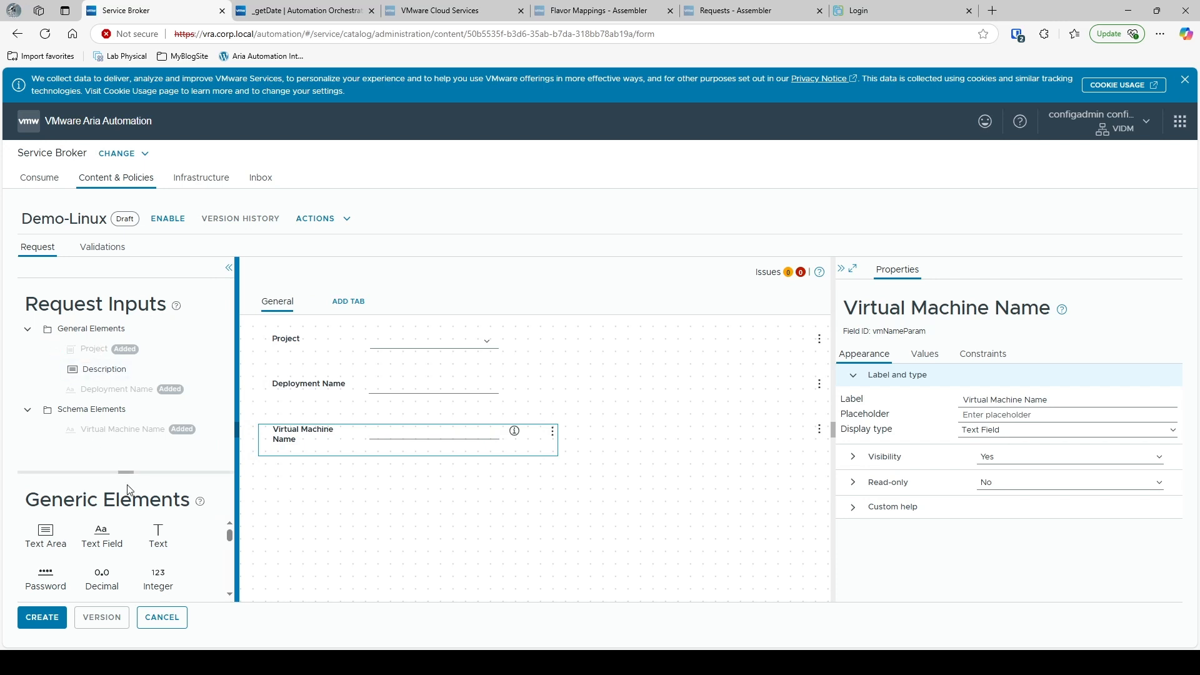
{"action": "scroll", "coordinate": [128, 490], "scroll_direction": "down", "scroll_amount": 2}
{"action": "scroll", "coordinate": [128, 486], "scroll_direction": "up", "scroll_amount": 2}
{"action": "left_click_drag", "start_coordinate": [125, 472], "coordinate": [123, 386]}
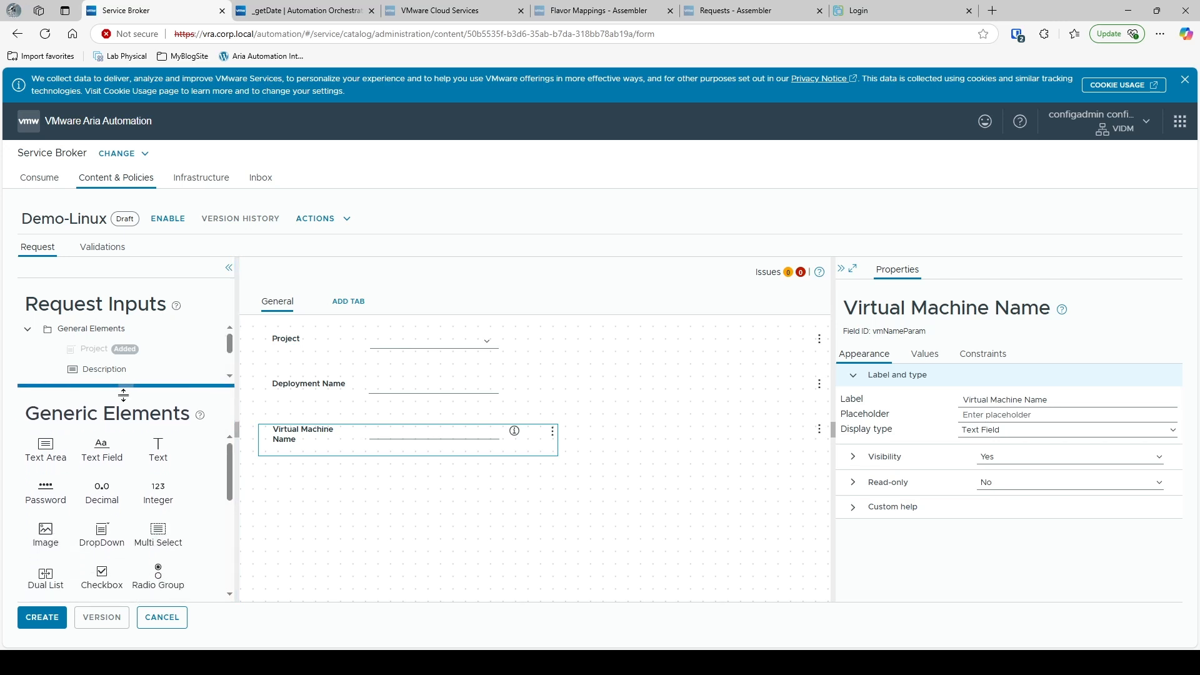
Look through the generic elements available for the request form.
{"action": "scroll", "coordinate": [122, 464], "scroll_direction": "down", "scroll_amount": 3}
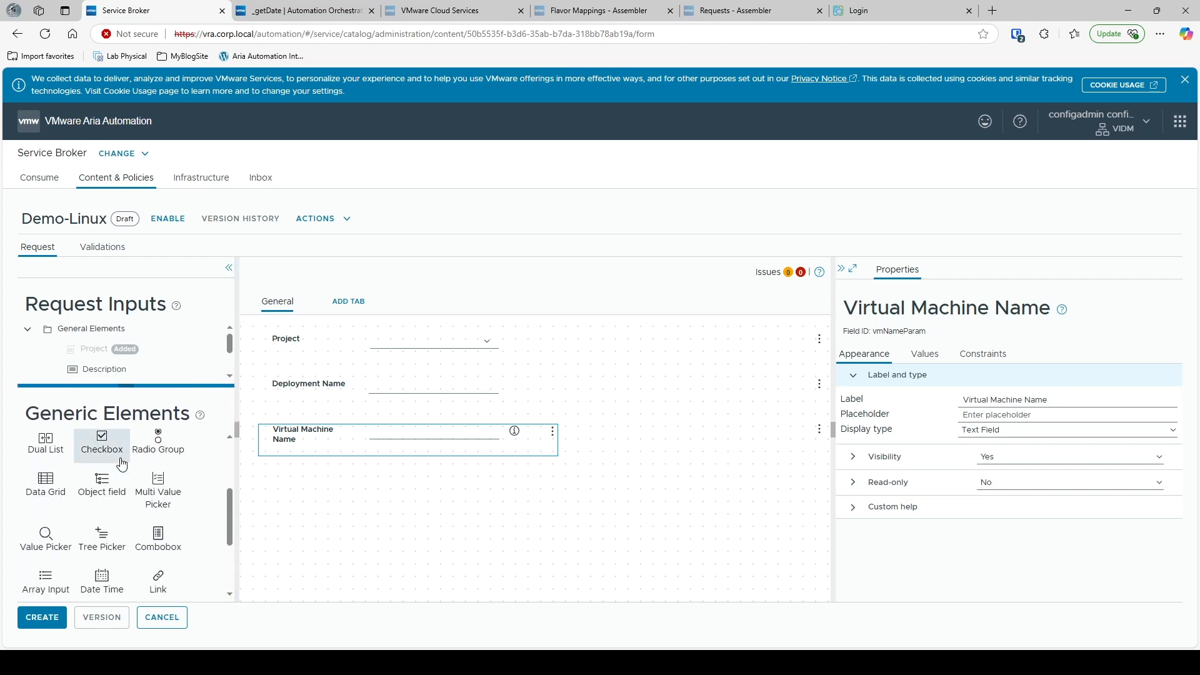
{"action": "scroll", "coordinate": [122, 464], "scroll_direction": "down", "scroll_amount": 3}
{"action": "scroll", "coordinate": [122, 464], "scroll_direction": "up", "scroll_amount": 4}
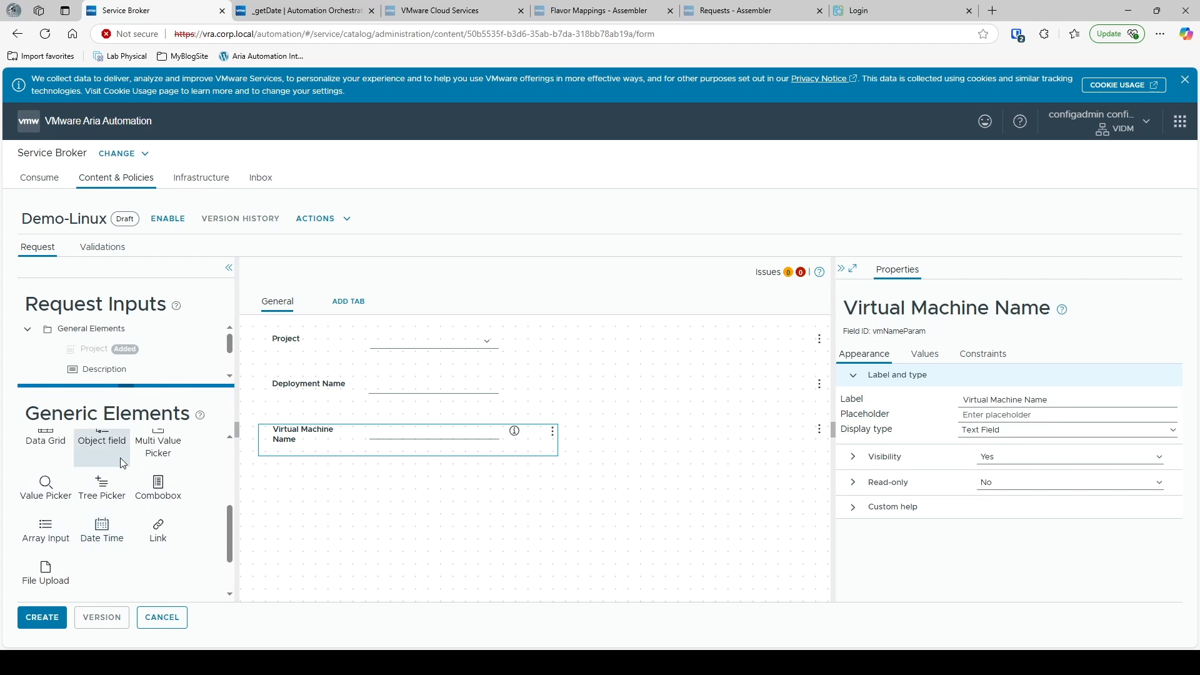
{"action": "scroll", "coordinate": [121, 463], "scroll_direction": "up", "scroll_amount": 1}
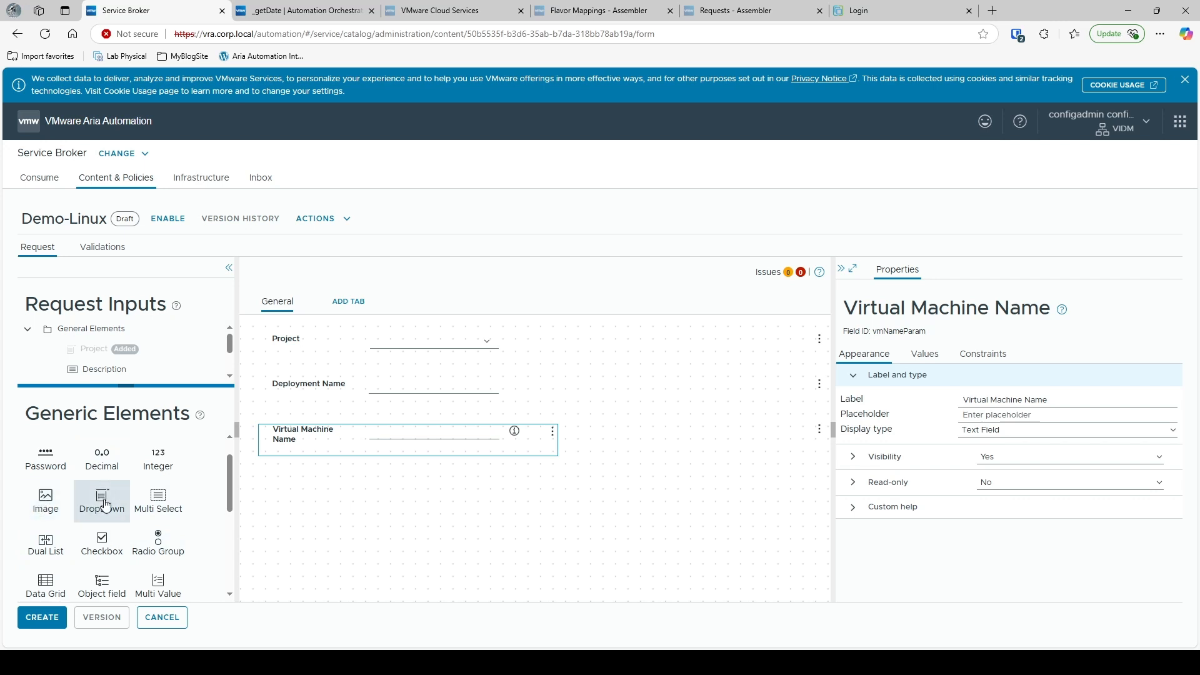
{"action": "scroll", "coordinate": [104, 506], "scroll_direction": "up", "scroll_amount": 1}
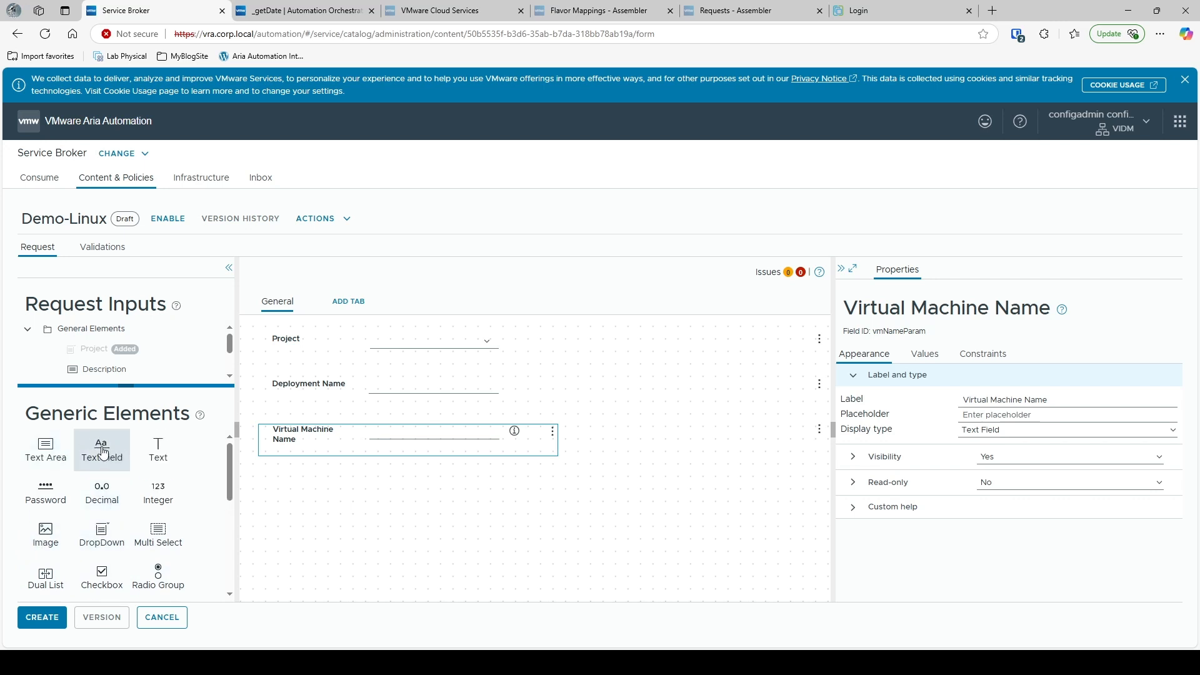
{"action": "scroll", "coordinate": [102, 491], "scroll_direction": "down", "scroll_amount": 3}
{"action": "scroll", "coordinate": [102, 491], "scroll_direction": "up", "scroll_amount": 3}
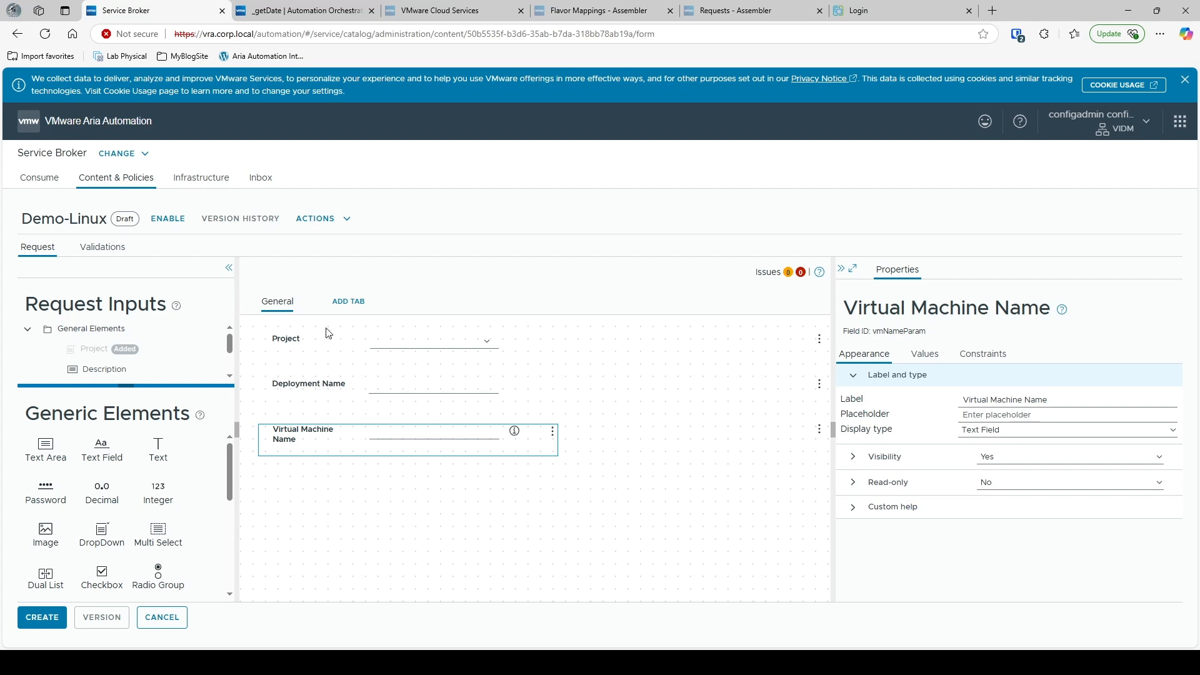
Add a new tab containing a Text element to the form, and delete both again.
{"action": "left_click", "coordinate": [350, 303]}
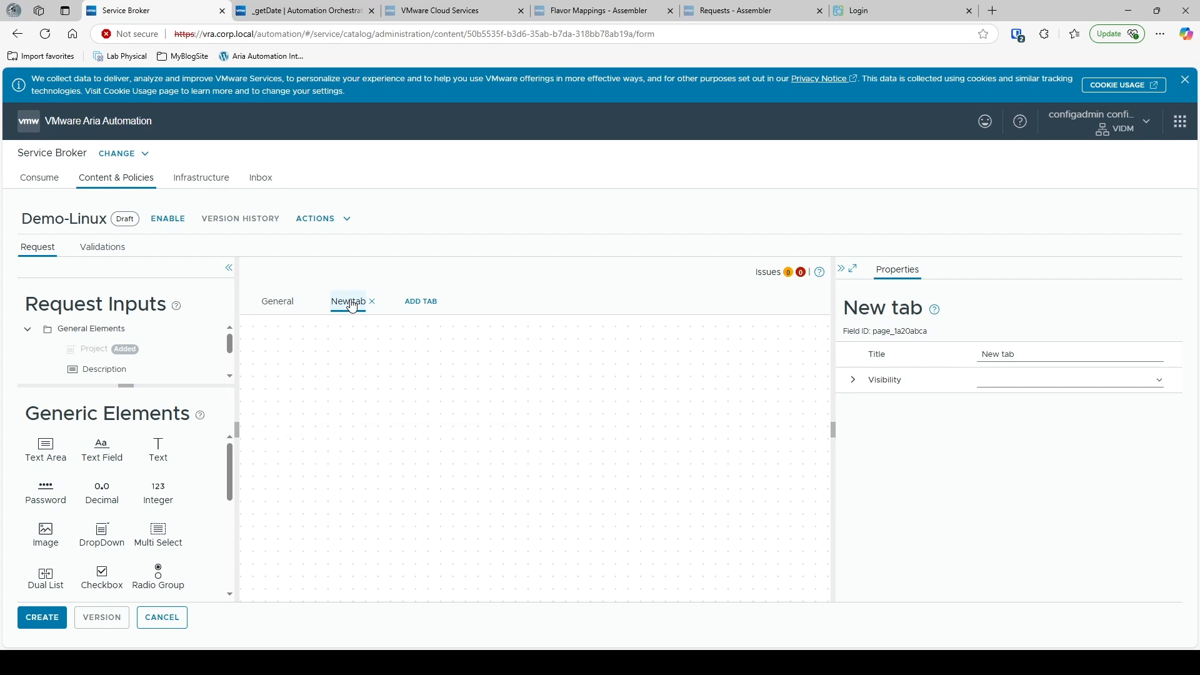
{"action": "left_click_drag", "start_coordinate": [137, 450], "coordinate": [419, 401]}
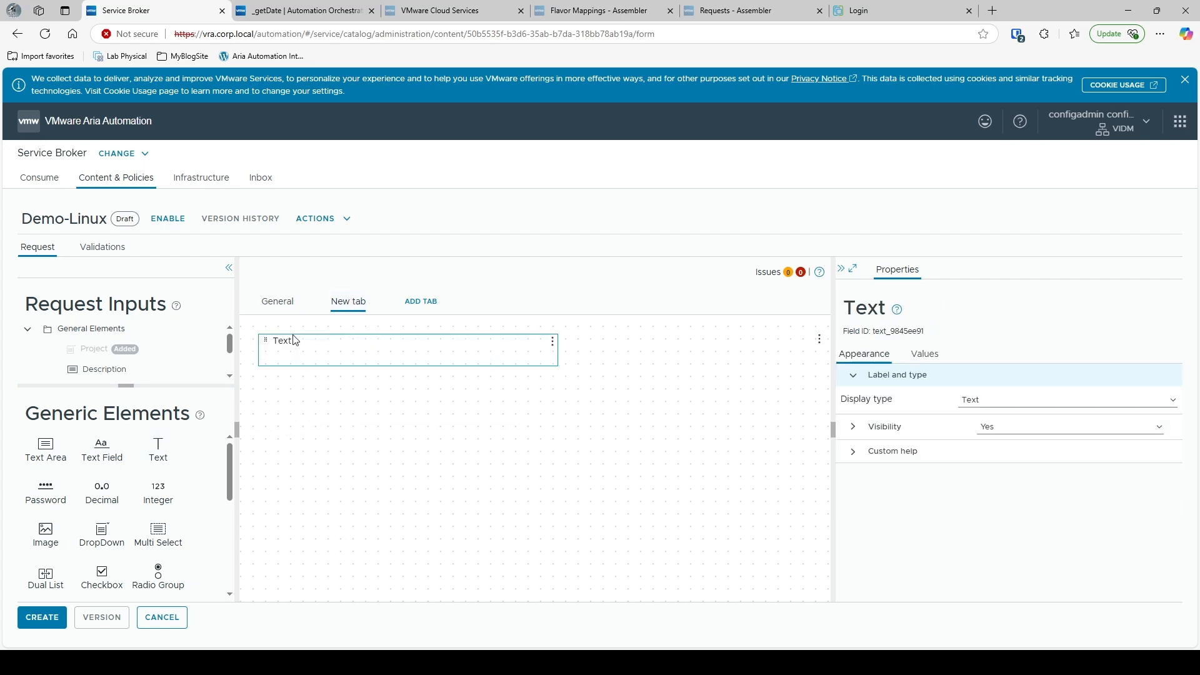
{"action": "left_click", "coordinate": [553, 343]}
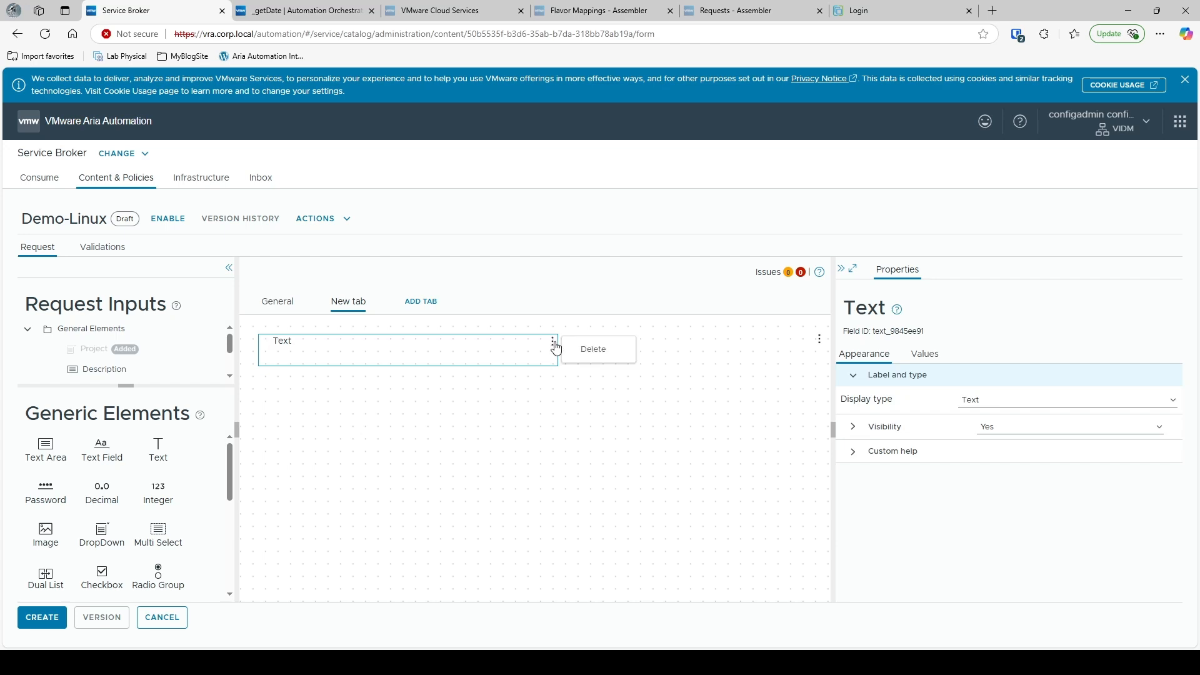
{"action": "left_click", "coordinate": [571, 350]}
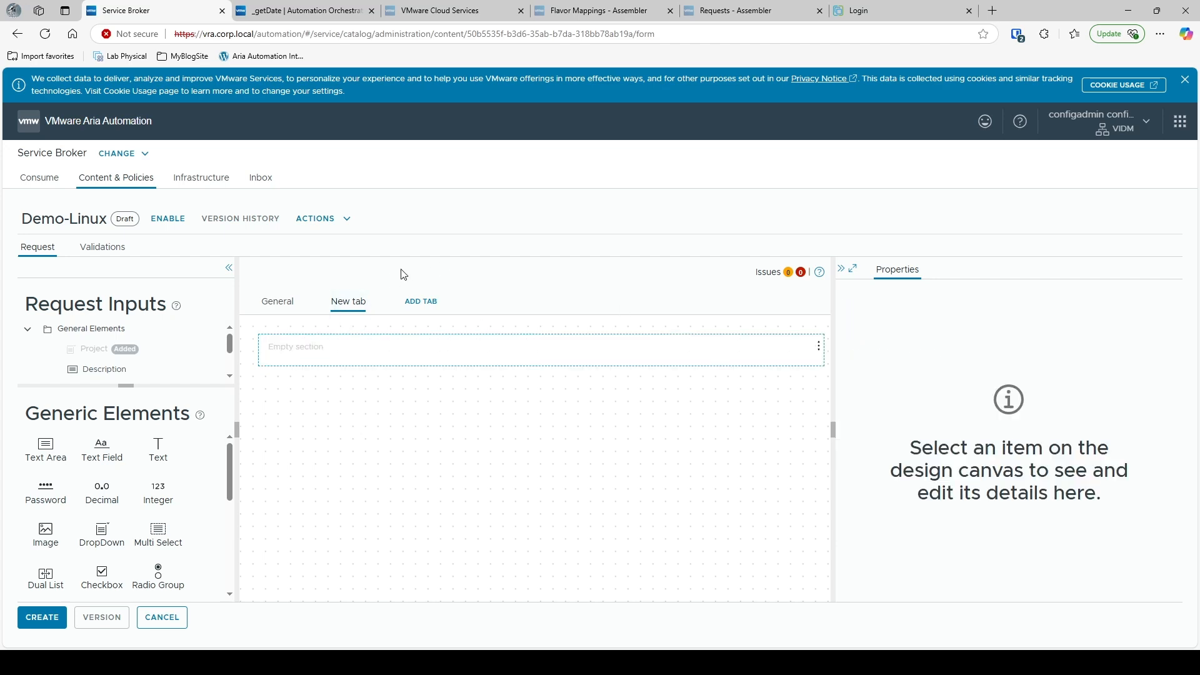
{"action": "left_click", "coordinate": [372, 303]}
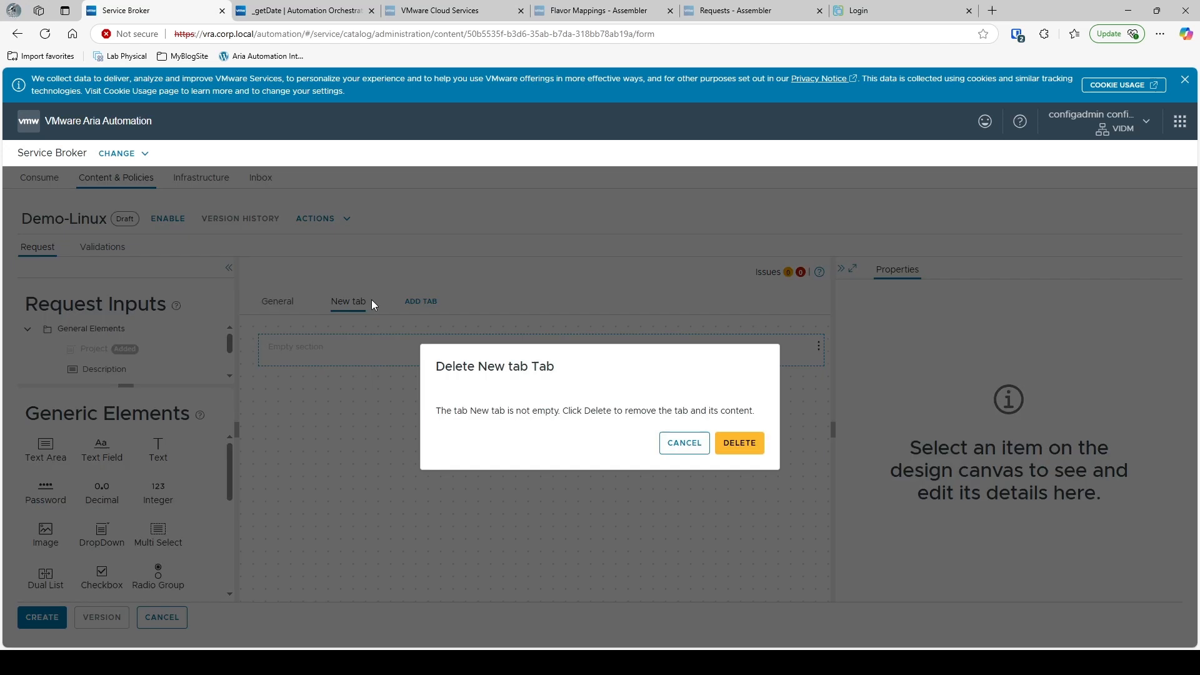
{"action": "left_click", "coordinate": [734, 445]}
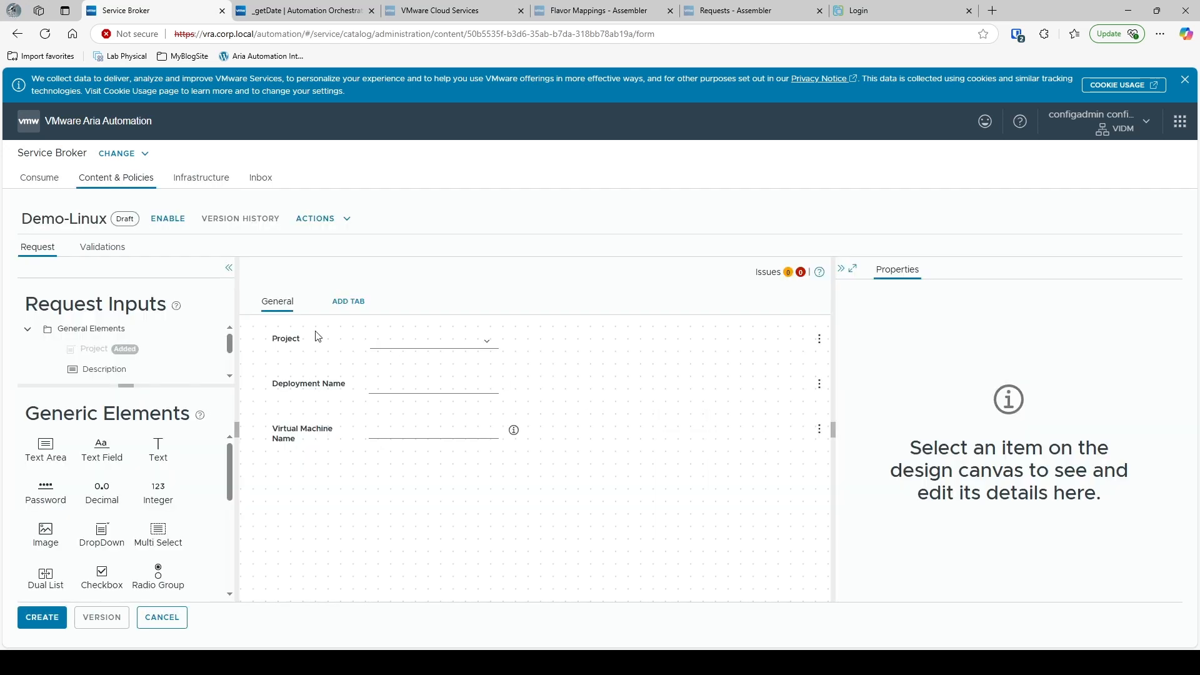
Examine the Project field's appearance settings, custom help, default value and value options.
{"action": "left_click", "coordinate": [289, 345]}
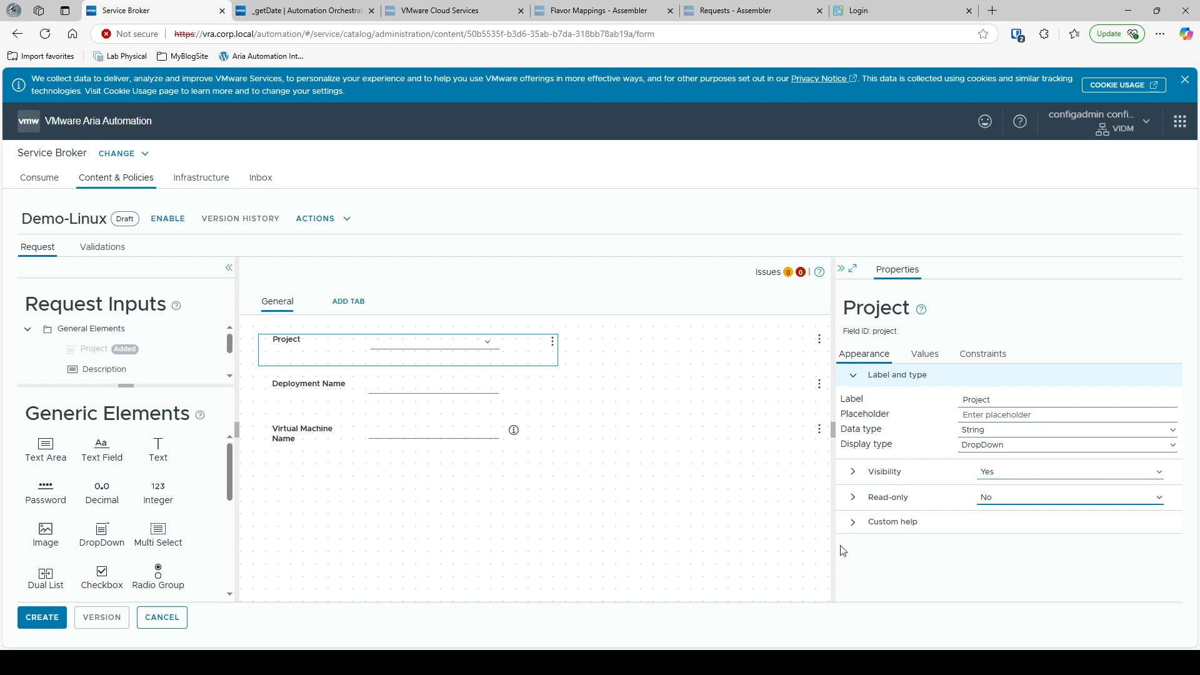
{"action": "left_click", "coordinate": [856, 528]}
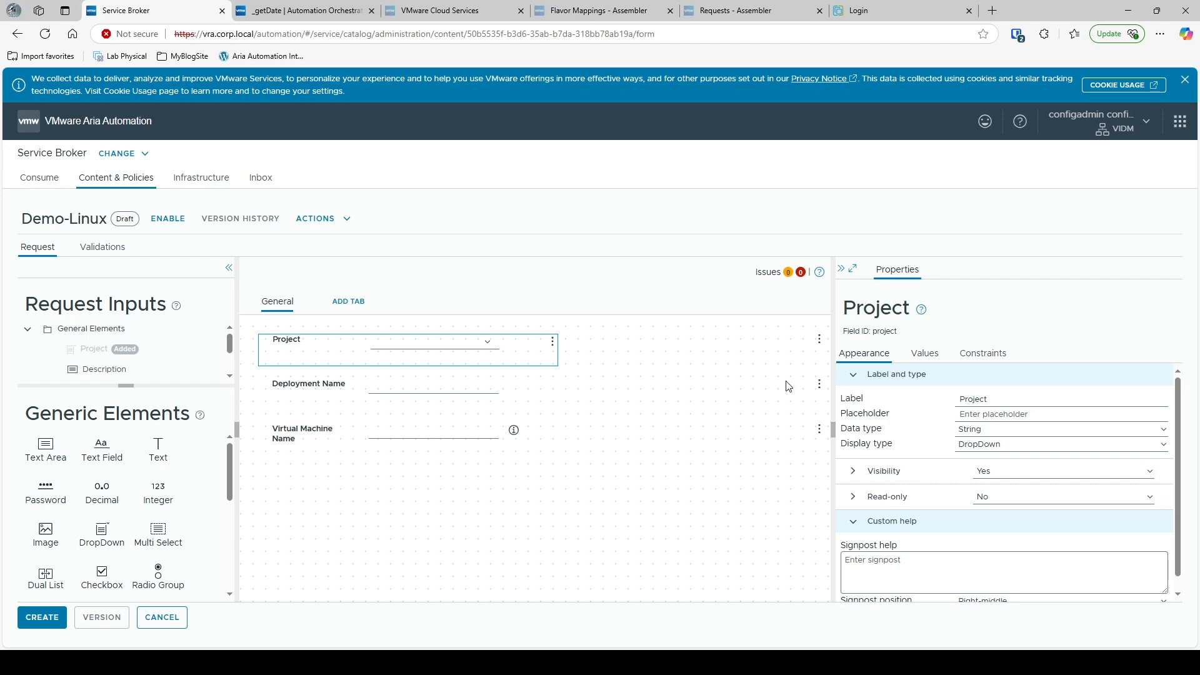
{"action": "left_click", "coordinate": [925, 353]}
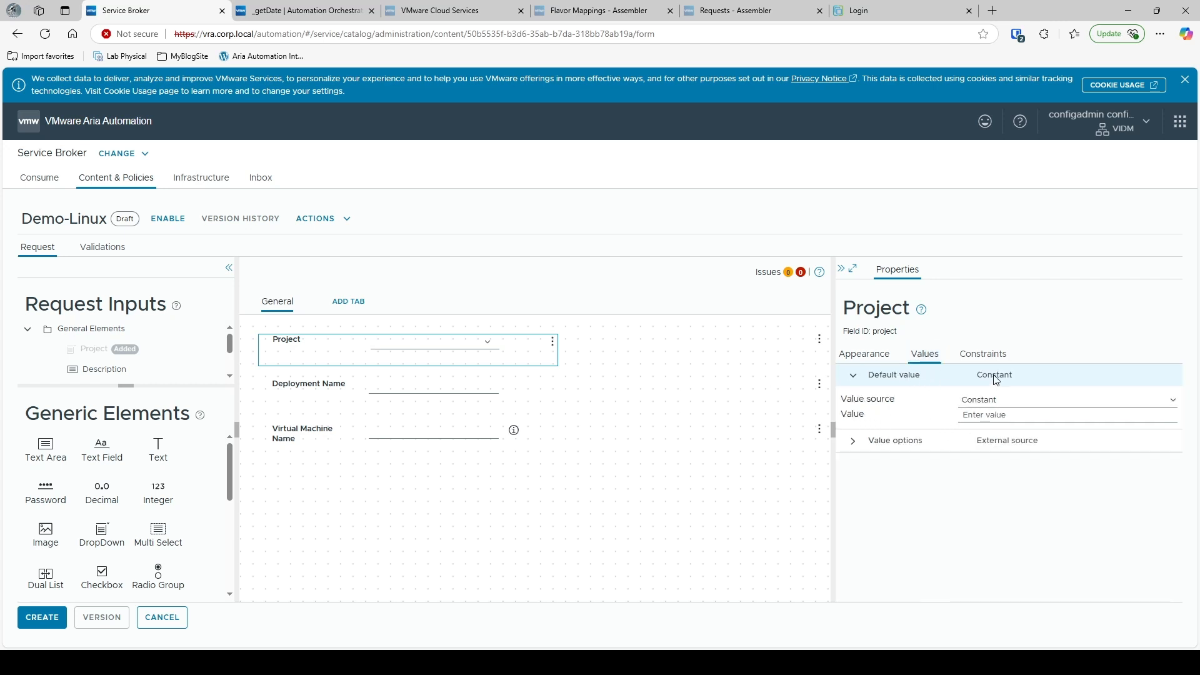
{"action": "left_click", "coordinate": [854, 443]}
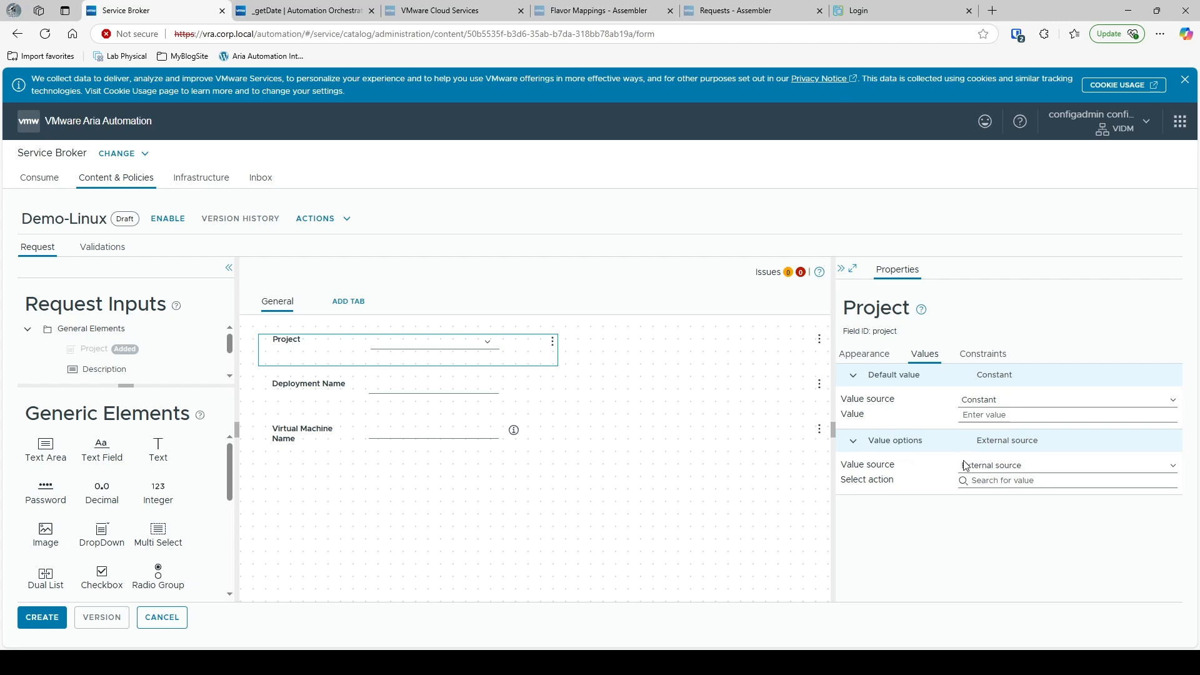
Switch the value source of the Project field's value options to Constant and back to External source.
{"action": "left_click", "coordinate": [1001, 470]}
{"action": "left_click", "coordinate": [993, 483]}
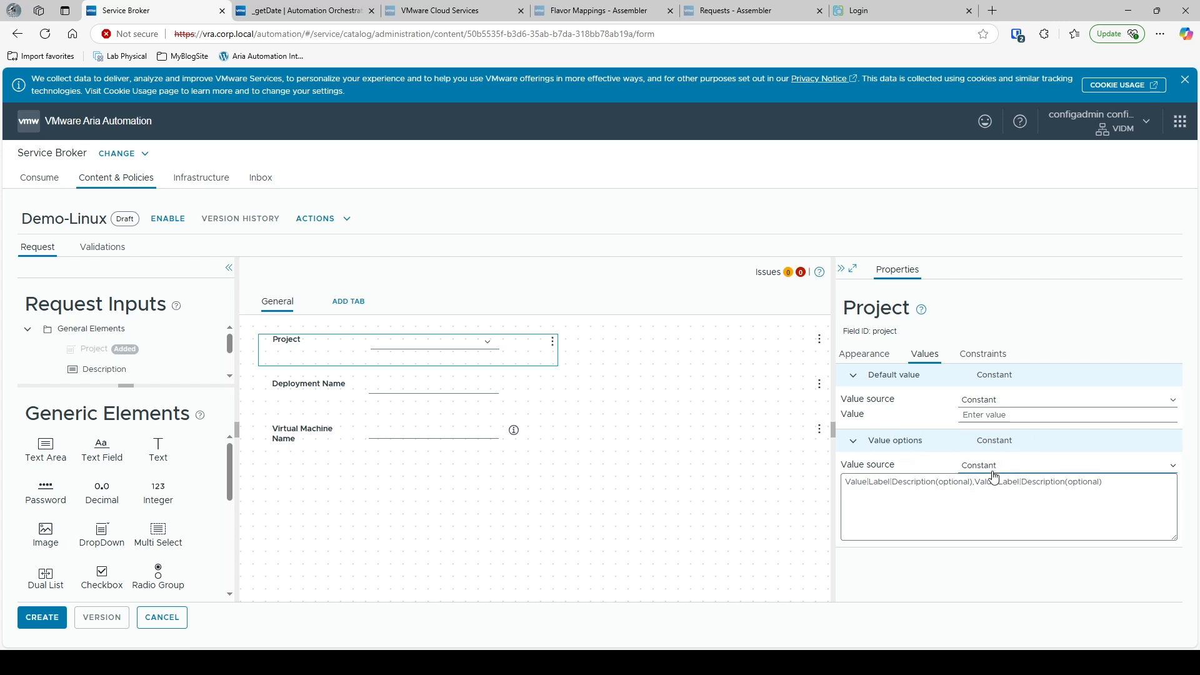
{"action": "left_click", "coordinate": [988, 500]}
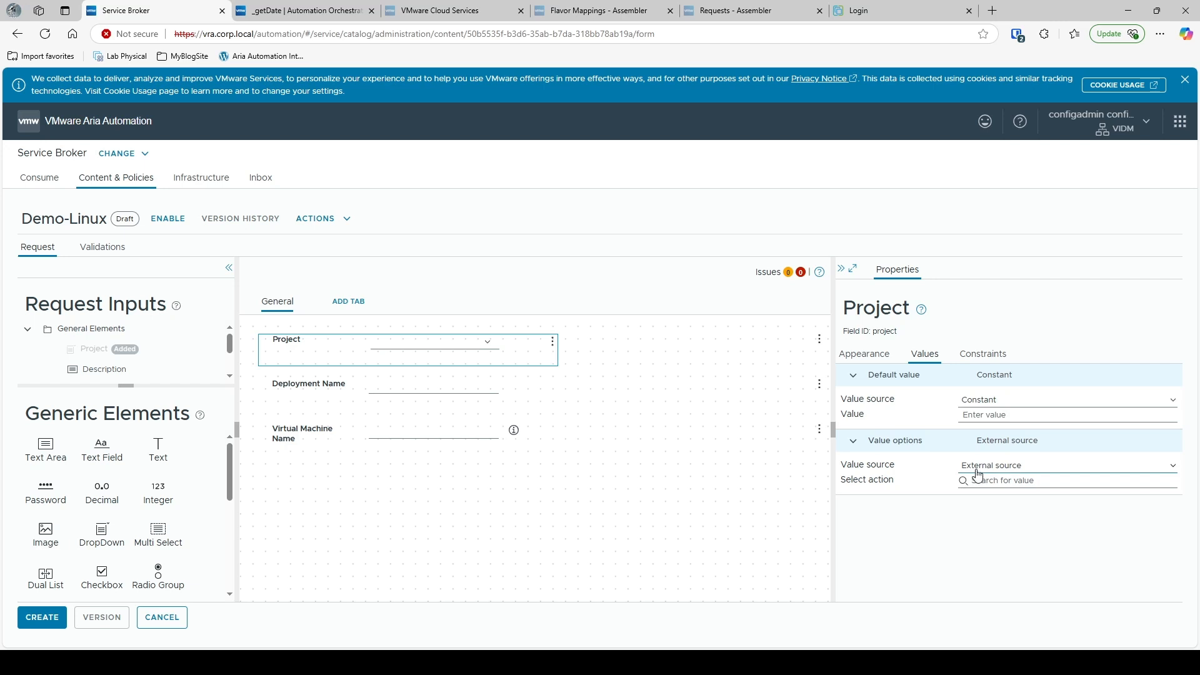
Examine the constraints of the Project, Virtual Machine Name and Deployment Name fields.
{"action": "left_click", "coordinate": [976, 355]}
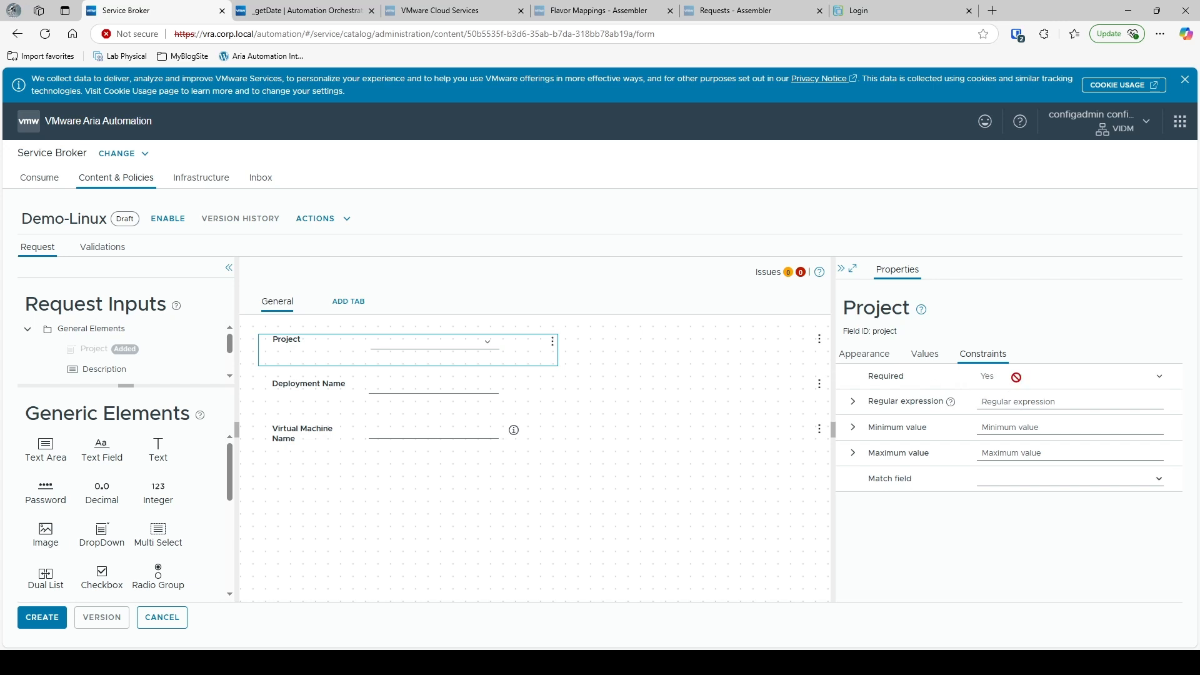
{"action": "left_click", "coordinate": [291, 442]}
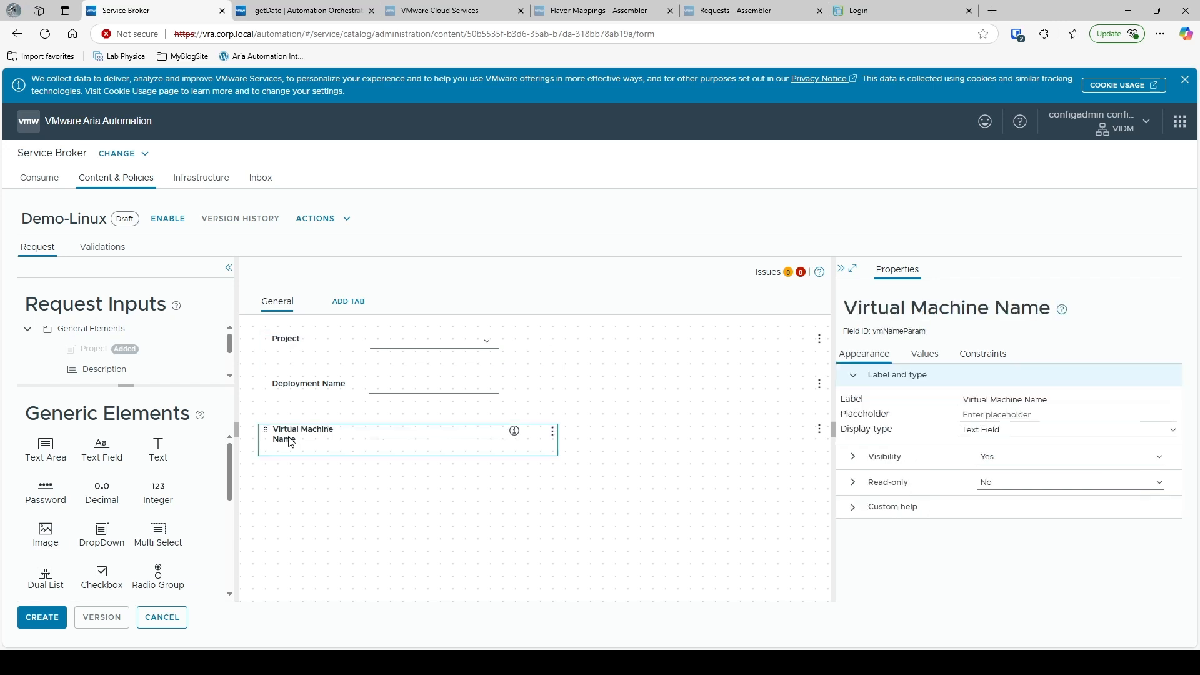
{"action": "left_click", "coordinate": [1001, 359]}
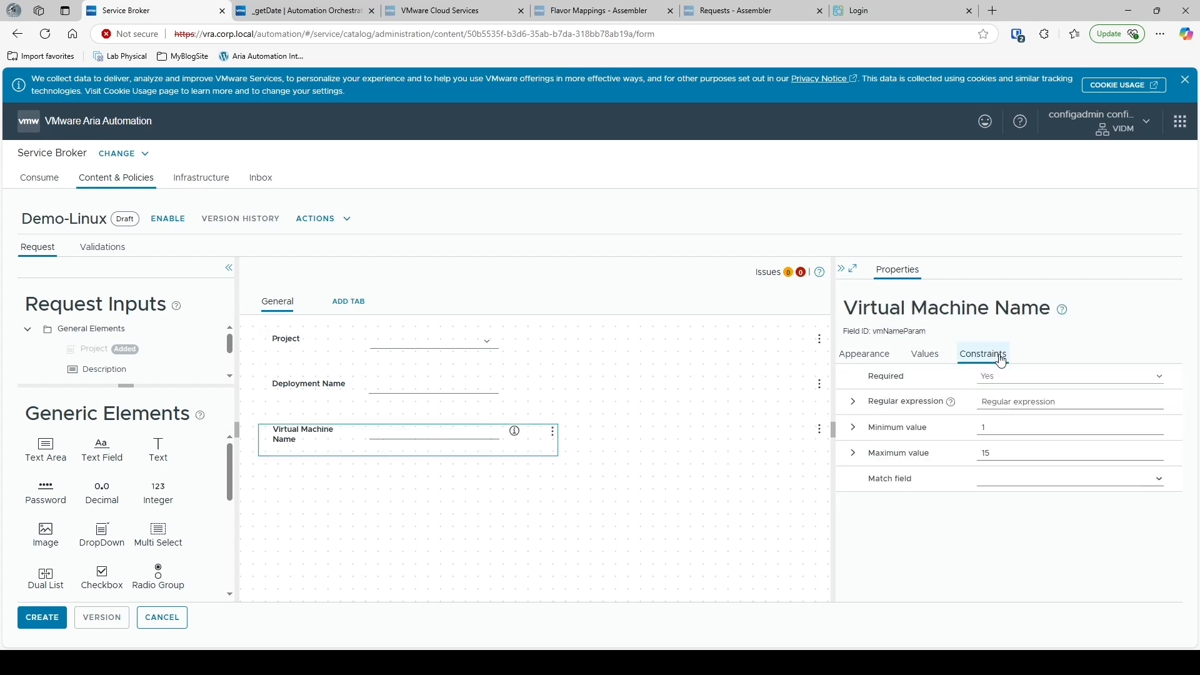
{"action": "left_click", "coordinate": [304, 388]}
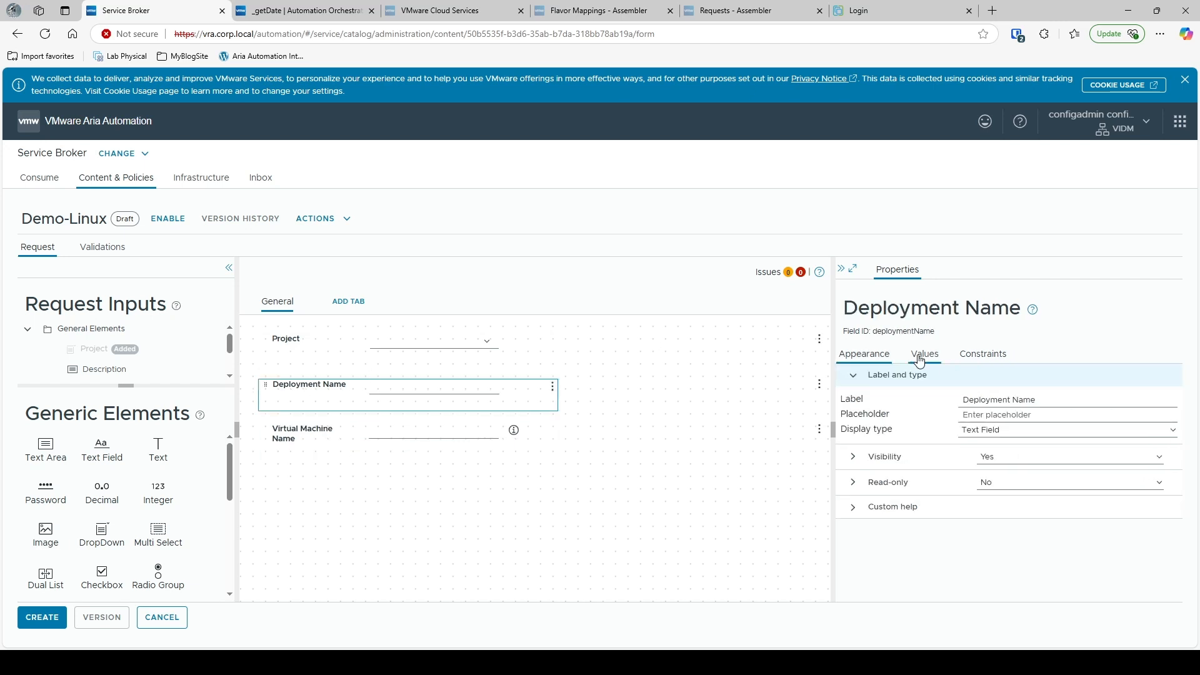
{"action": "left_click", "coordinate": [985, 355]}
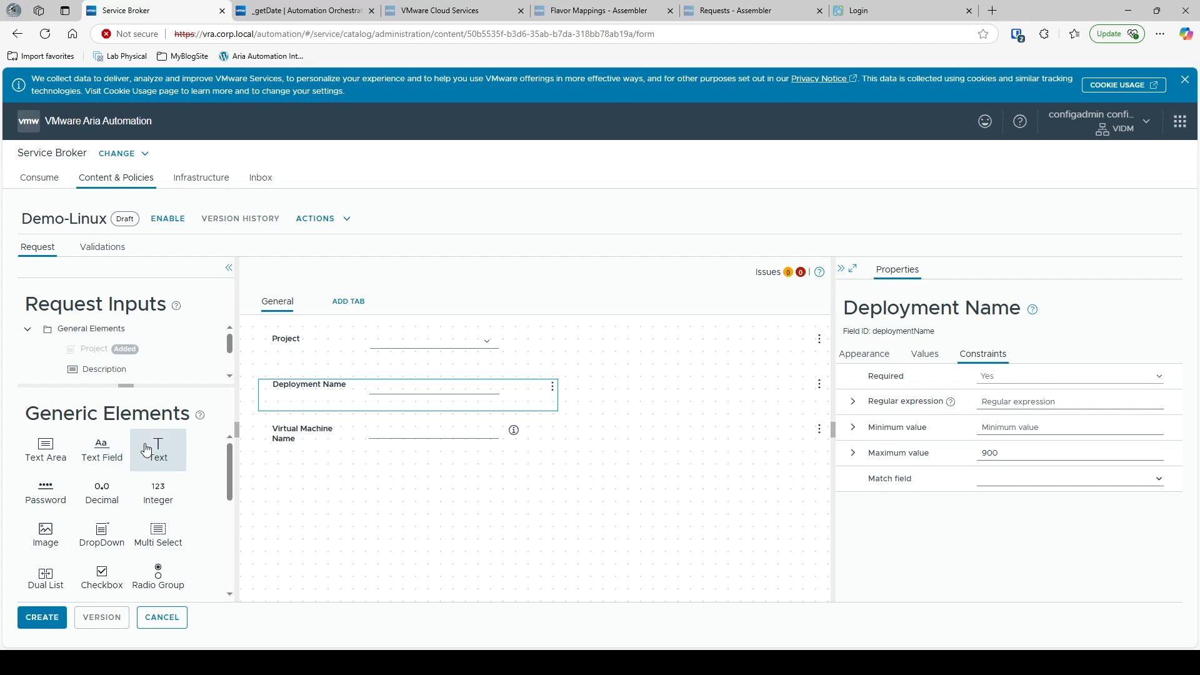
Add a Text Field below Virtual Machine Name, inspect its Required constraint, and delete the field again.
{"action": "left_click_drag", "start_coordinate": [111, 454], "coordinate": [325, 500]}
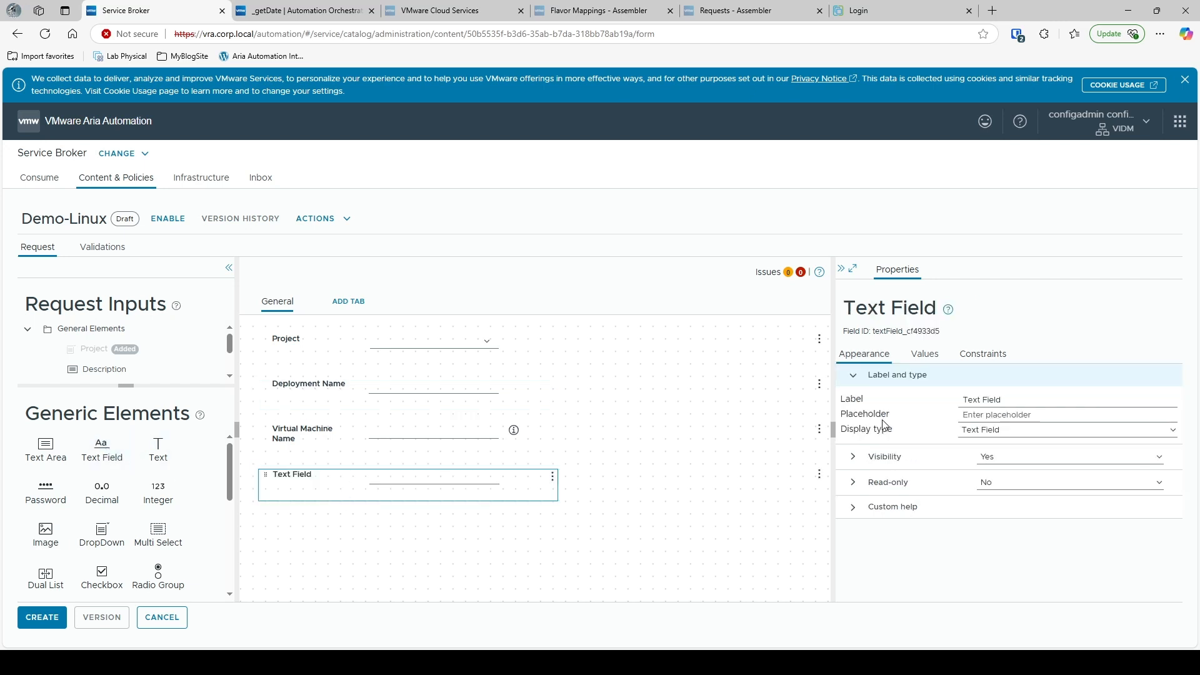
{"action": "left_click", "coordinate": [987, 355]}
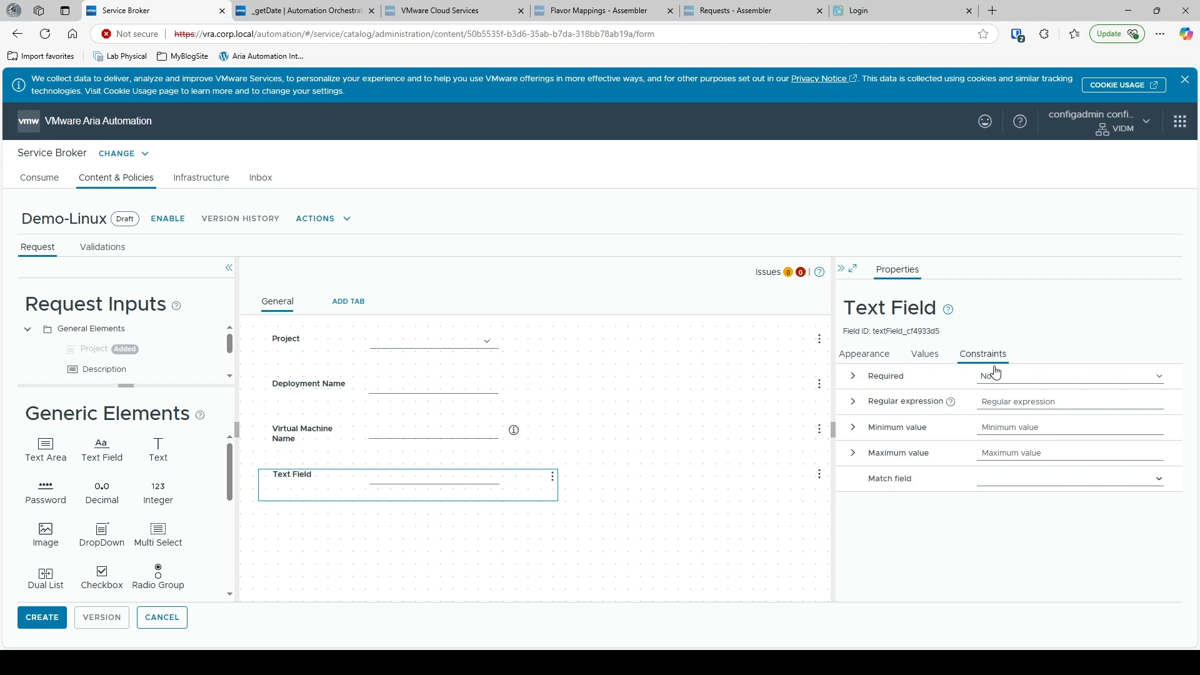
{"action": "left_click", "coordinate": [998, 377]}
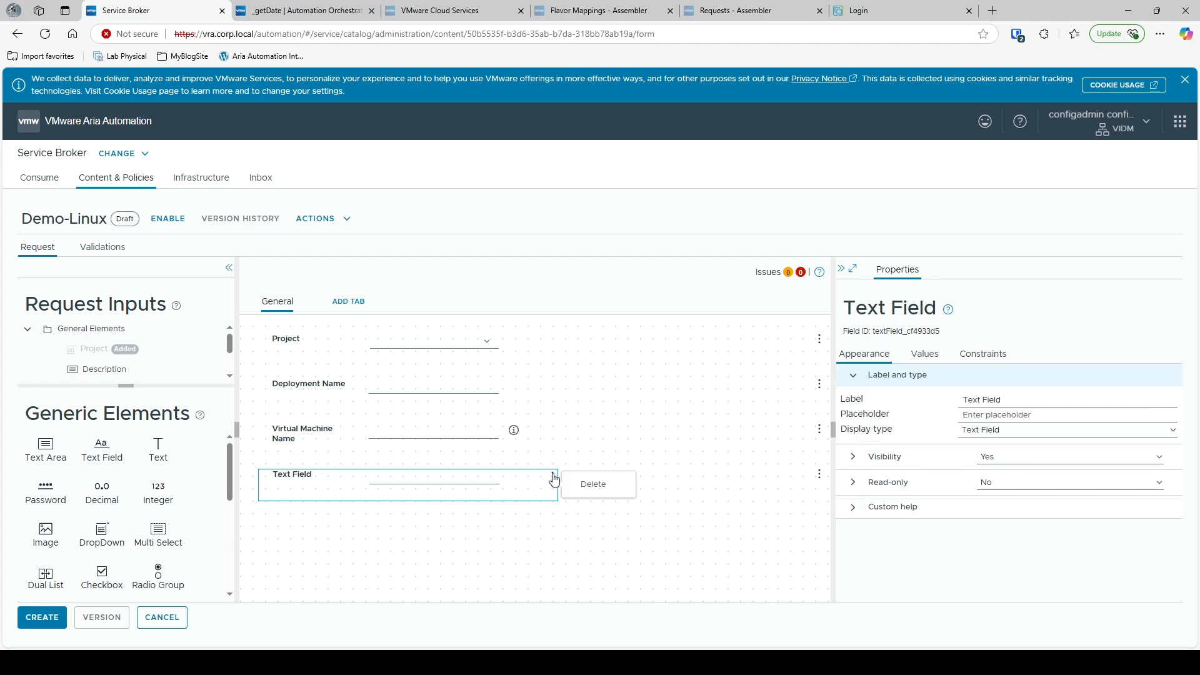
{"action": "left_click", "coordinate": [585, 485]}
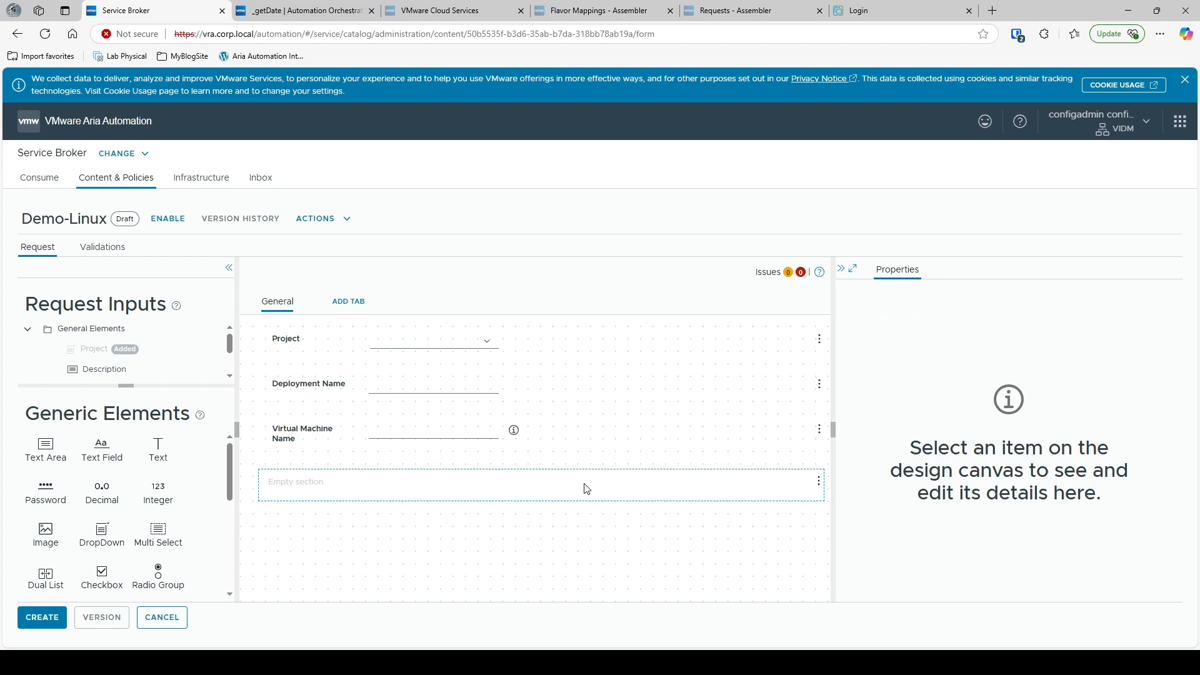
Add an Orchestrator validation to the form's validations, view its properties, and delete it again.
{"action": "left_click", "coordinate": [103, 251]}
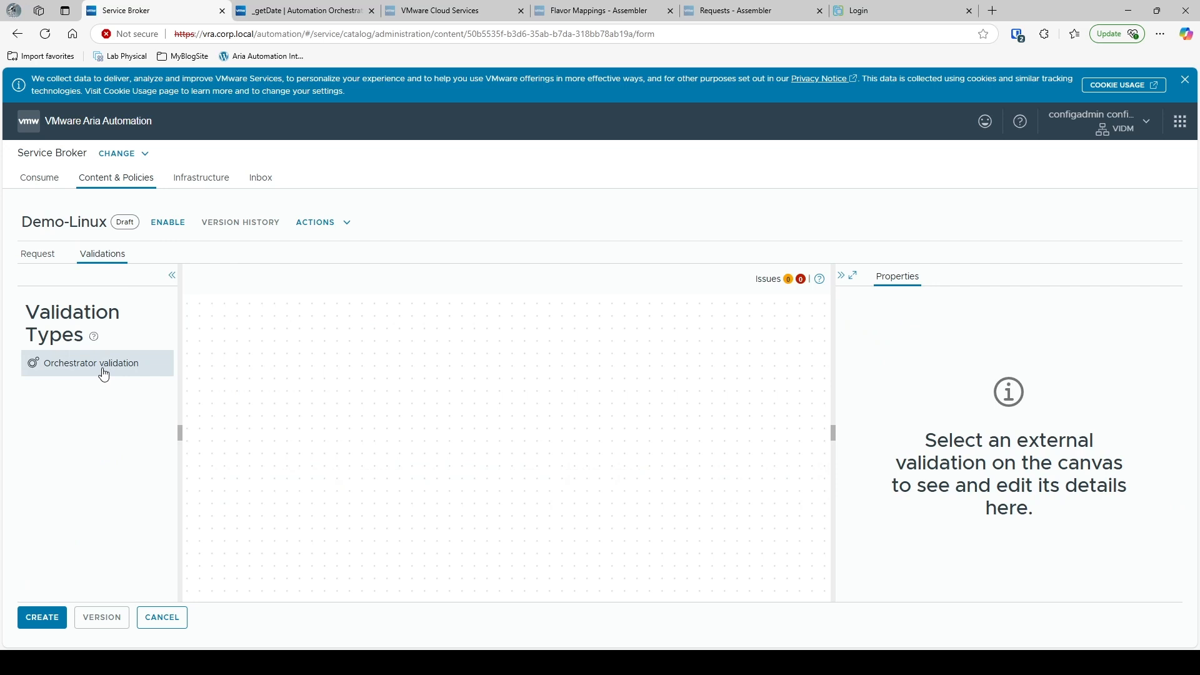
{"action": "left_click_drag", "start_coordinate": [104, 374], "coordinate": [349, 361]}
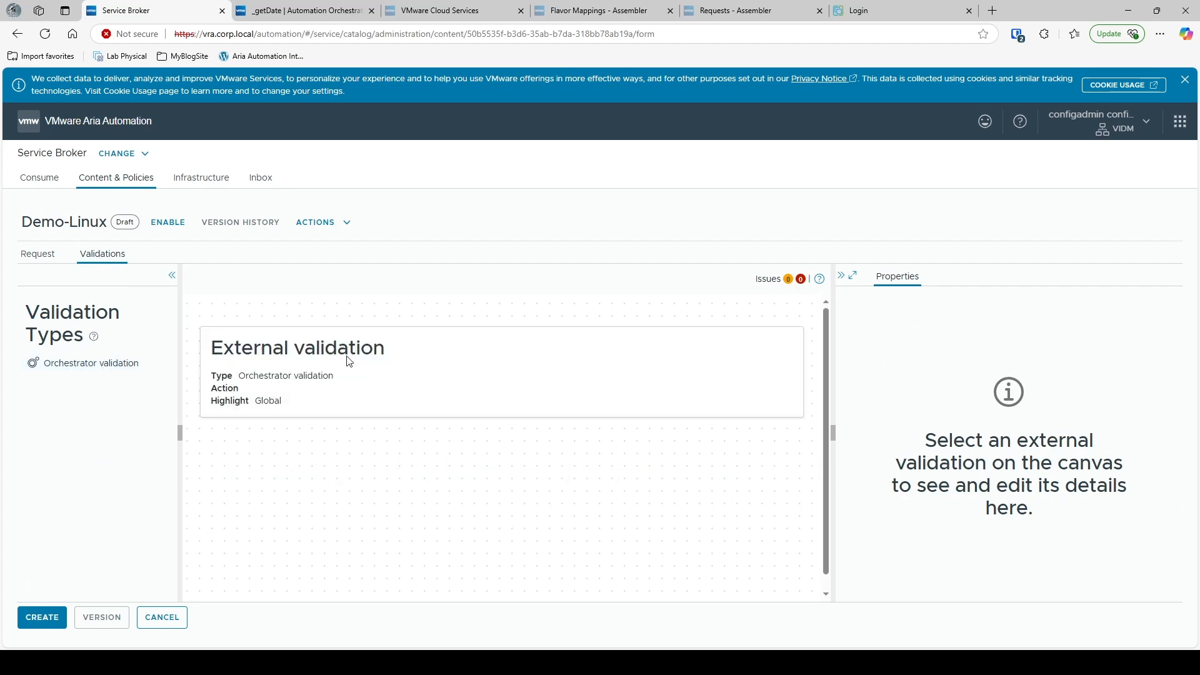
{"action": "left_click", "coordinate": [349, 362]}
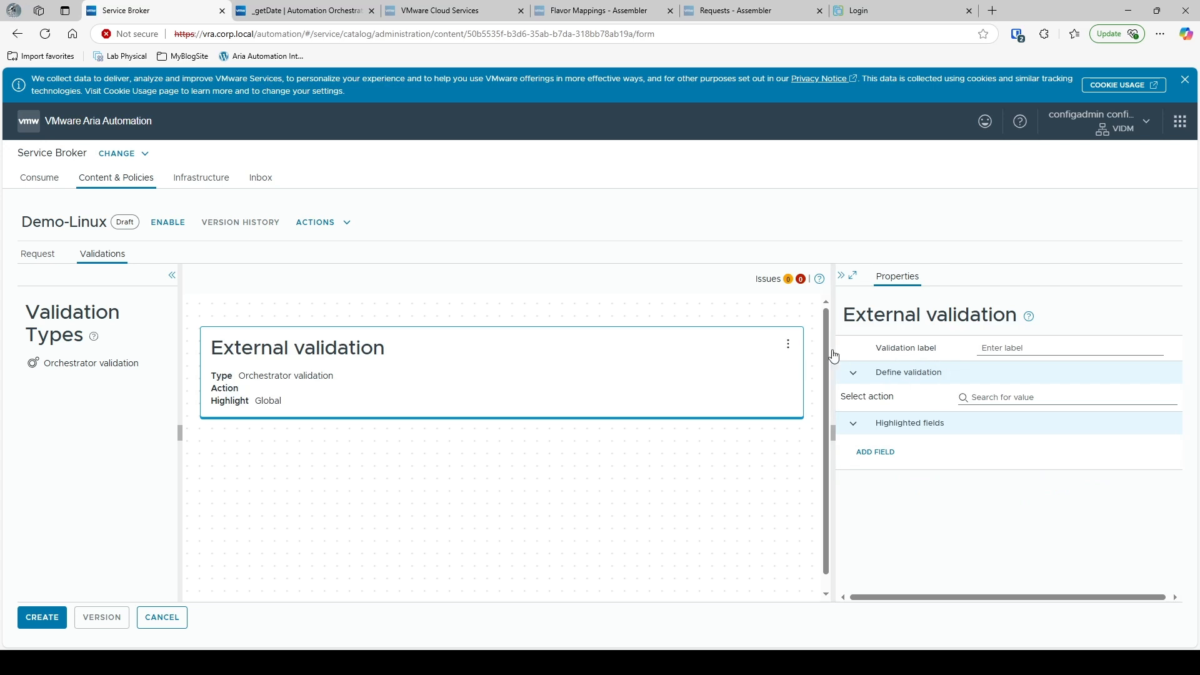
{"action": "left_click", "coordinate": [789, 344]}
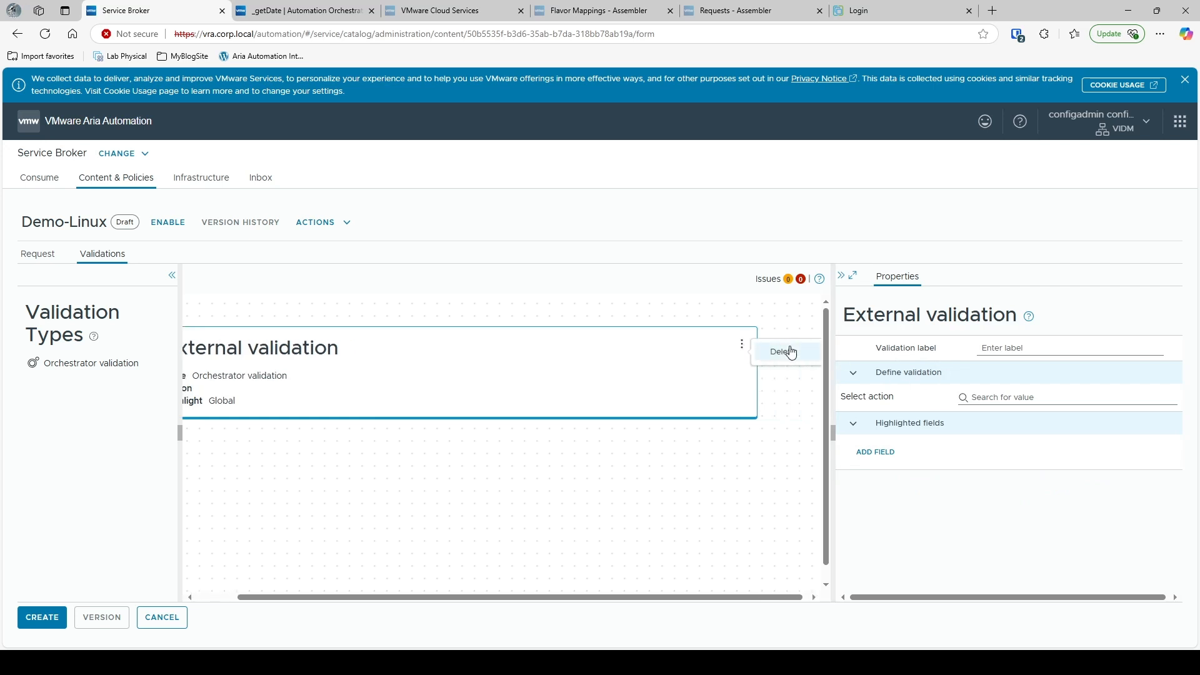
{"action": "left_click", "coordinate": [791, 354]}
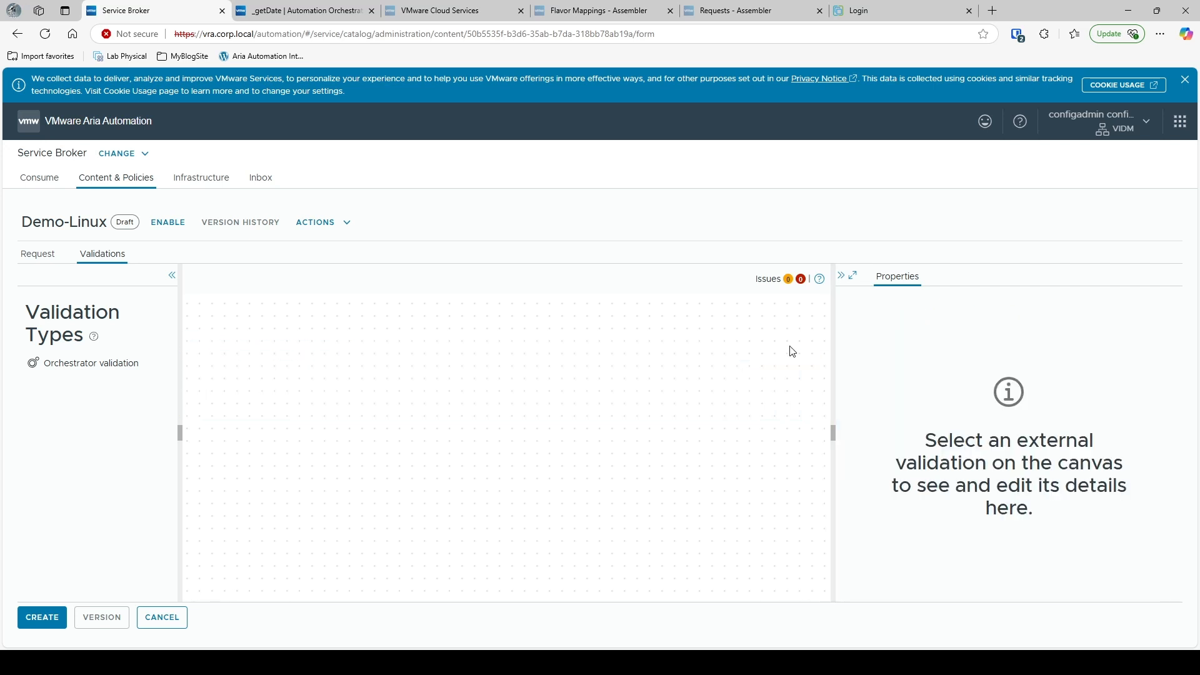
Return to the request form and examine the Virtual Machine Name field's regular expression constraint, including its value source and validation error message.
{"action": "left_click", "coordinate": [39, 255]}
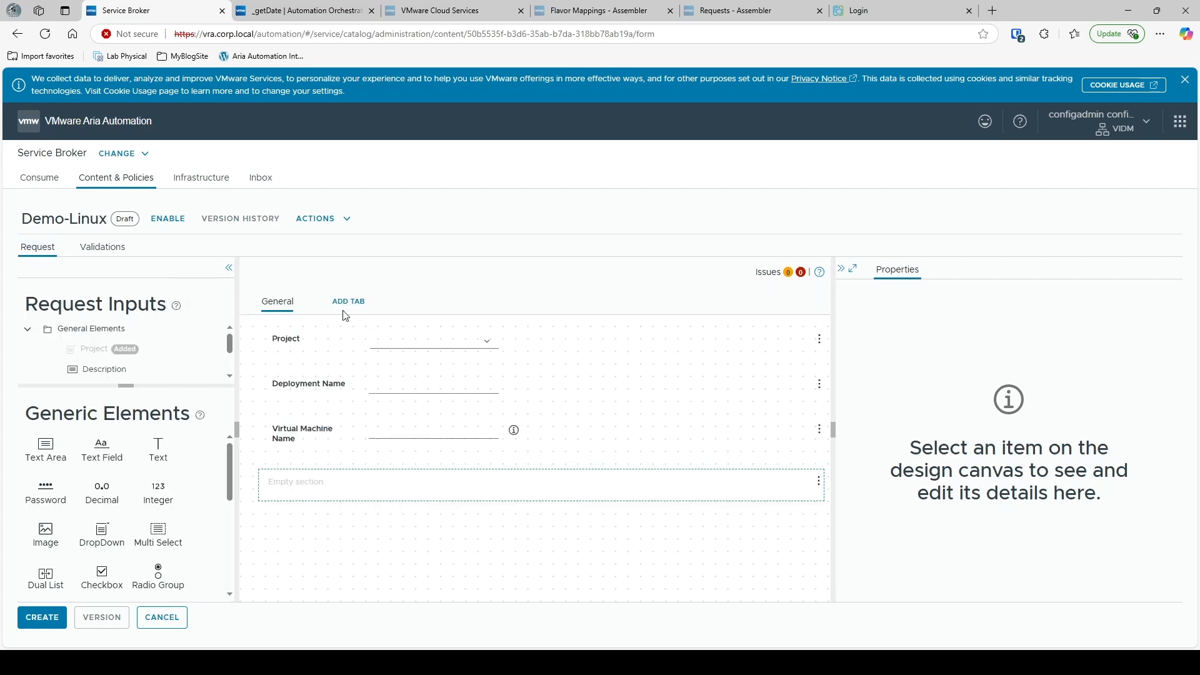
{"action": "left_click", "coordinate": [295, 442]}
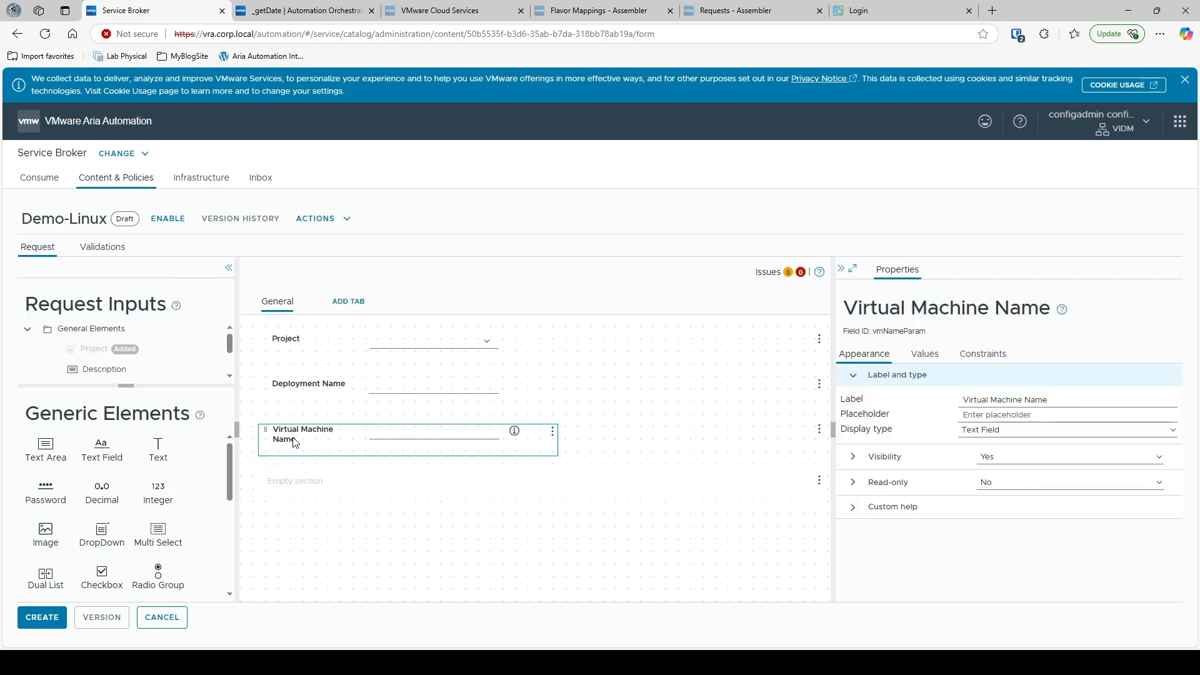
{"action": "left_click", "coordinate": [977, 359]}
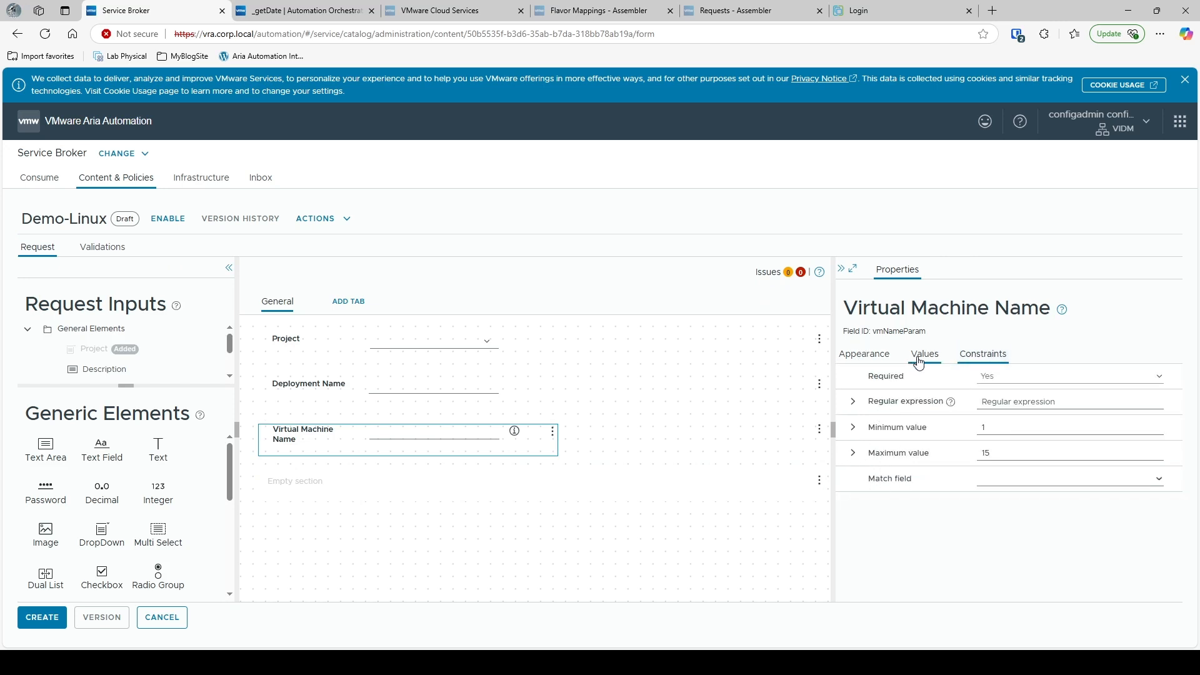
{"action": "left_click", "coordinate": [853, 403]}
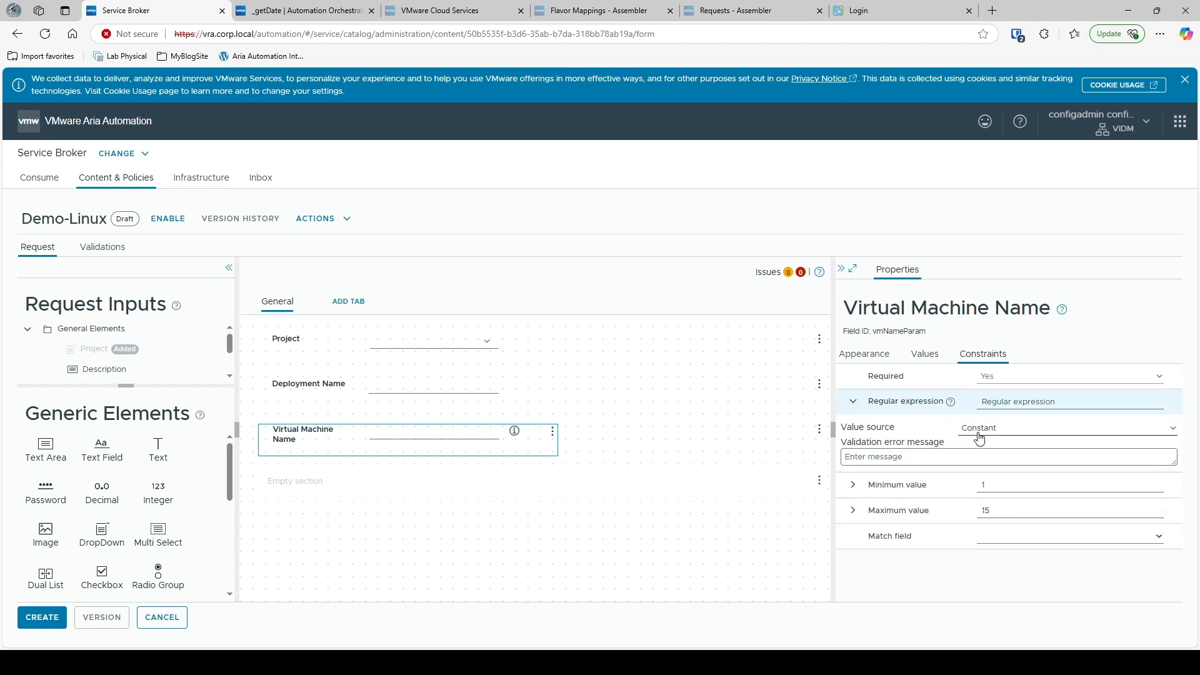
{"action": "left_click", "coordinate": [923, 459]}
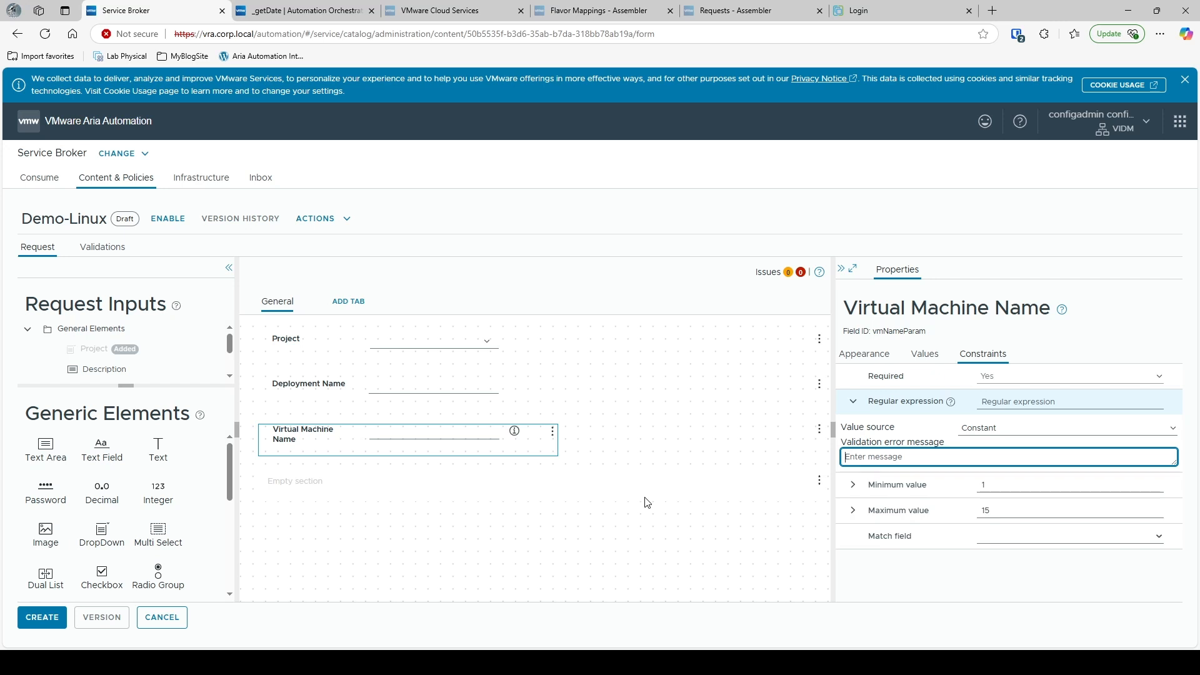
{"action": "left_click", "coordinate": [985, 436]}
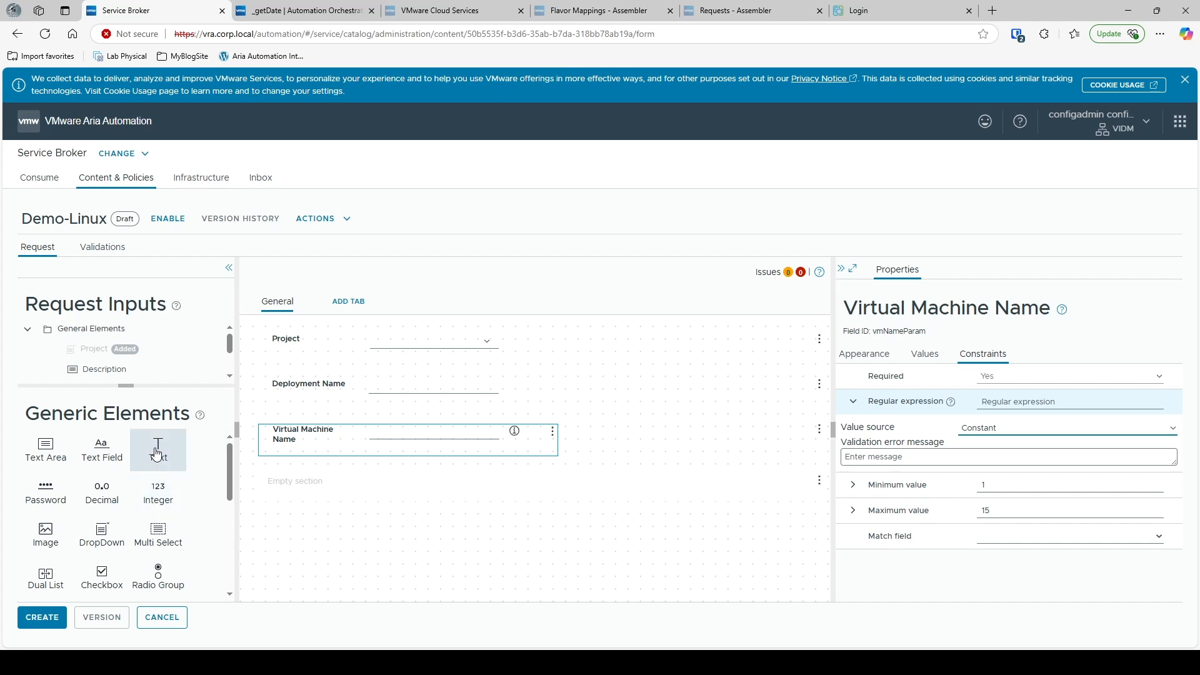
Add two Text elements and two Password fields to the form below Virtual Machine Name.
{"action": "left_click_drag", "start_coordinate": [158, 451], "coordinate": [269, 481]}
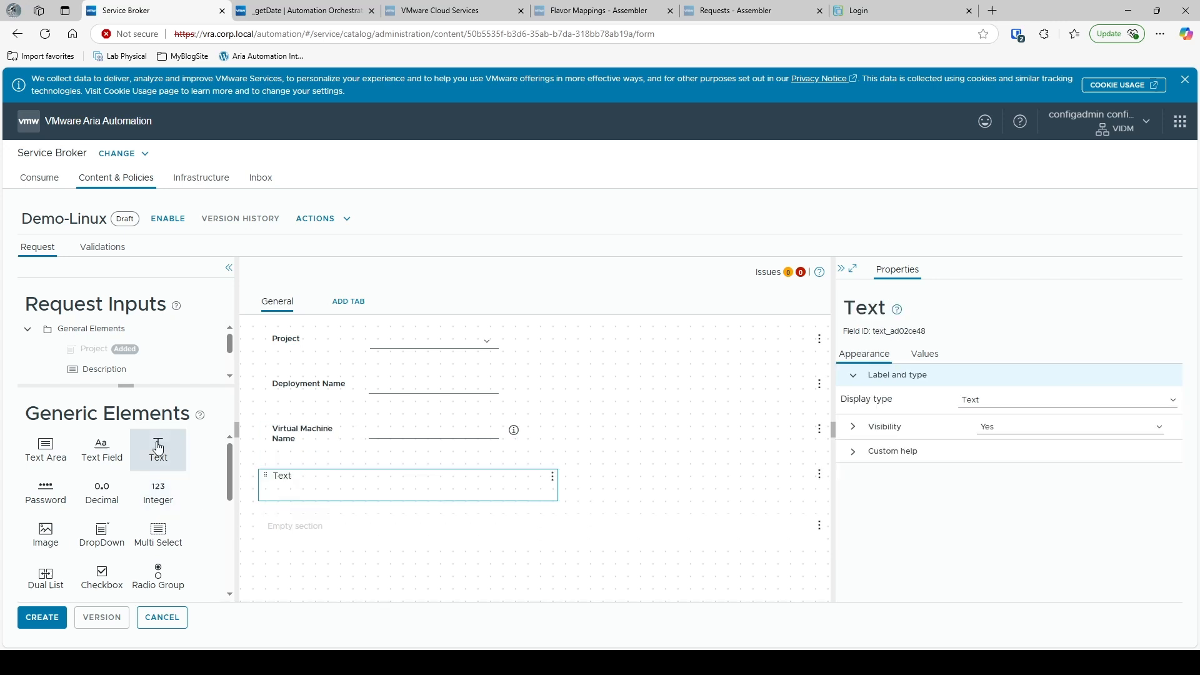
{"action": "left_click_drag", "start_coordinate": [159, 448], "coordinate": [272, 521]}
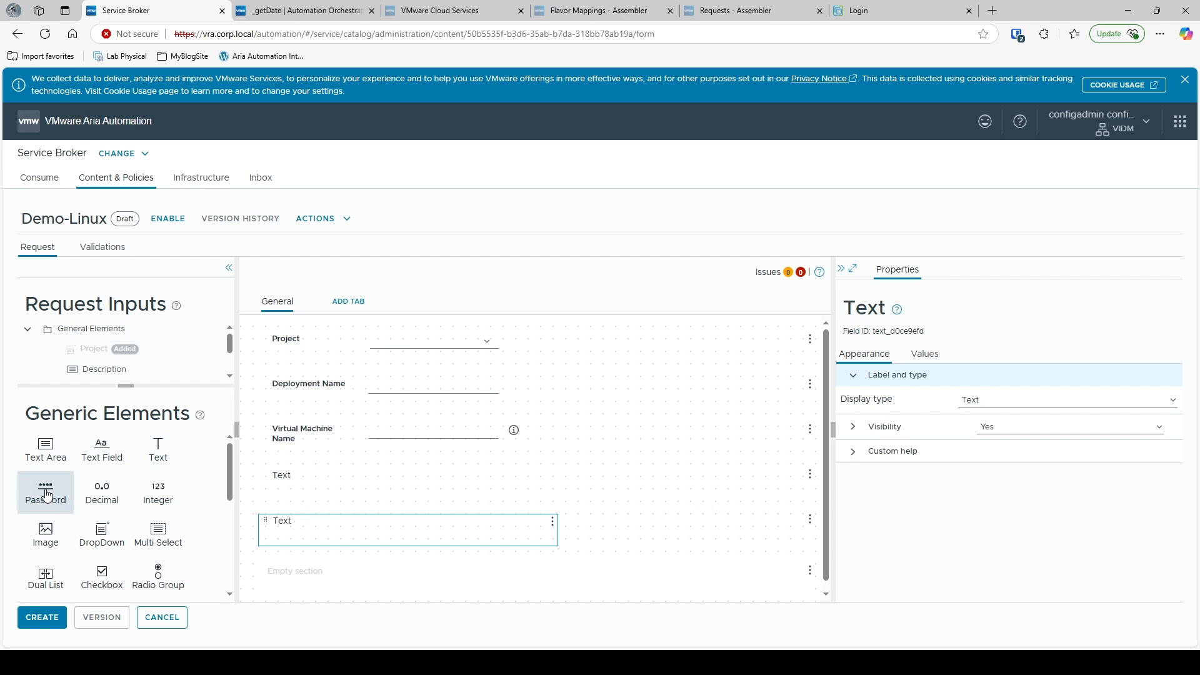
{"action": "left_click_drag", "start_coordinate": [47, 494], "coordinate": [285, 570]}
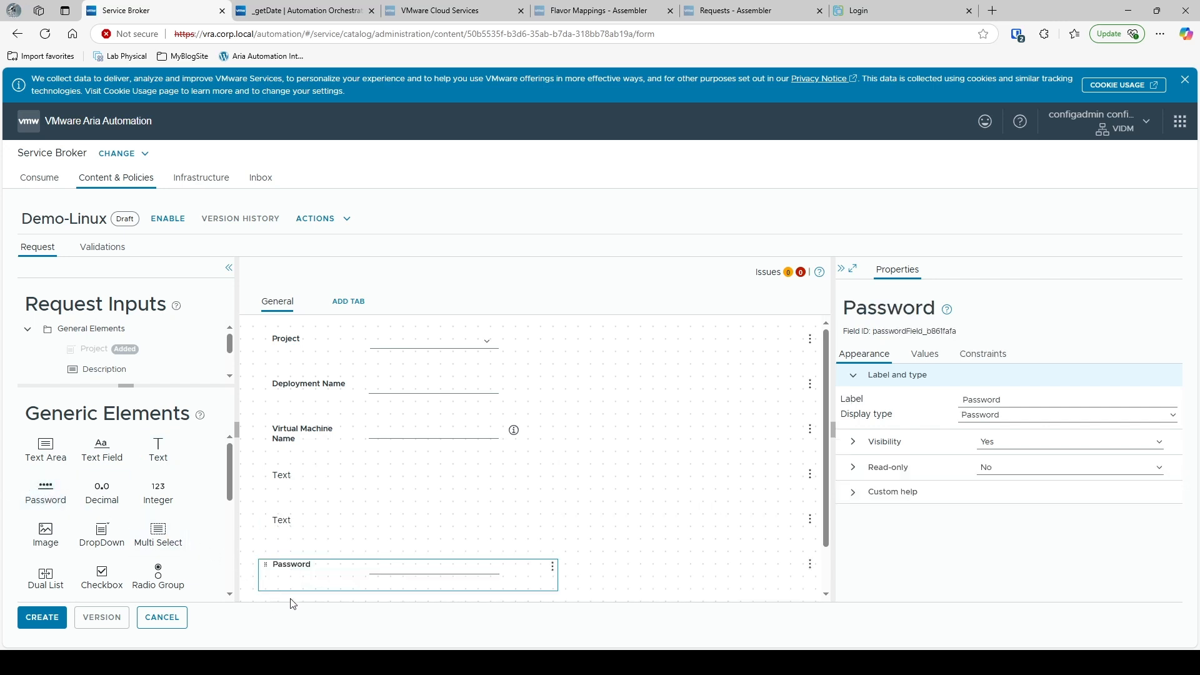
{"action": "scroll", "coordinate": [290, 599], "scroll_direction": "down", "scroll_amount": 1}
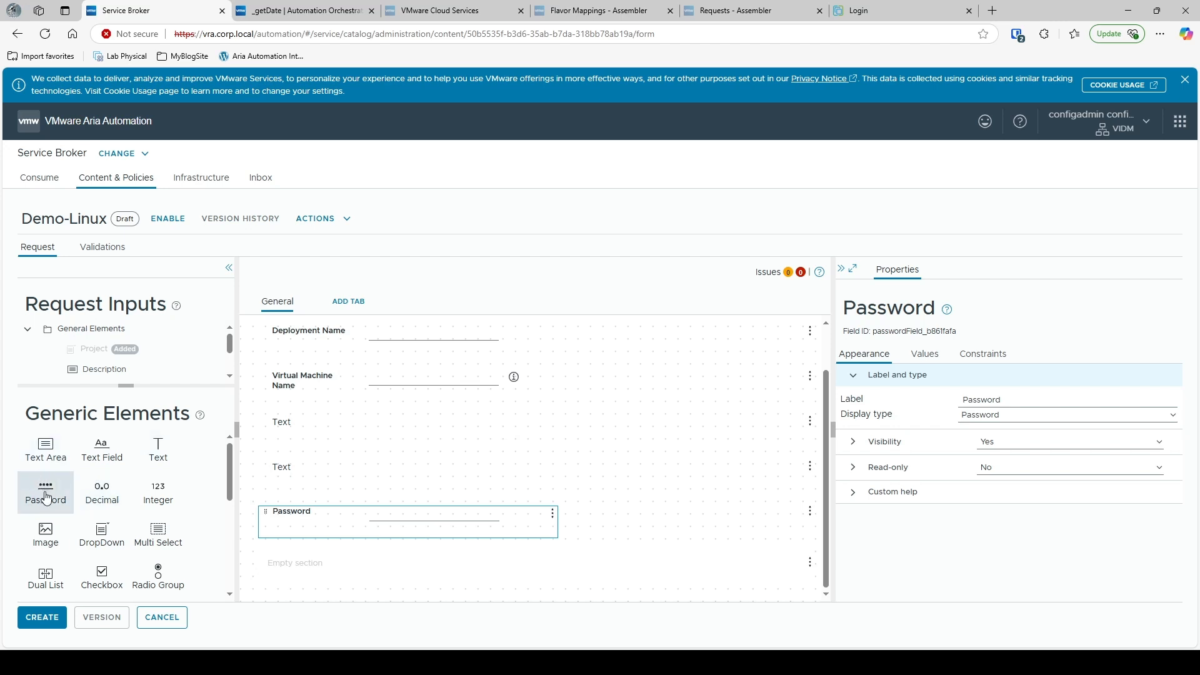
{"action": "left_click_drag", "start_coordinate": [47, 498], "coordinate": [291, 565]}
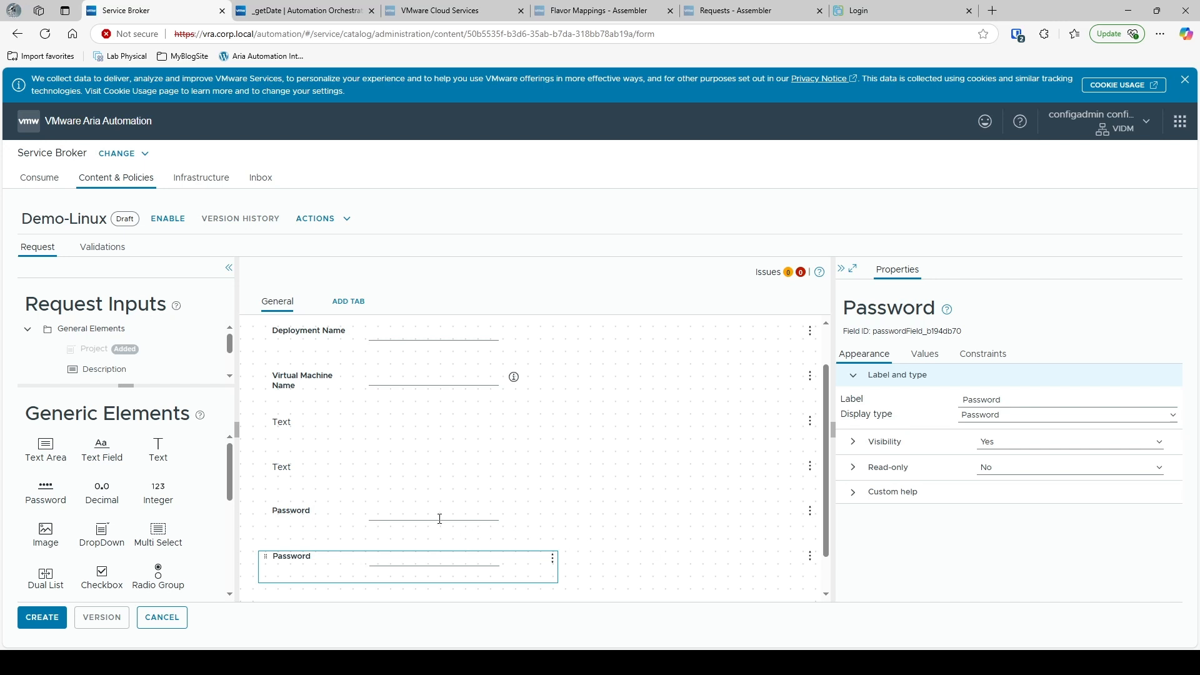
View the appearance properties of the two added Password fields.
{"action": "left_click", "coordinate": [409, 516]}
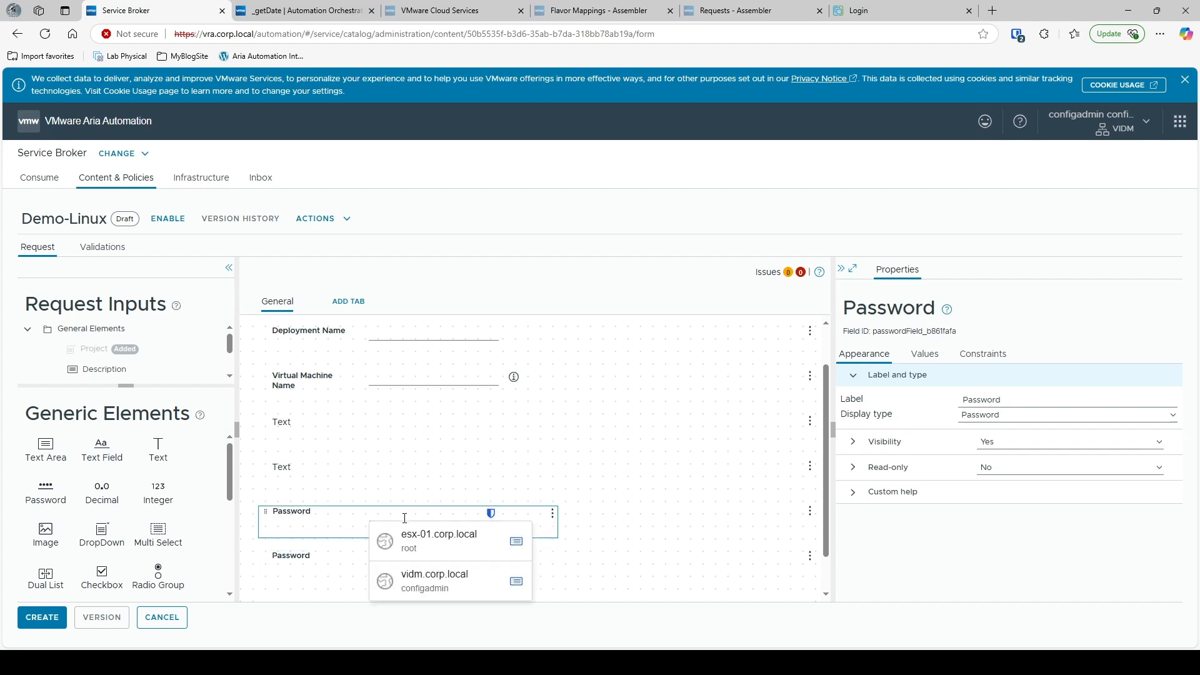
{"action": "left_click", "coordinate": [569, 574]}
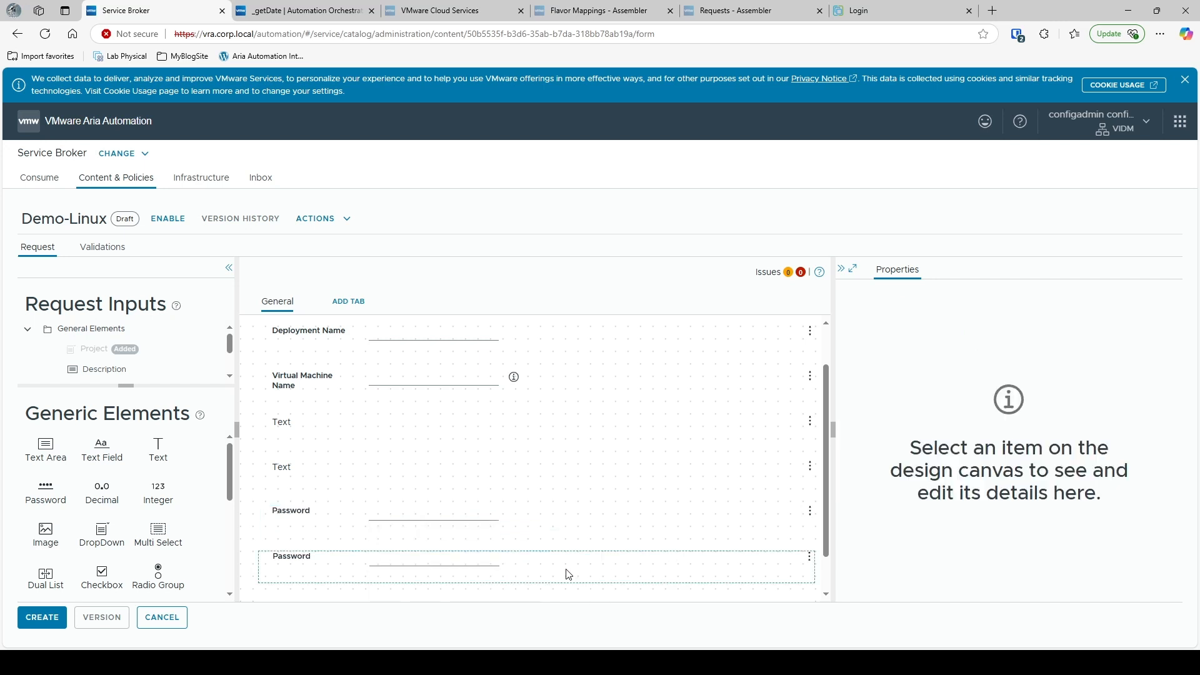
{"action": "left_click", "coordinate": [447, 557]}
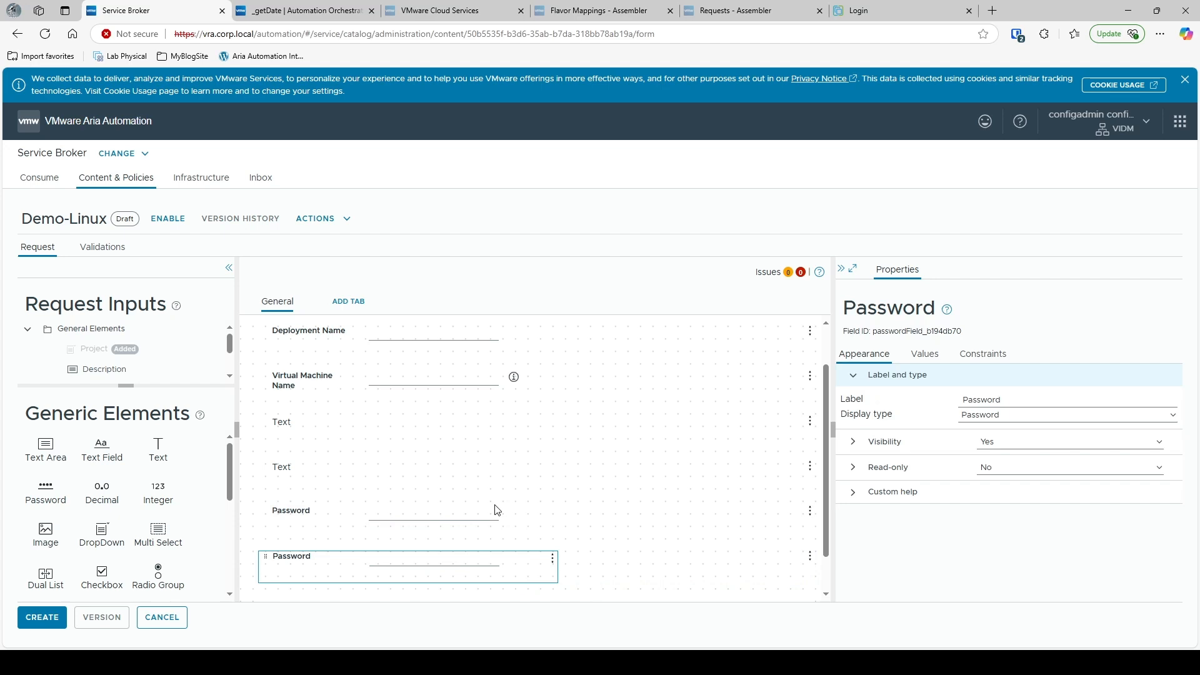
Discard the unsaved form changes and reopen the custom form of the Demo-Linux catalog item.
{"action": "left_click", "coordinate": [164, 617]}
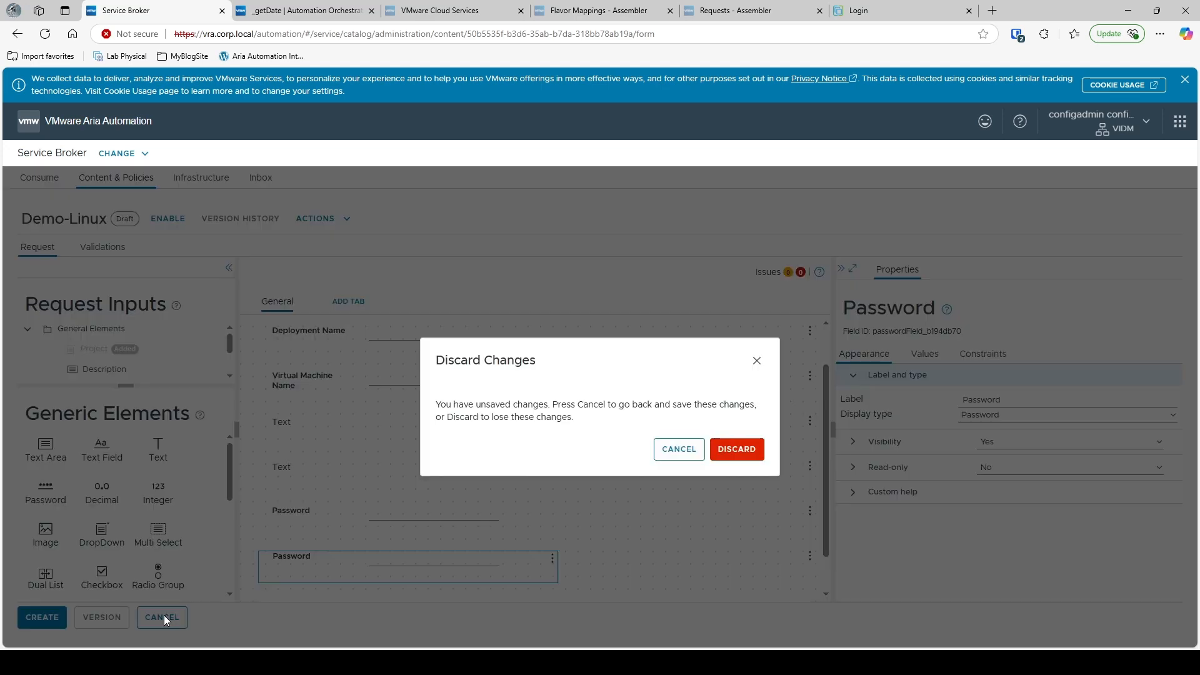
{"action": "left_click", "coordinate": [735, 450]}
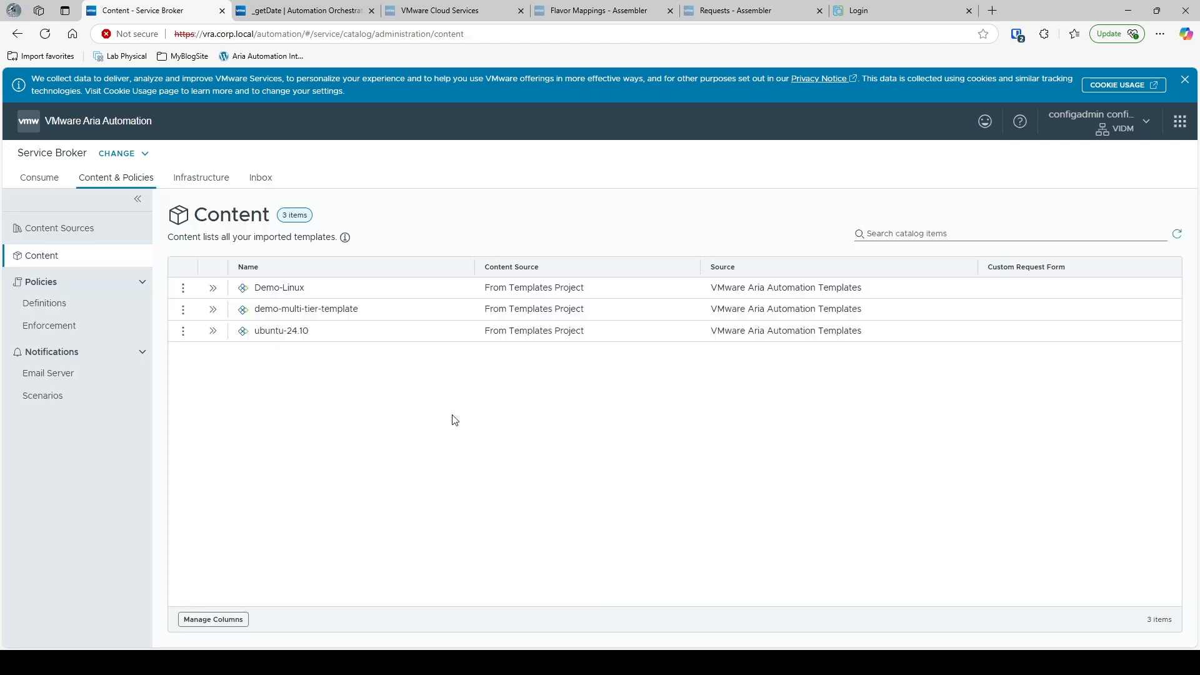
{"action": "left_click", "coordinate": [184, 288]}
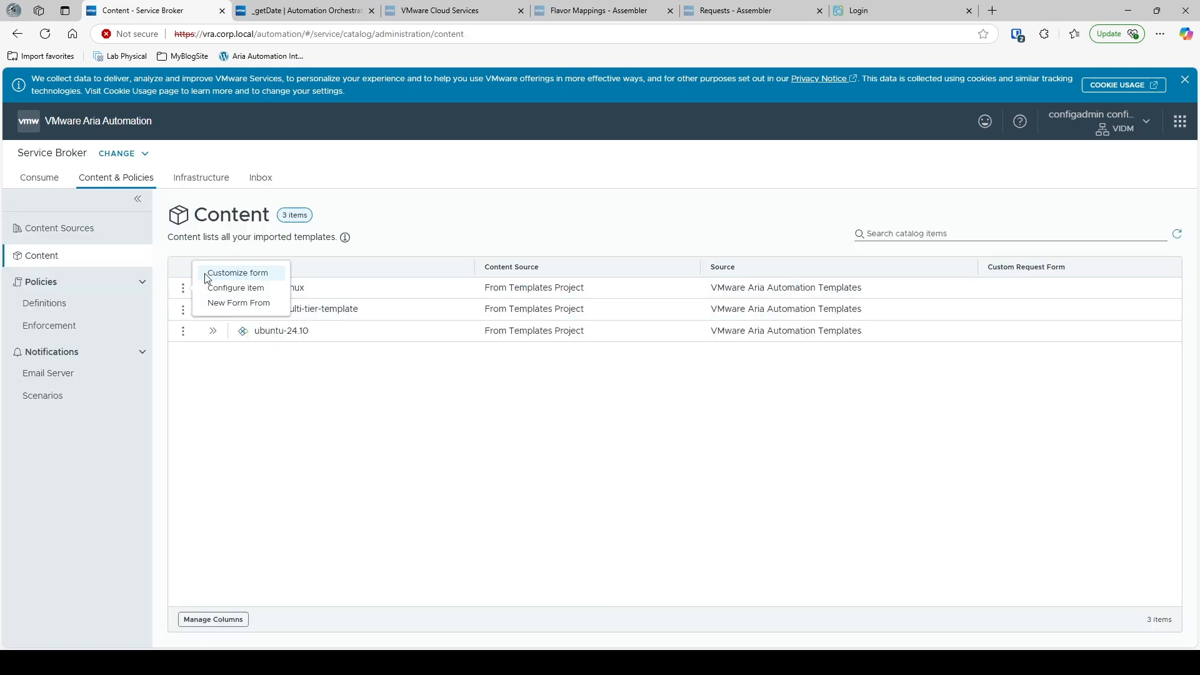
{"action": "left_click", "coordinate": [218, 275]}
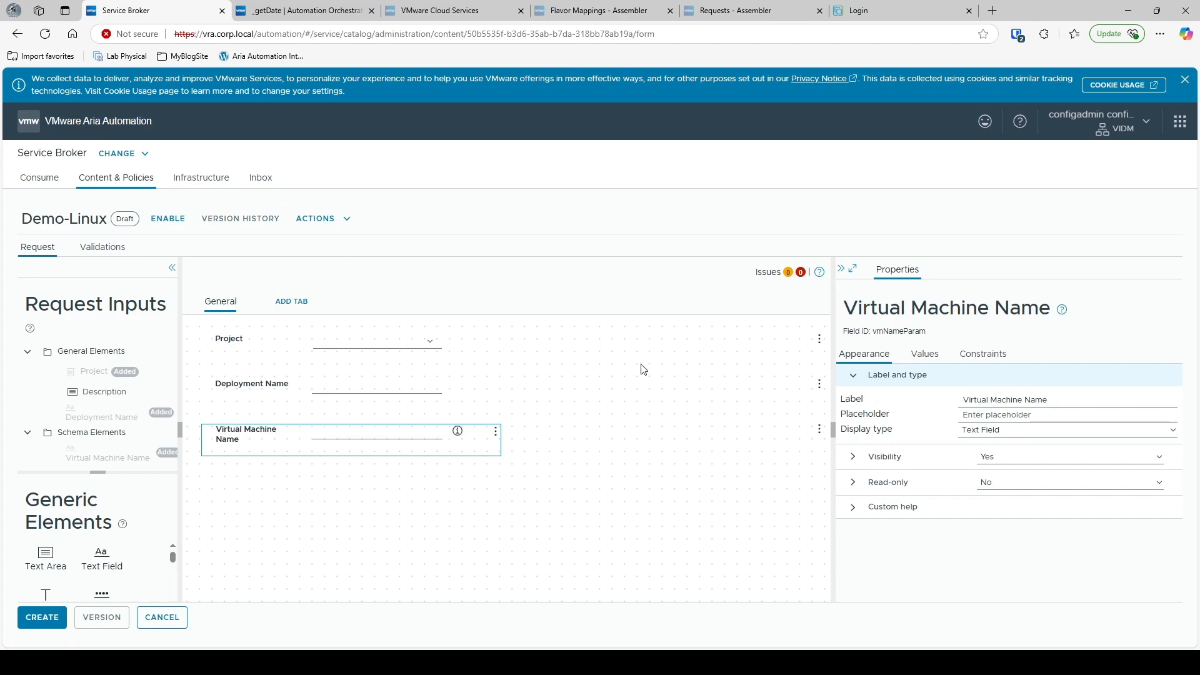
View the appearance properties of the Project and Deployment Name fields and look through the generic elements.
{"action": "left_click", "coordinate": [429, 343]}
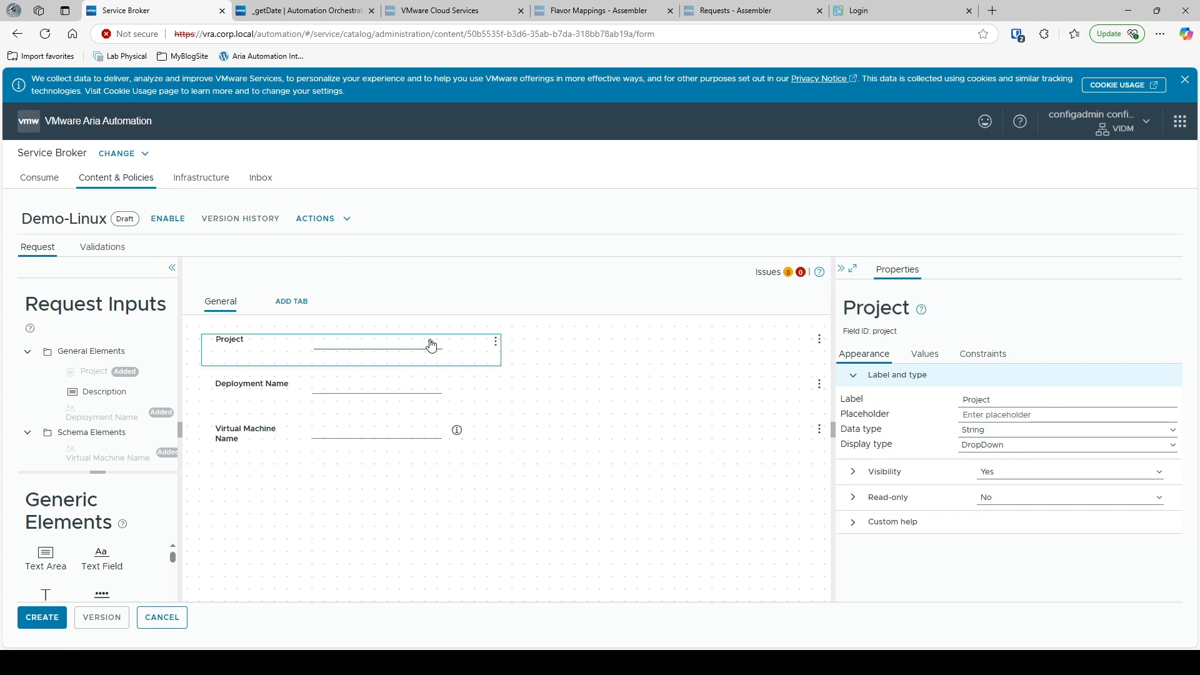
{"action": "left_click", "coordinate": [343, 390]}
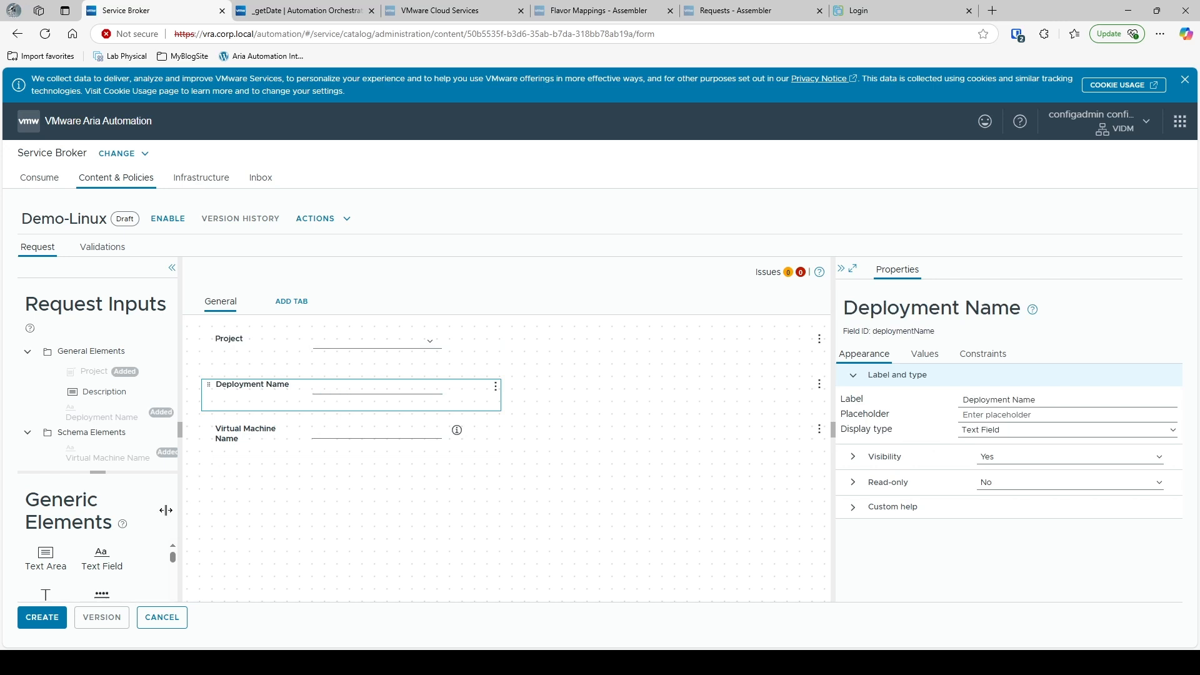
{"action": "scroll", "coordinate": [97, 536], "scroll_direction": "down", "scroll_amount": 1}
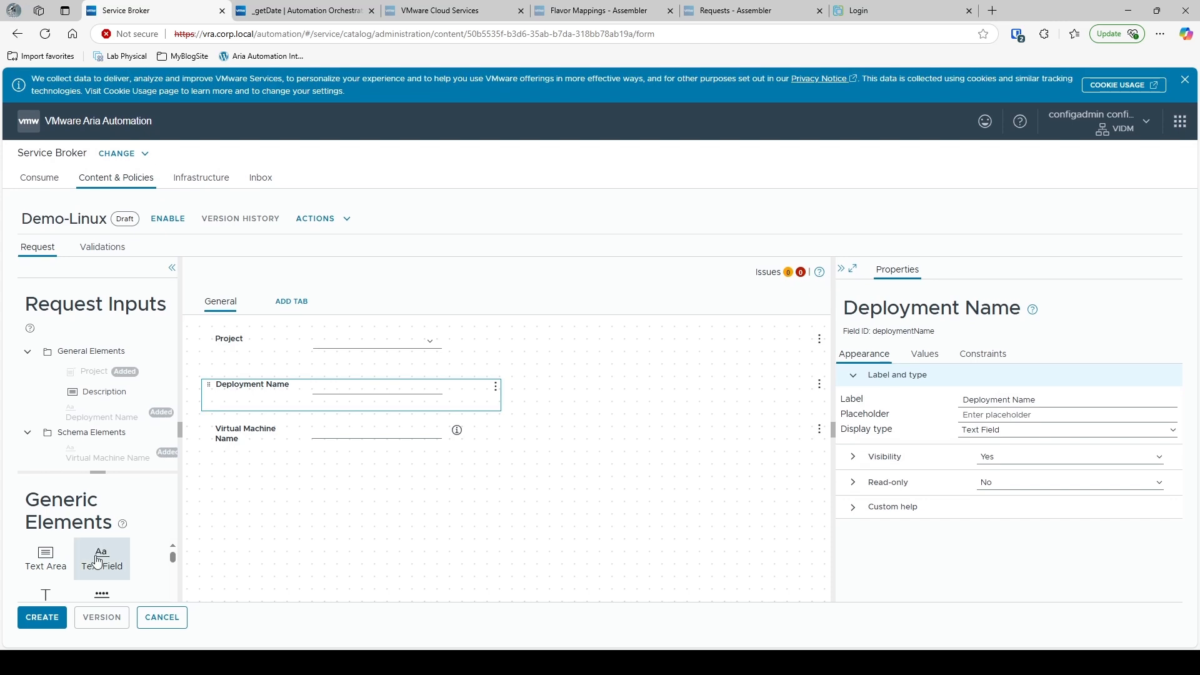
{"action": "scroll", "coordinate": [97, 544], "scroll_direction": "down", "scroll_amount": 3}
{"action": "scroll", "coordinate": [97, 561], "scroll_direction": "up", "scroll_amount": 3}
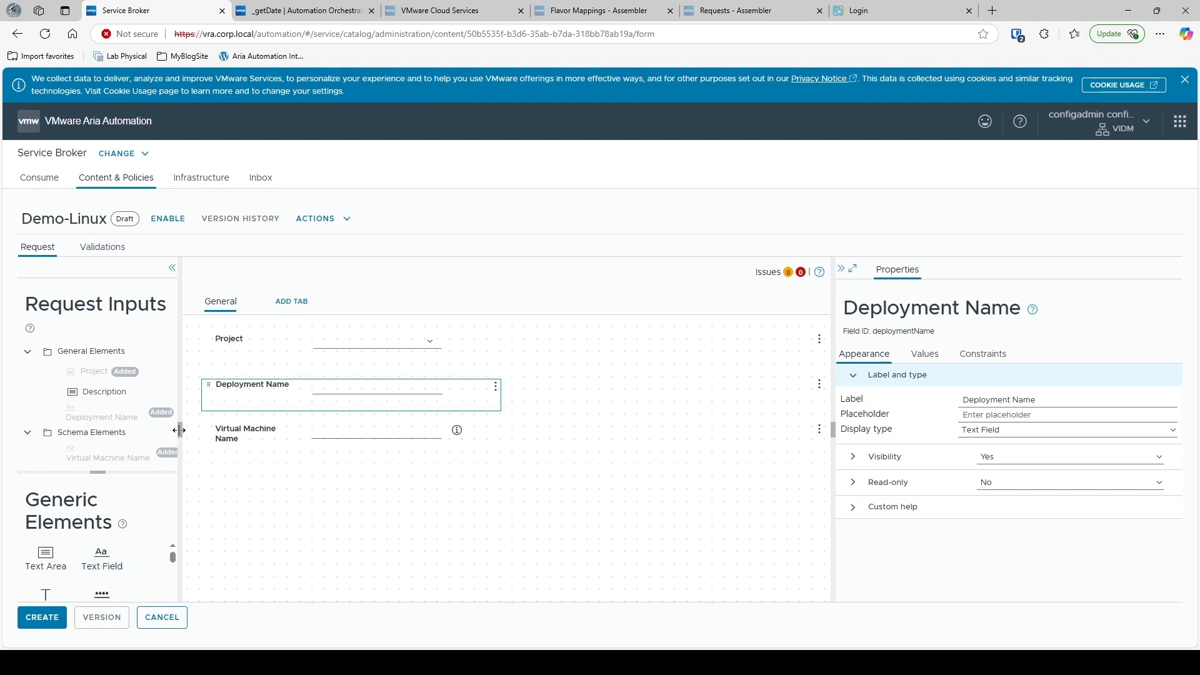
Widen the elements area and add a DropDown element below Virtual Machine Name.
{"action": "left_click_drag", "start_coordinate": [177, 431], "coordinate": [325, 432]}
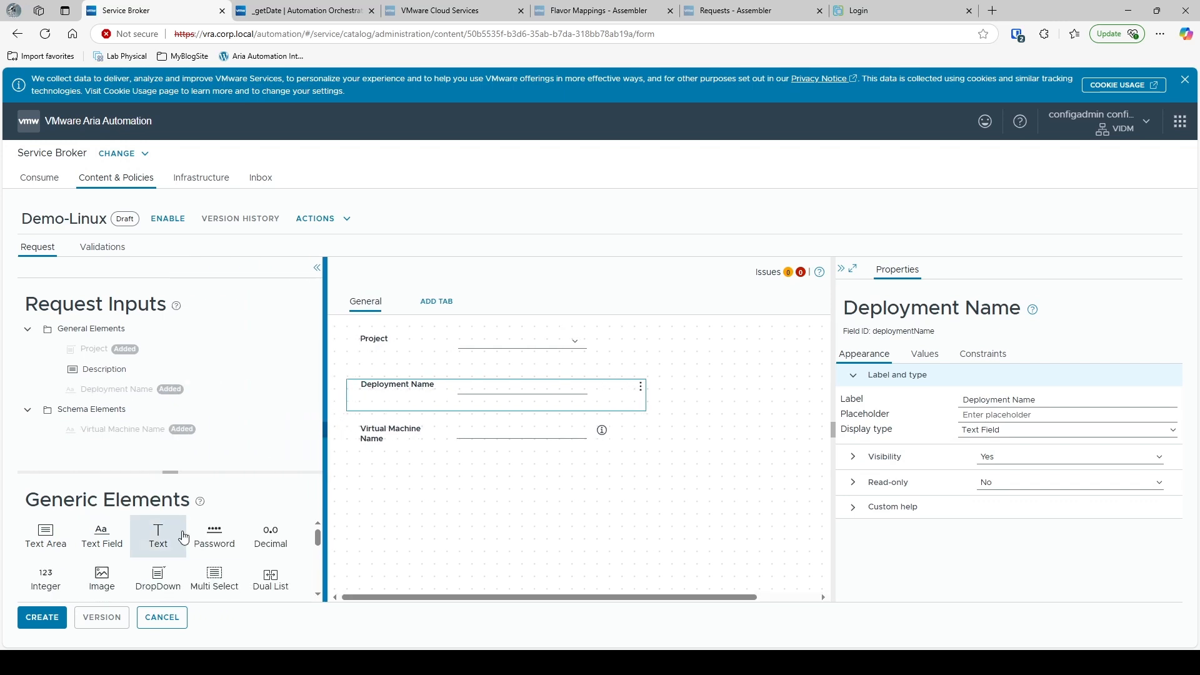
{"action": "left_click_drag", "start_coordinate": [158, 575], "coordinate": [376, 529]}
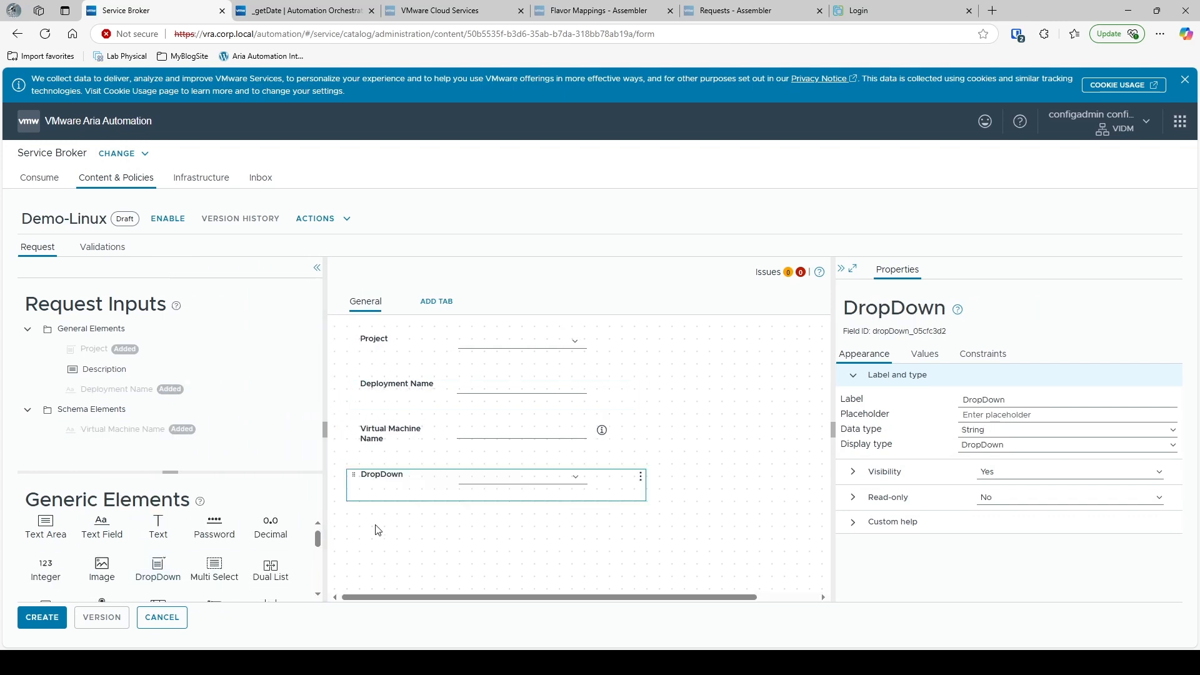
Enter constant value options for the DropDown field, starting with the value 1.
{"action": "left_click", "coordinate": [927, 357]}
{"action": "left_click", "coordinate": [854, 443]}
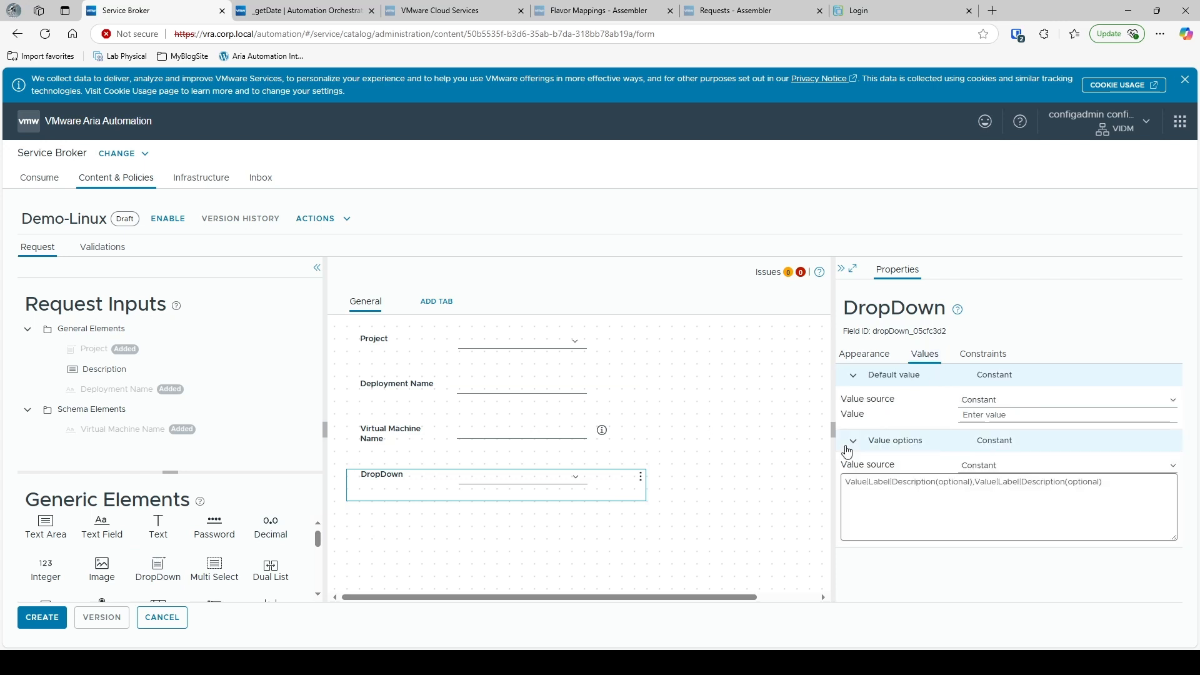
{"action": "left_click", "coordinate": [872, 486]}
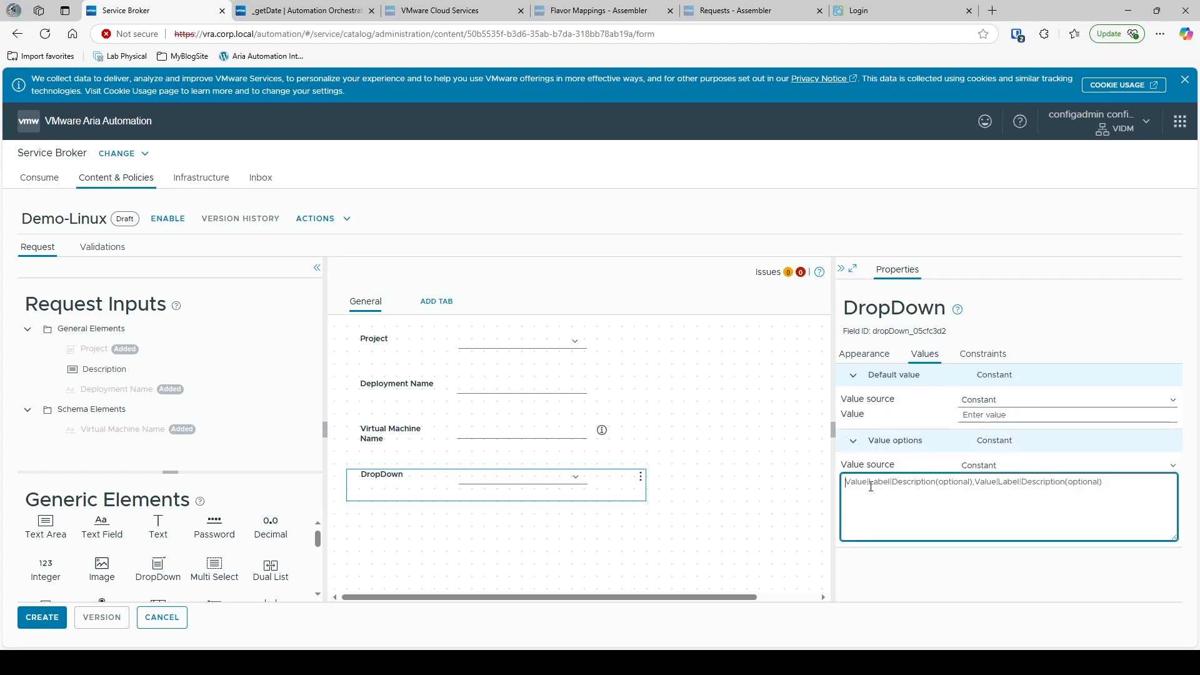
{"action": "type", "text": "val1"}
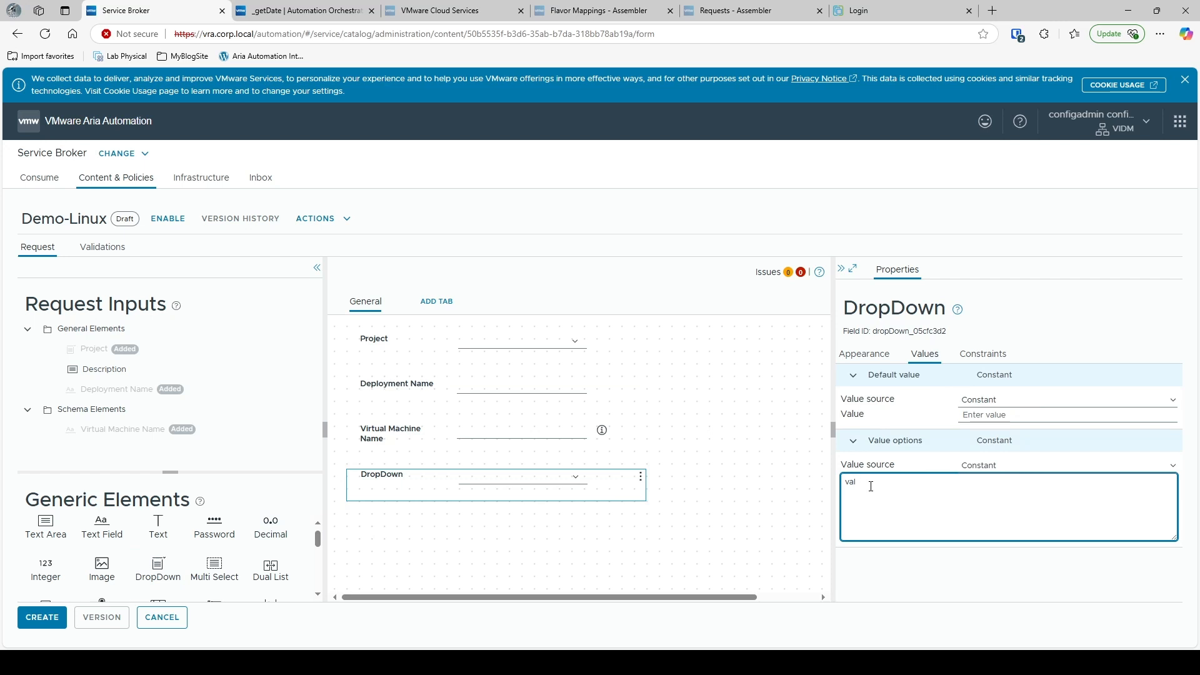
{"action": "key", "text": "BackSpace"}
{"action": "key", "text": "BackSpace"}
{"action": "key", "text": "BackSpace"}
{"action": "type", "text": "1"}
{"action": "left_click", "coordinate": [718, 498]}
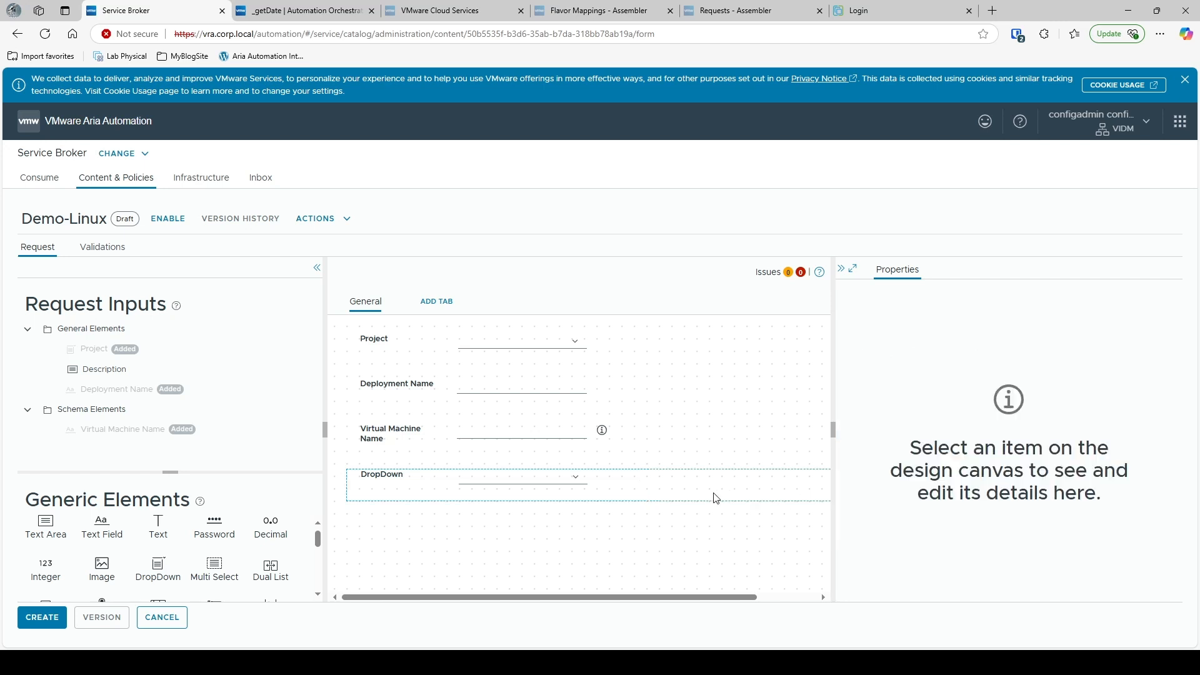
Review the DropDown field's values, then create the Demo-Linux custom form and enable it.
{"action": "left_click", "coordinate": [579, 482]}
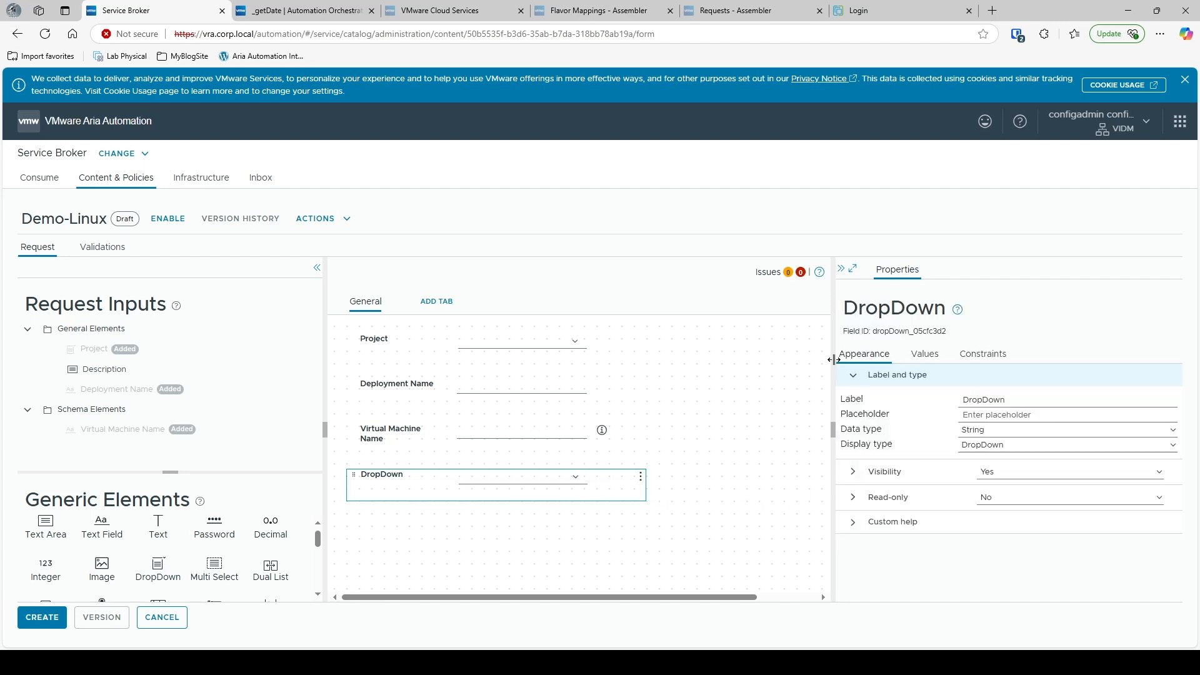
{"action": "left_click", "coordinate": [925, 355]}
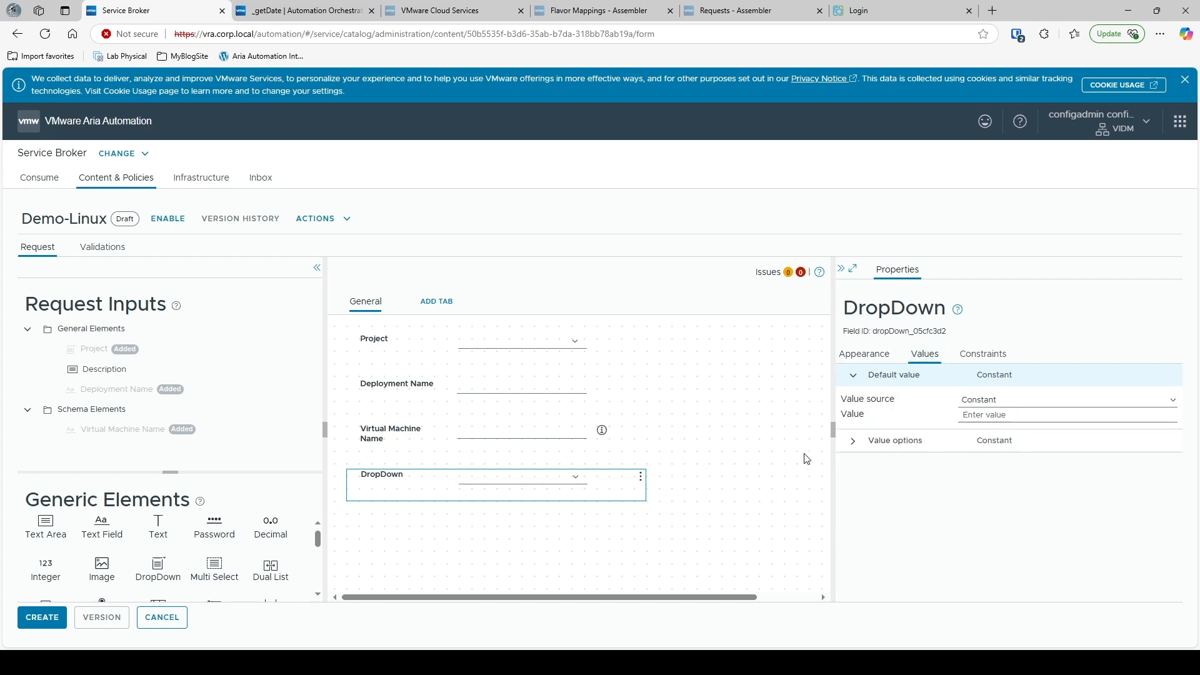
{"action": "left_click", "coordinate": [47, 617]}
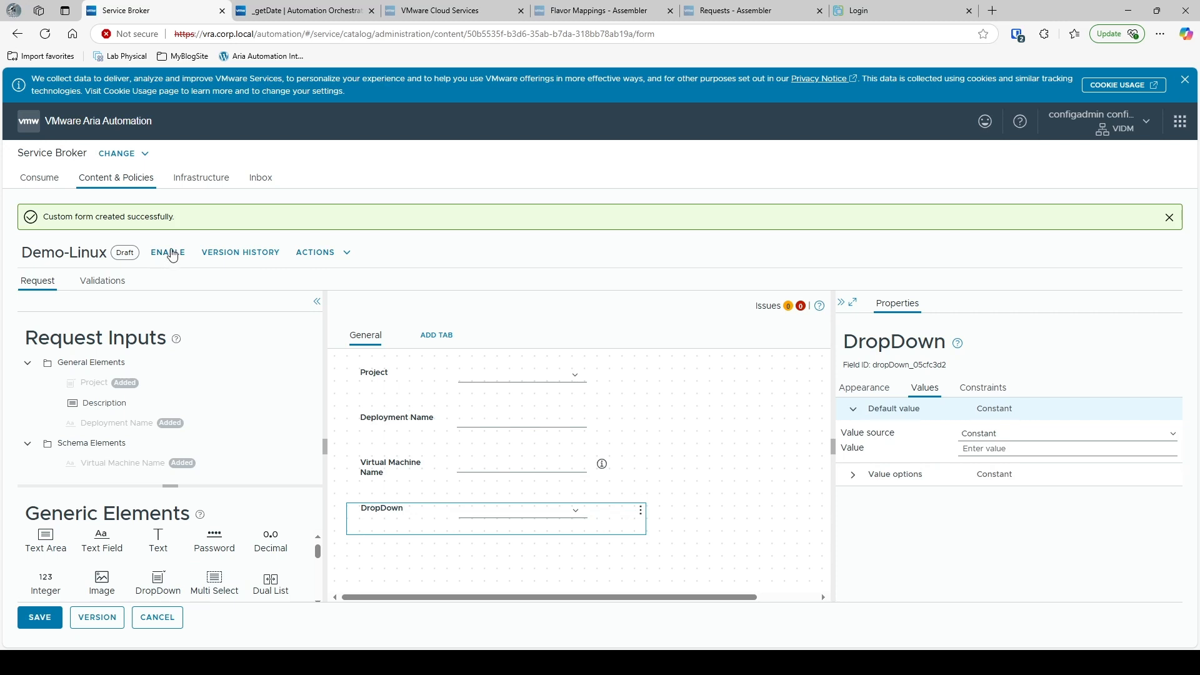
{"action": "left_click", "coordinate": [169, 252]}
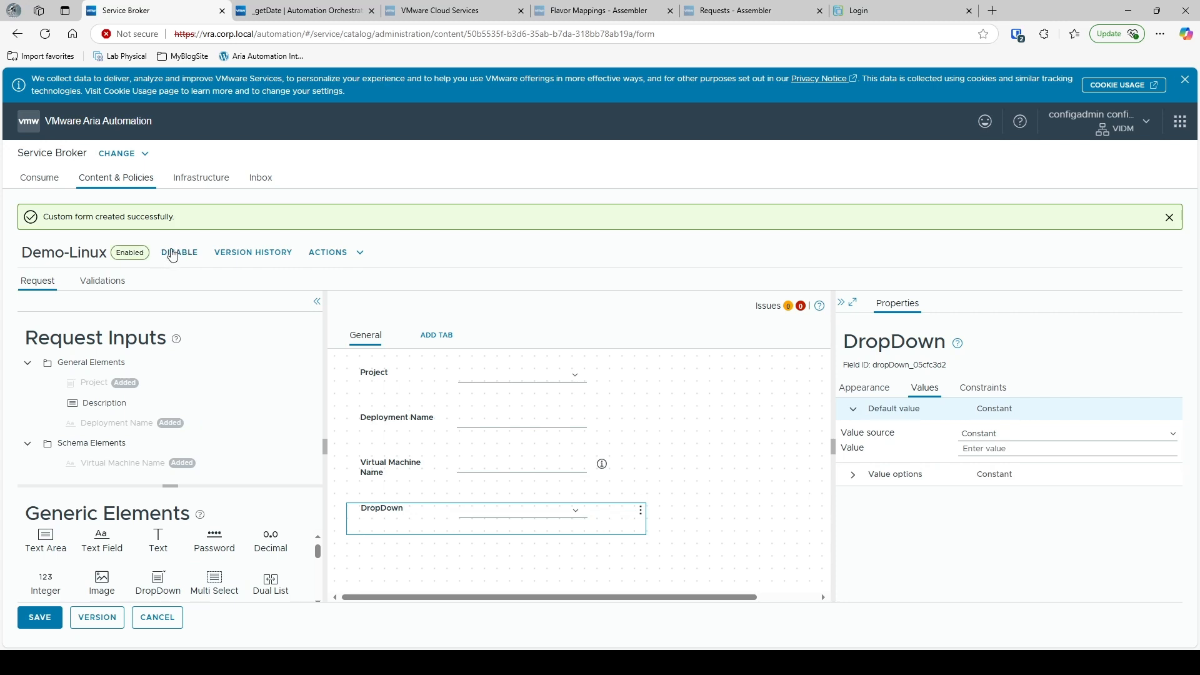
Keep the pending changes to the Demo-Linux custom form instead of discarding them and save the form.
{"action": "left_click", "coordinate": [571, 513]}
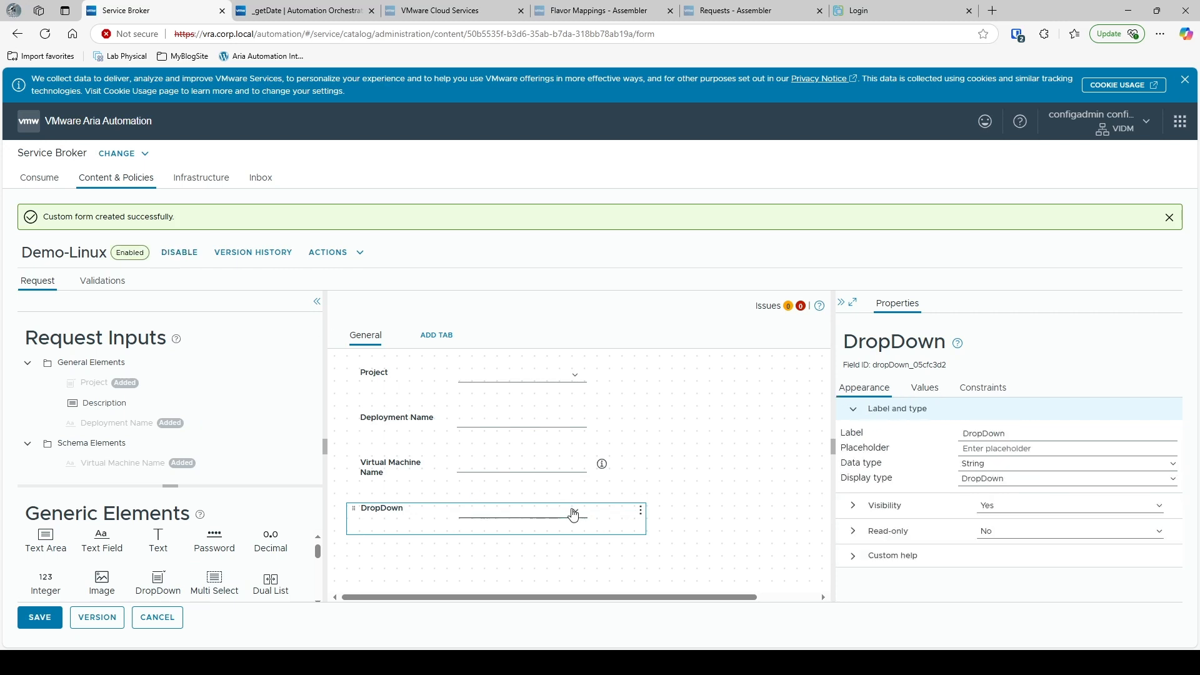
{"action": "left_click", "coordinate": [39, 178]}
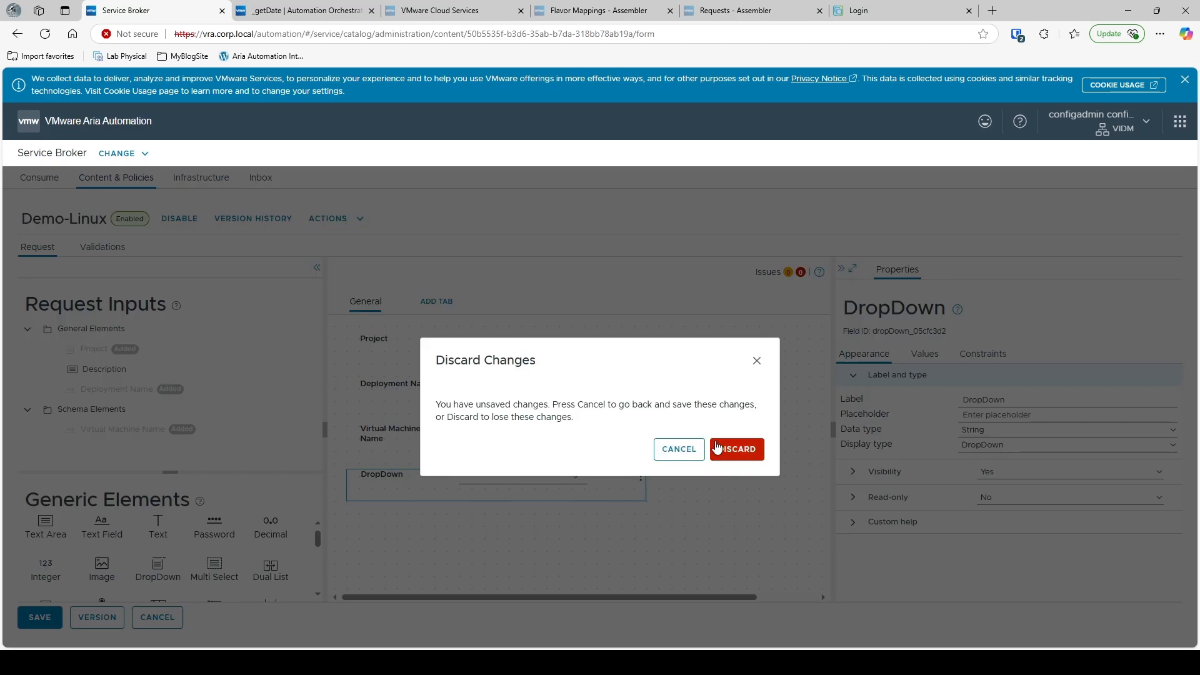
{"action": "left_click", "coordinate": [670, 452]}
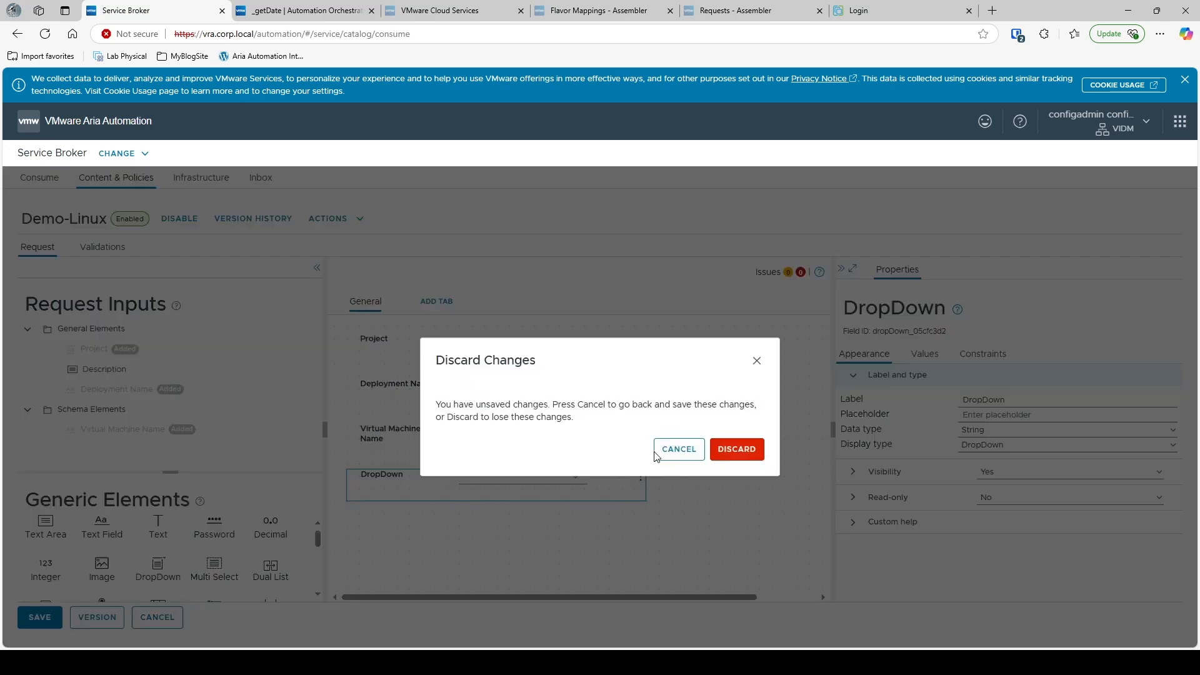
{"action": "left_click", "coordinate": [672, 450]}
{"action": "left_click", "coordinate": [47, 621]}
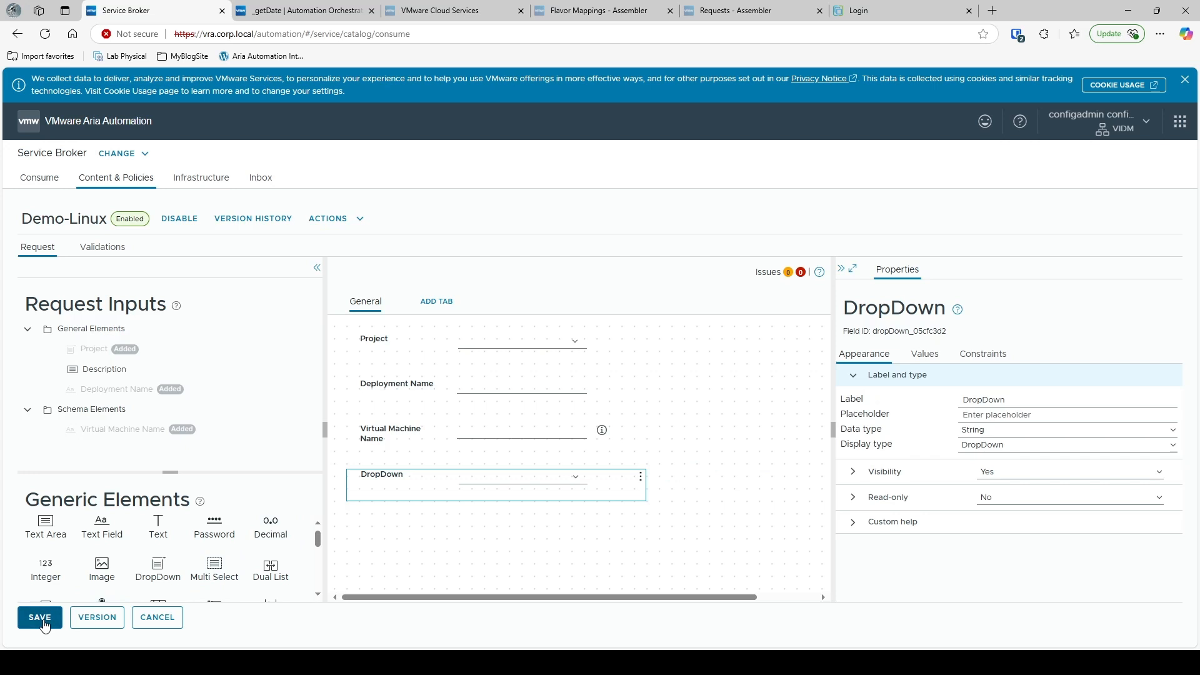
Open a new Demo-Linux request from the catalog and check the options of the DropDown field.
{"action": "left_click", "coordinate": [40, 179]}
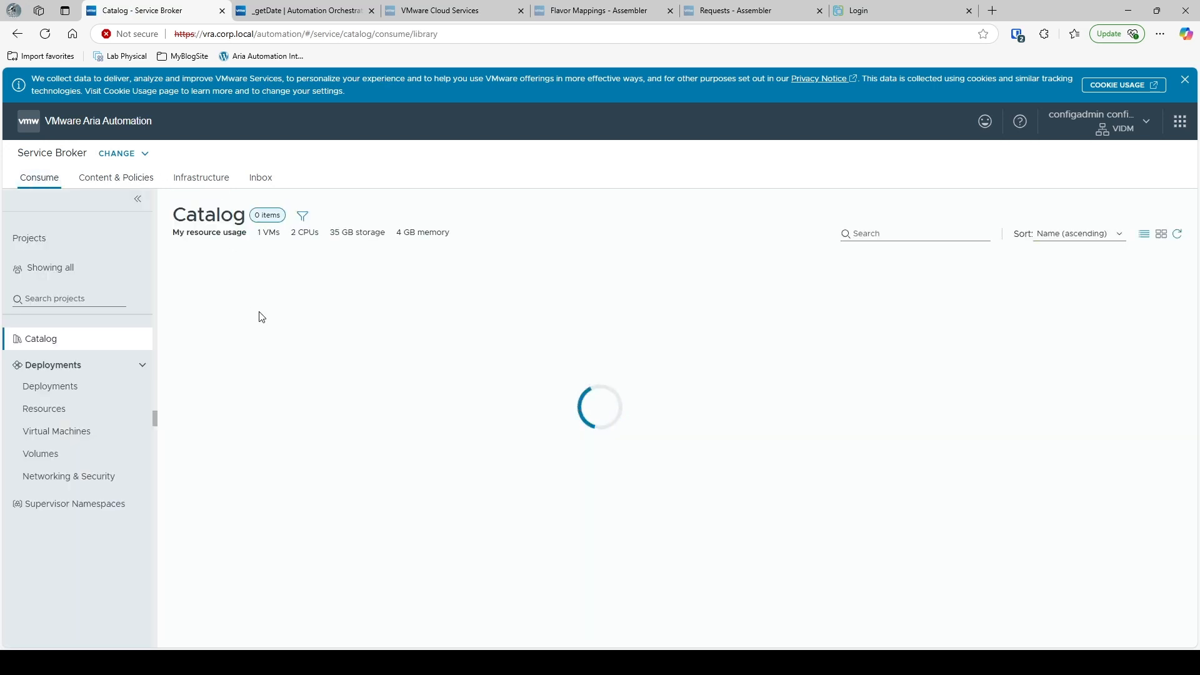
{"action": "left_click", "coordinate": [201, 425]}
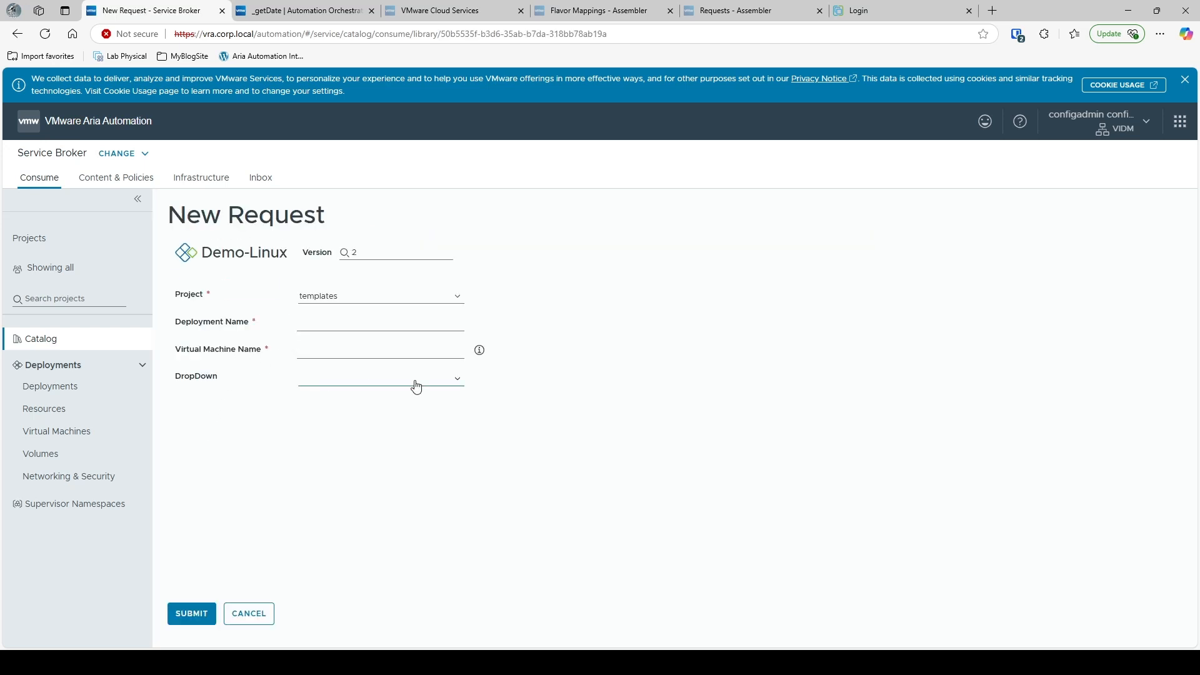
{"action": "left_click", "coordinate": [417, 387]}
Try testvm as both the Virtual Machine Name and Deployment Name in the request, and cancel the request.
{"action": "left_click", "coordinate": [341, 348]}
{"action": "type", "text": "testvm"}
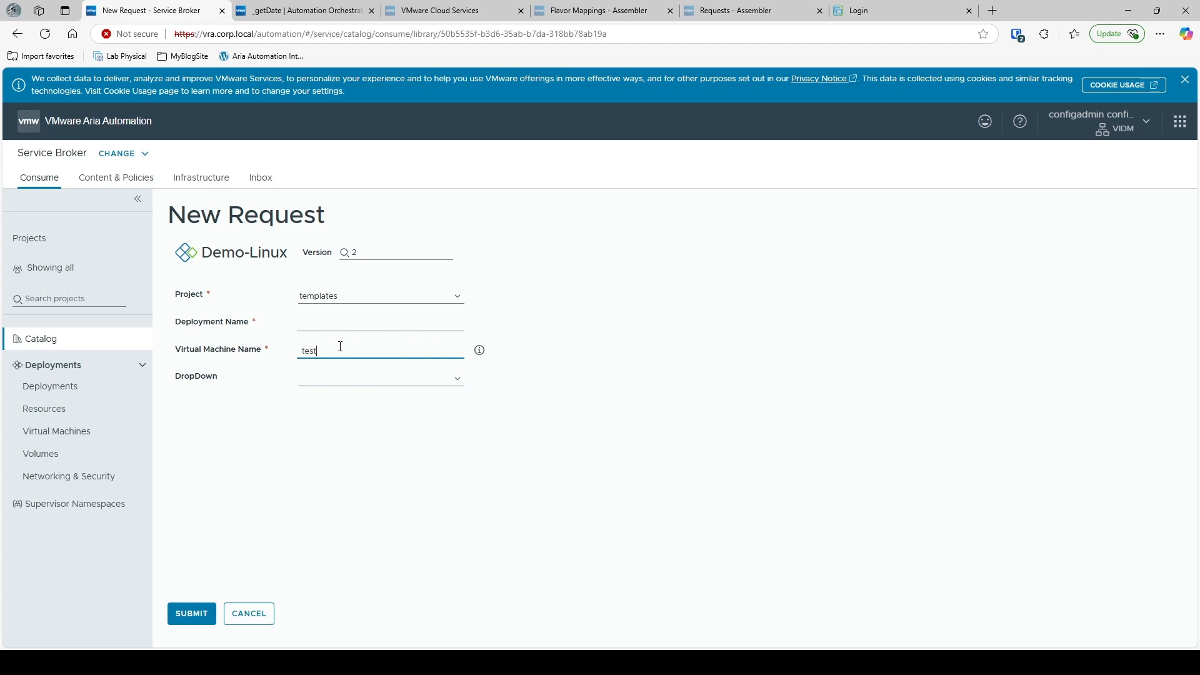
{"action": "left_click", "coordinate": [332, 323]}
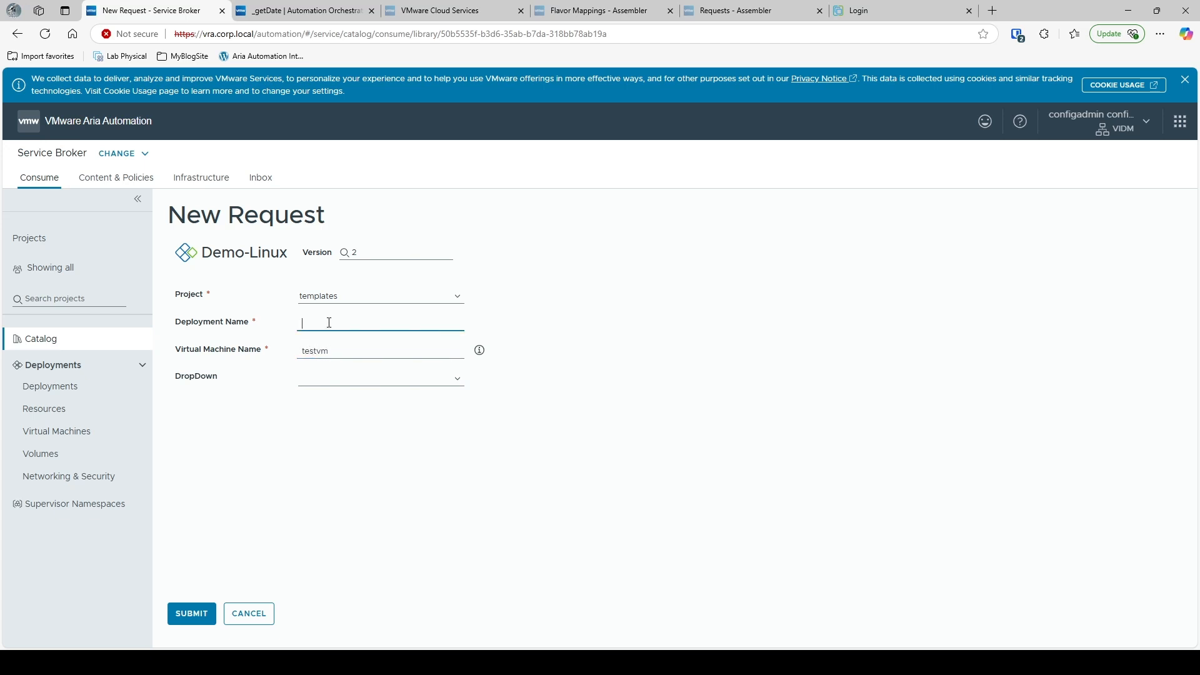
{"action": "type", "text": "testvm"}
{"action": "left_click", "coordinate": [252, 615]}
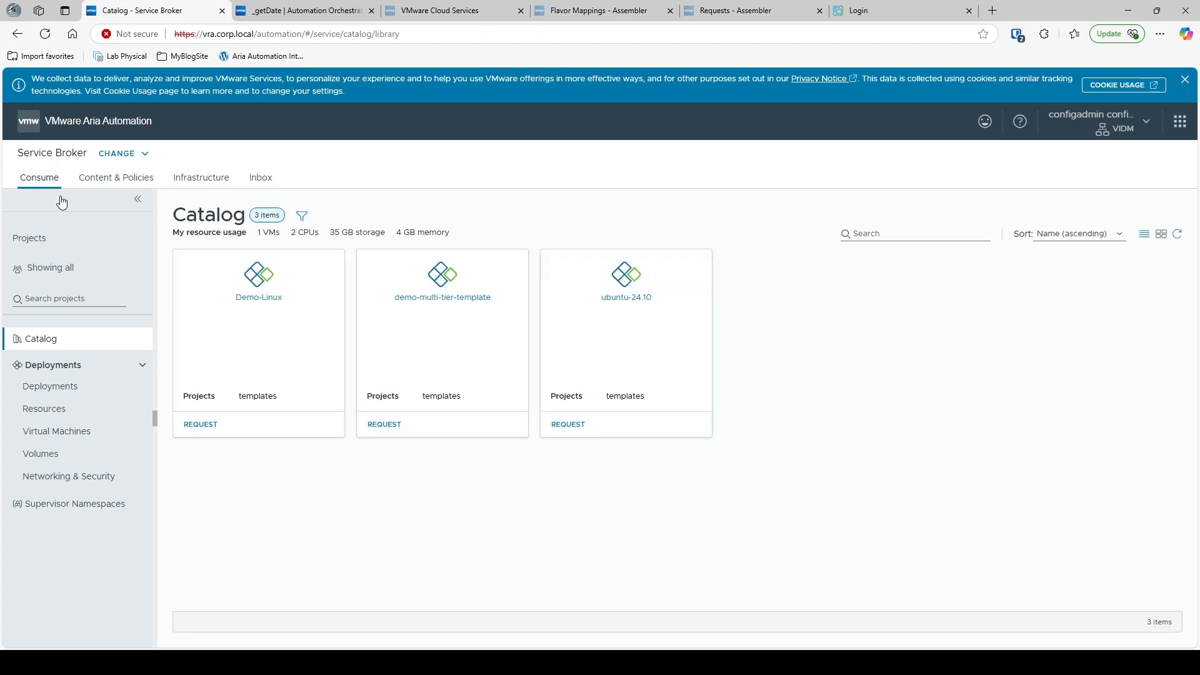
Reopen the Demo-Linux custom form from the content list and move Virtual Machine Name above Deployment Name.
{"action": "left_click", "coordinate": [117, 179]}
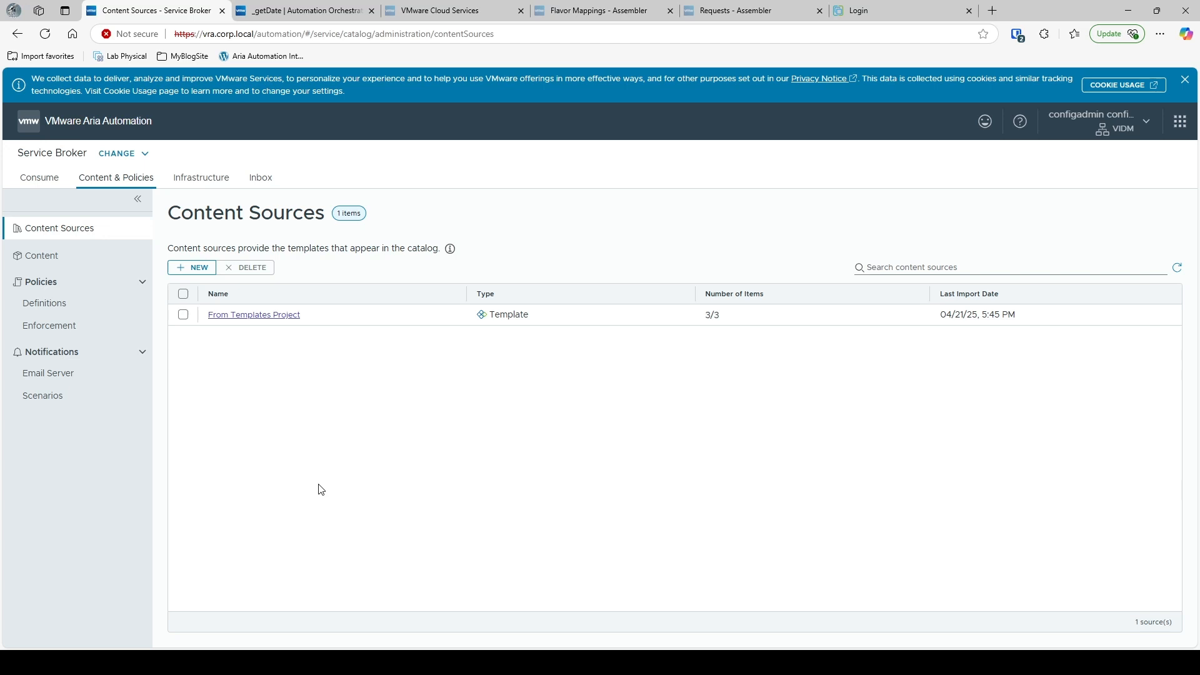
{"action": "left_click", "coordinate": [68, 261]}
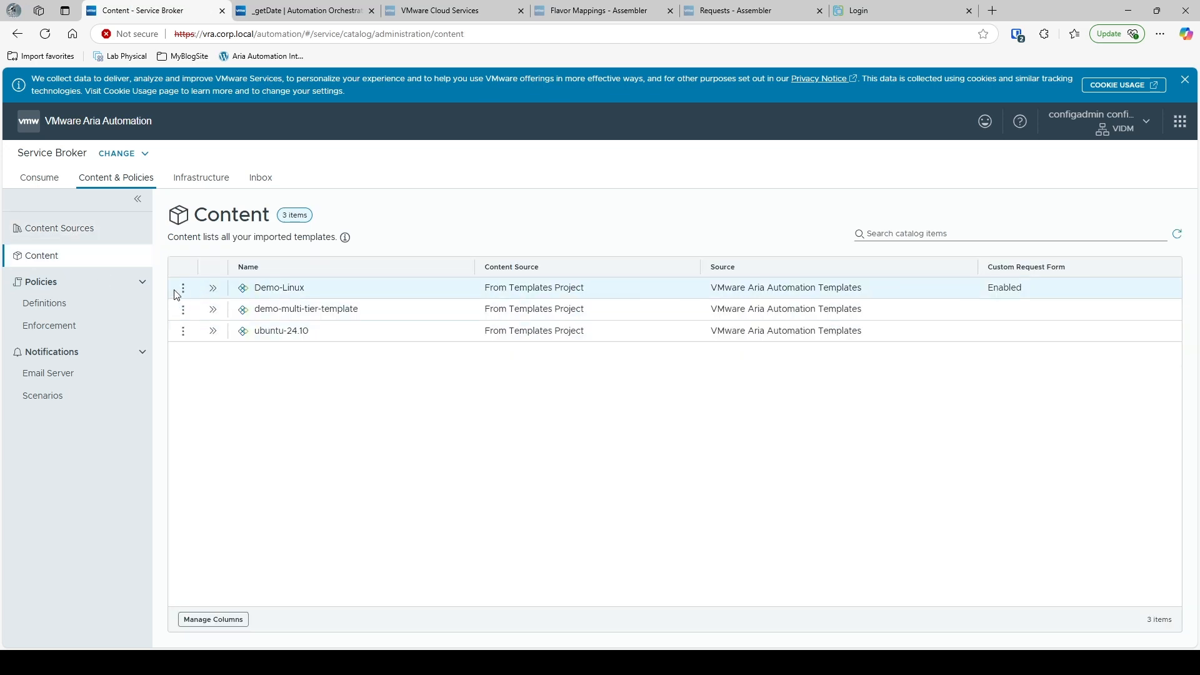
{"action": "left_click", "coordinate": [183, 289]}
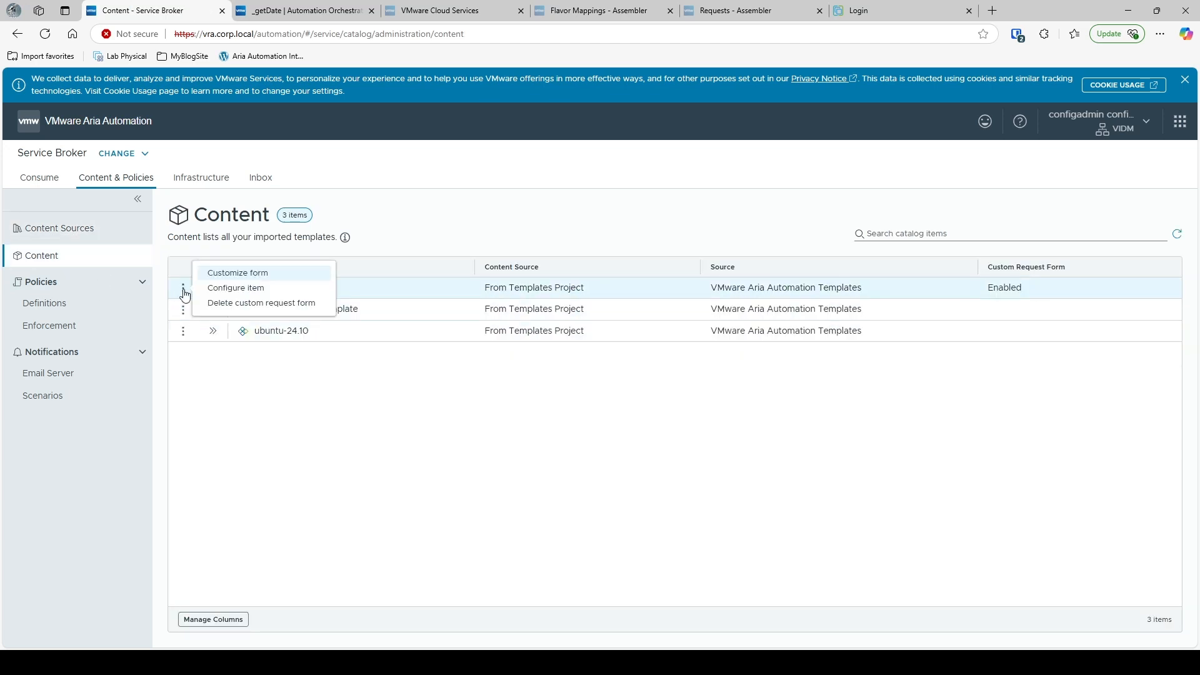
{"action": "left_click", "coordinate": [212, 274]}
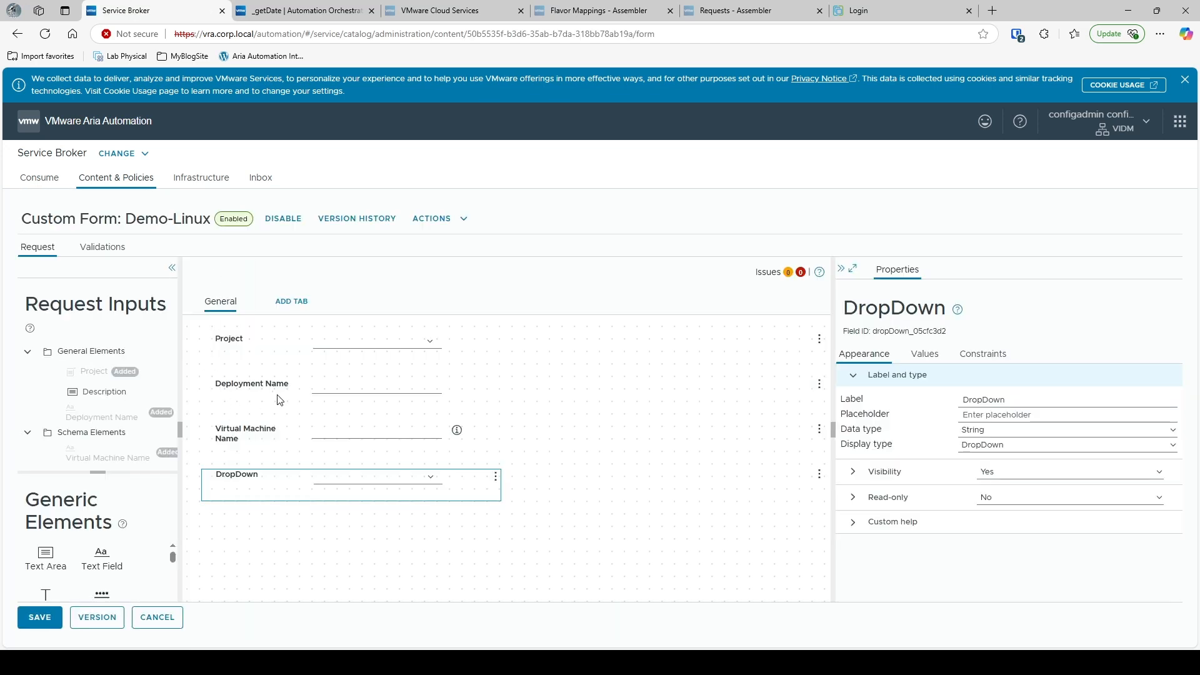
{"action": "left_click", "coordinate": [248, 435]}
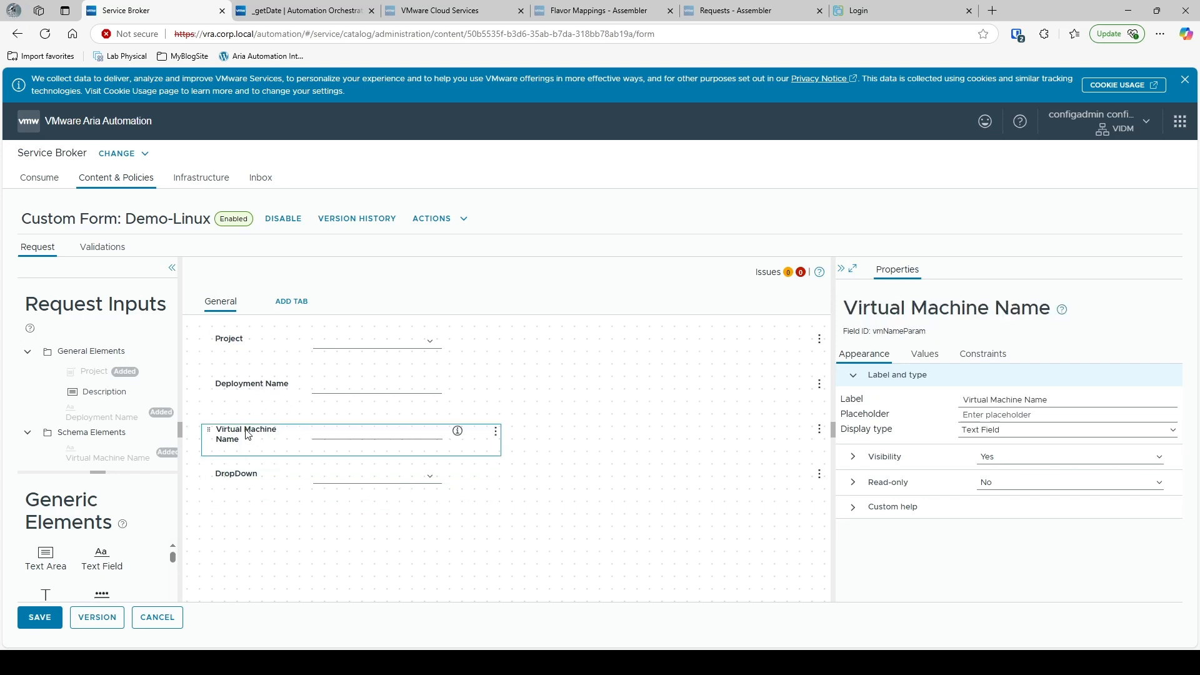
{"action": "left_click_drag", "start_coordinate": [248, 434], "coordinate": [247, 373]}
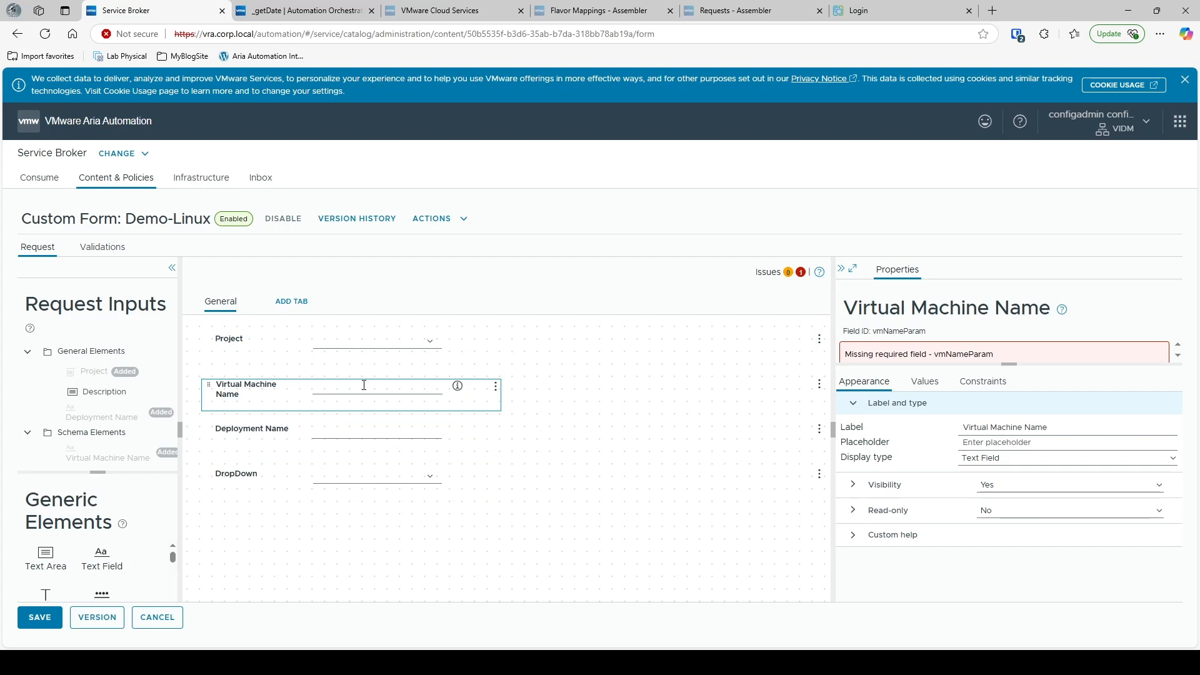
Set the Deployment Name default value source to Conditional value with hardval as the set value.
{"action": "left_click", "coordinate": [350, 430]}
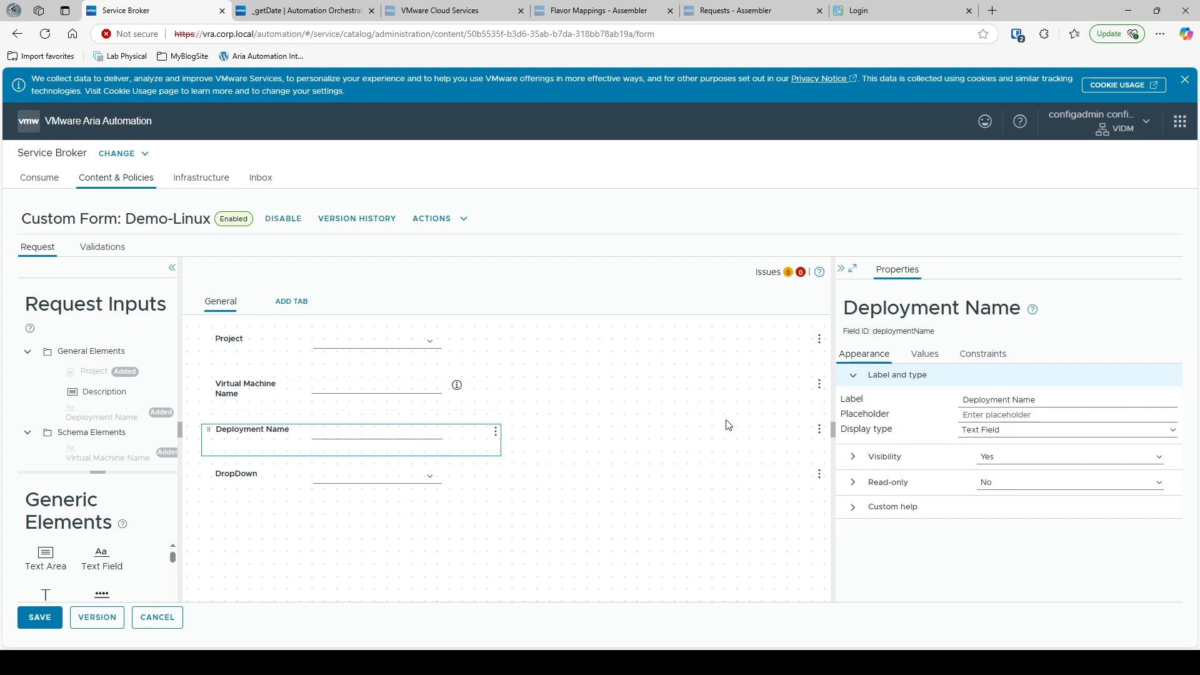
{"action": "left_click", "coordinate": [927, 359]}
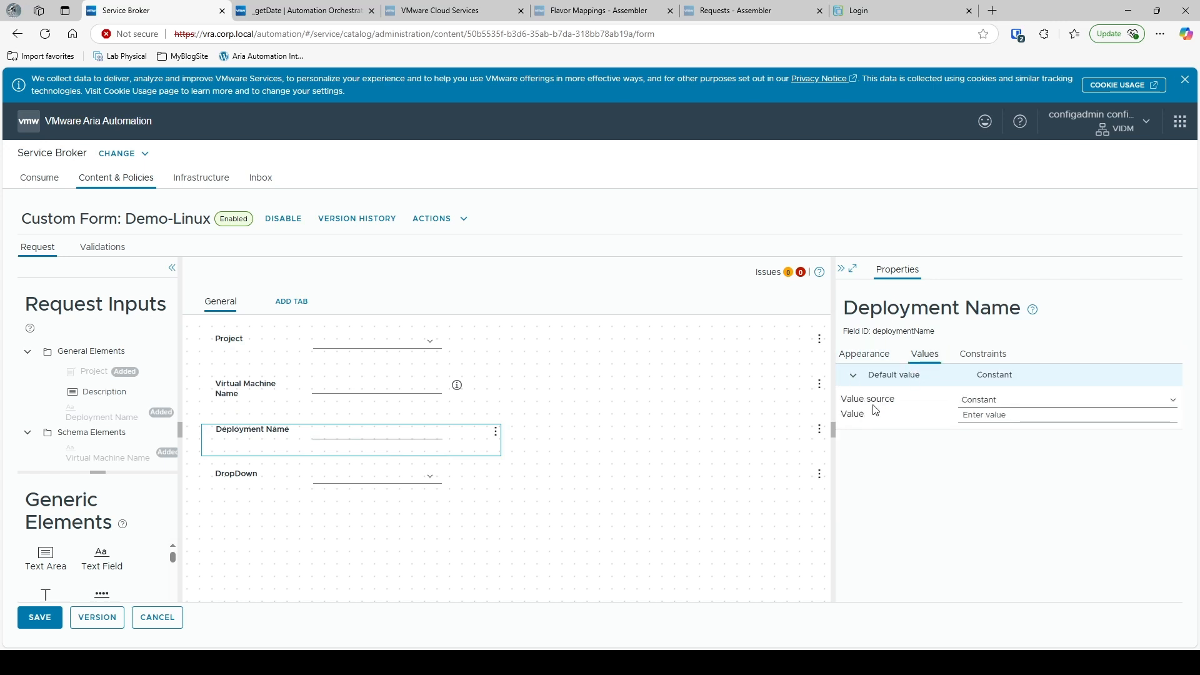
{"action": "left_click", "coordinate": [1018, 405]}
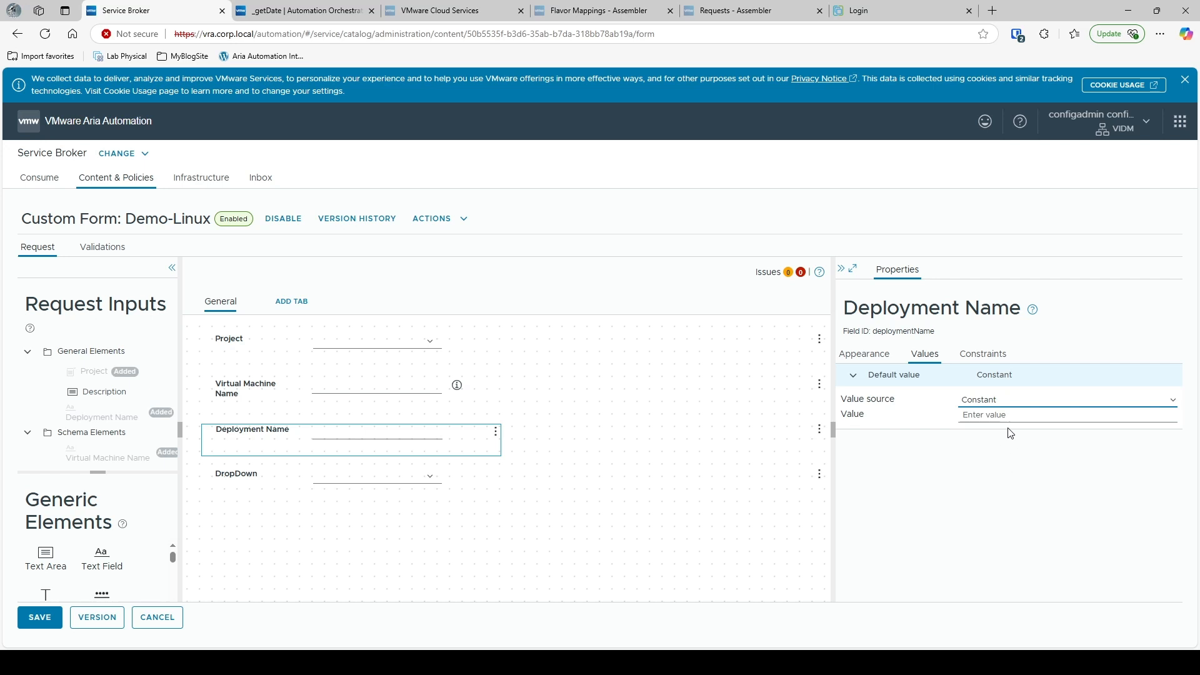
{"action": "left_click", "coordinate": [1048, 438]}
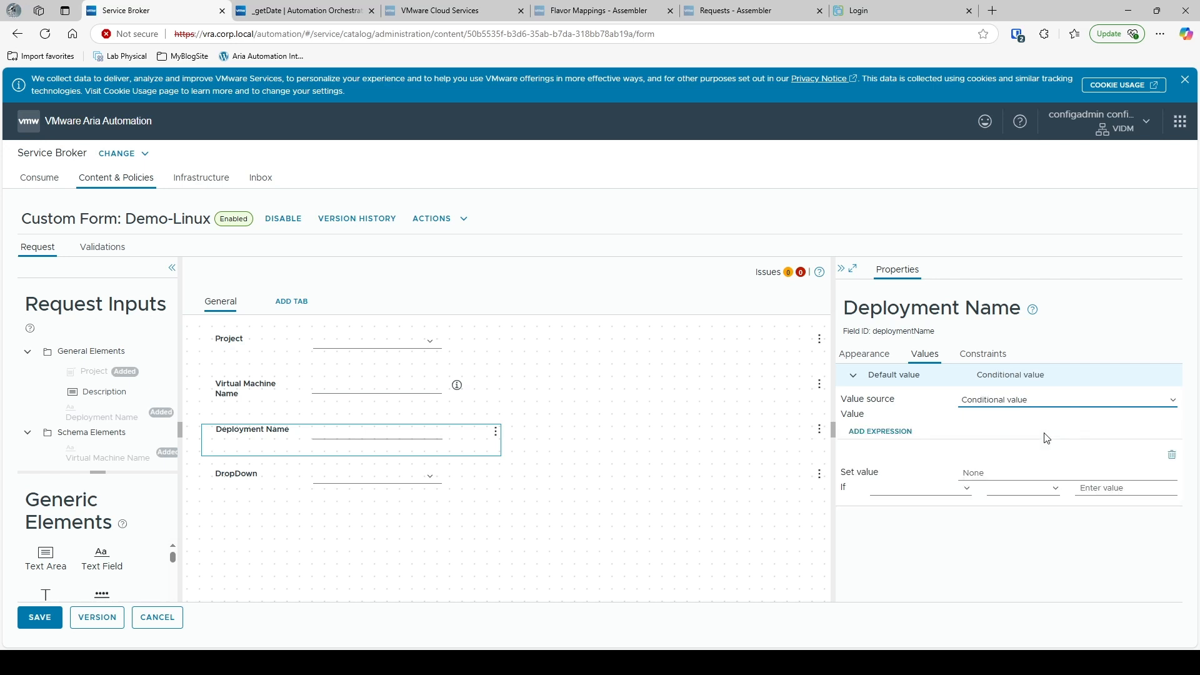
{"action": "left_click", "coordinate": [1002, 474]}
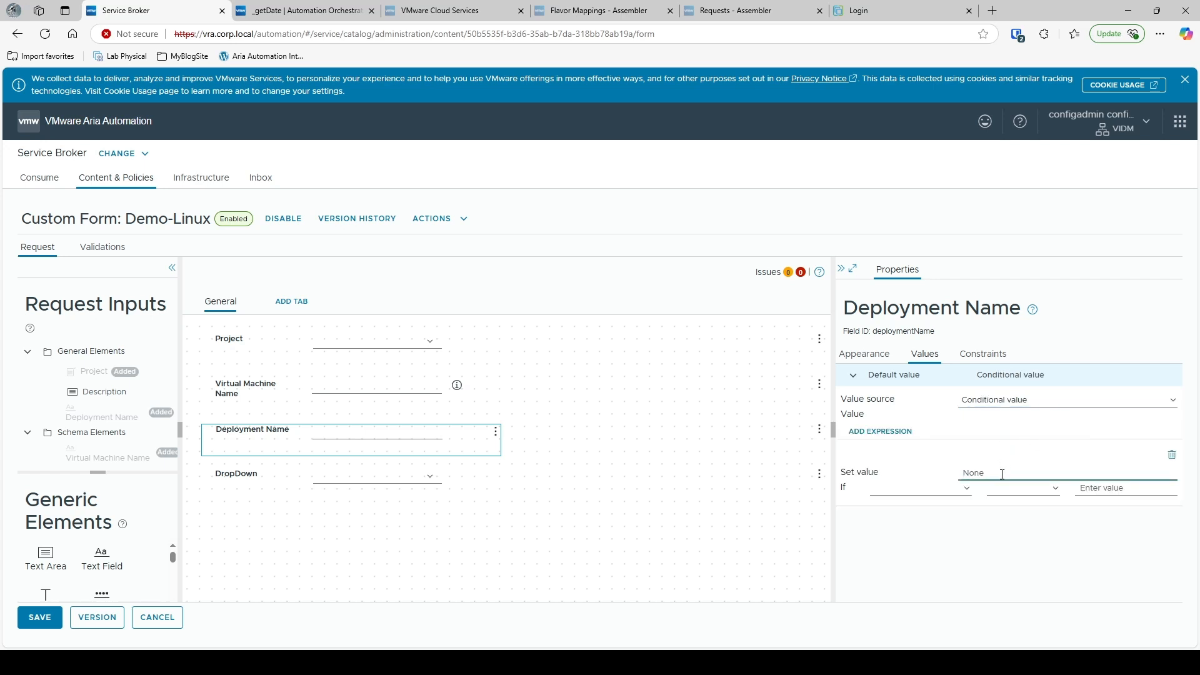
{"action": "type", "text": "hardval"}
Choose the Project canvas field for the expression's condition and delete the conditional expression.
{"action": "left_click", "coordinate": [958, 488]}
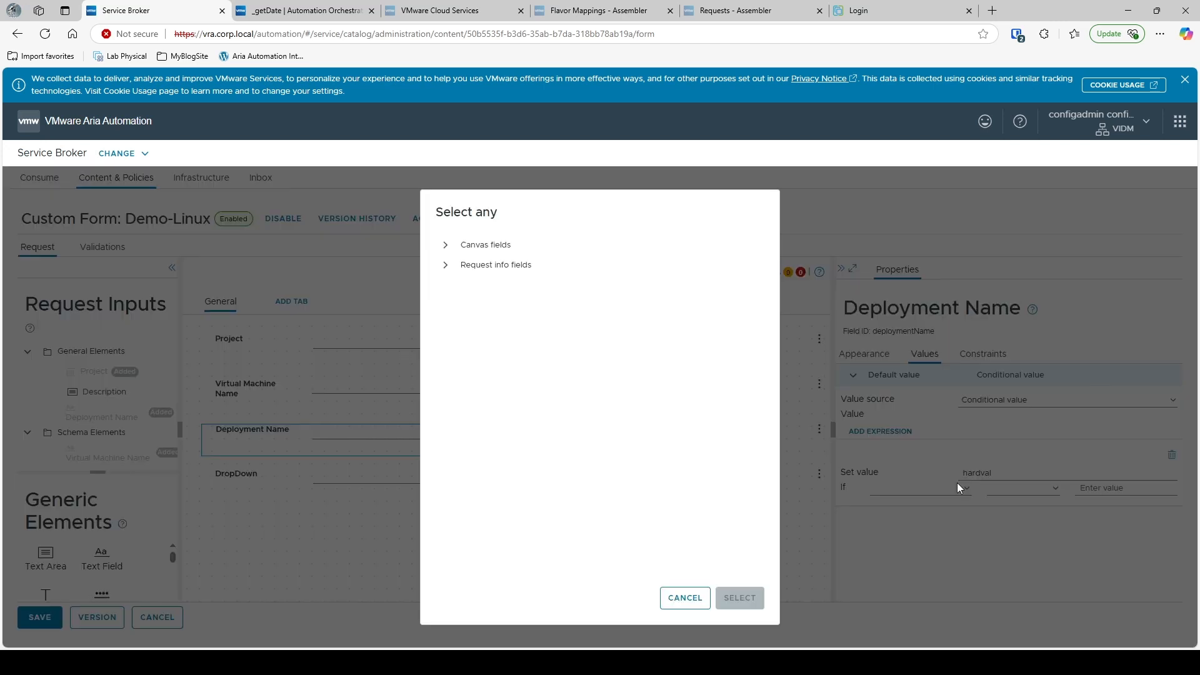
{"action": "left_click", "coordinate": [445, 245]}
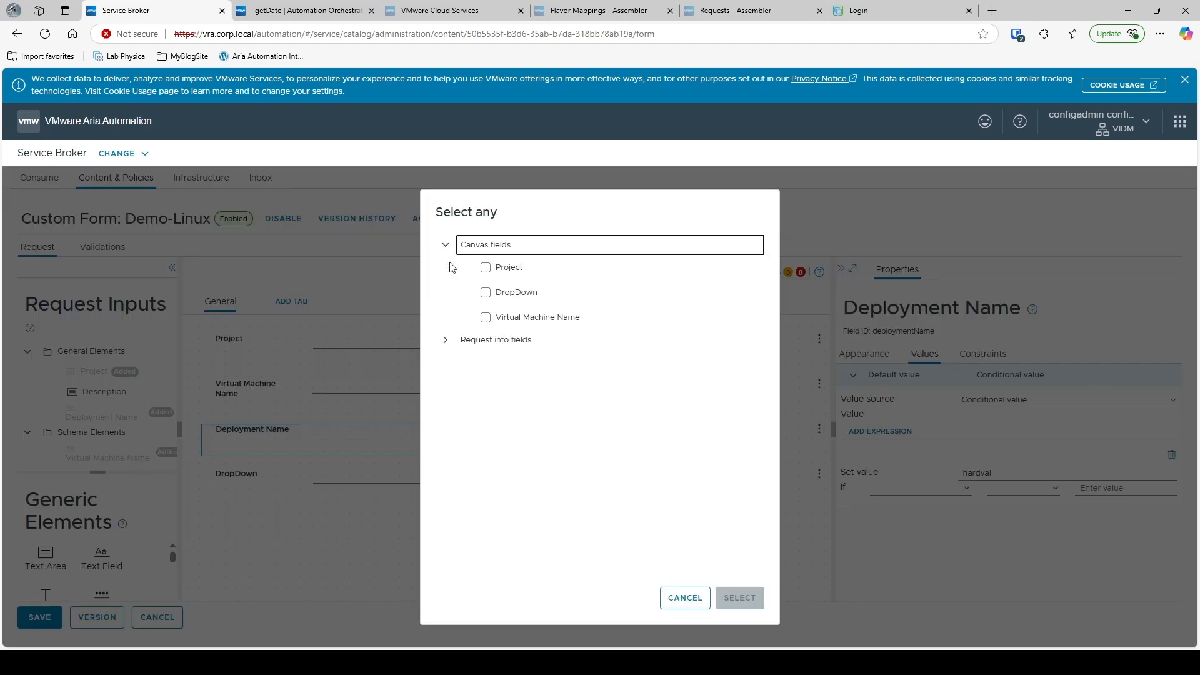
{"action": "left_click", "coordinate": [486, 268]}
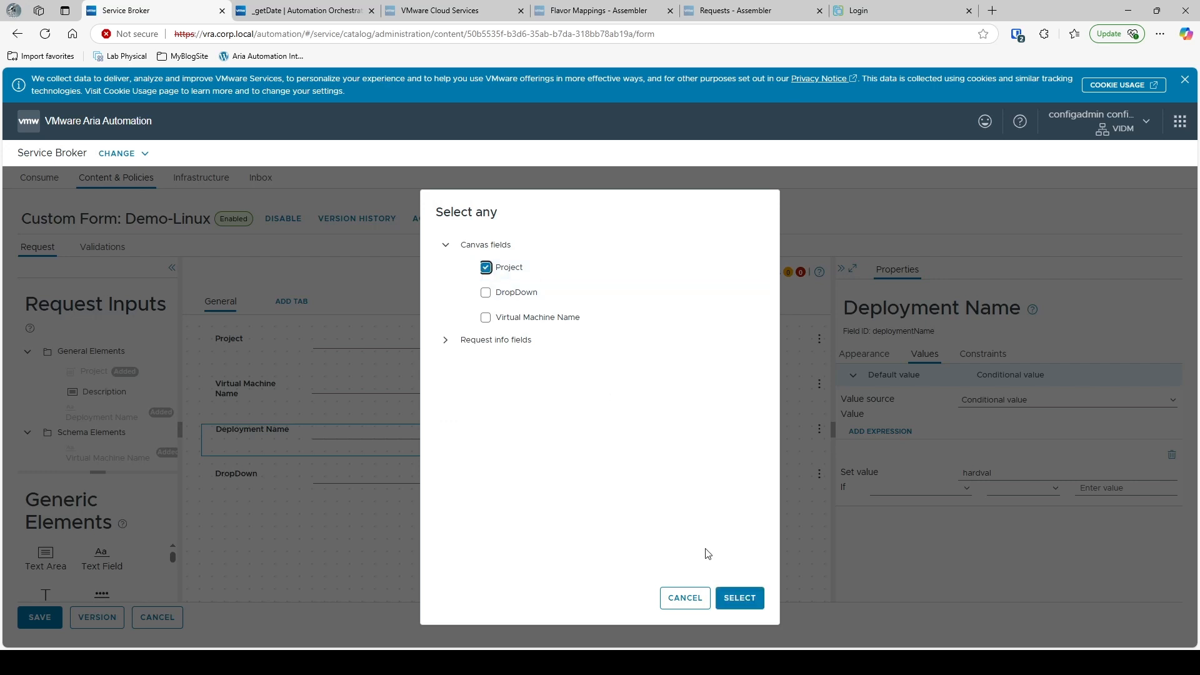
{"action": "left_click", "coordinate": [729, 602]}
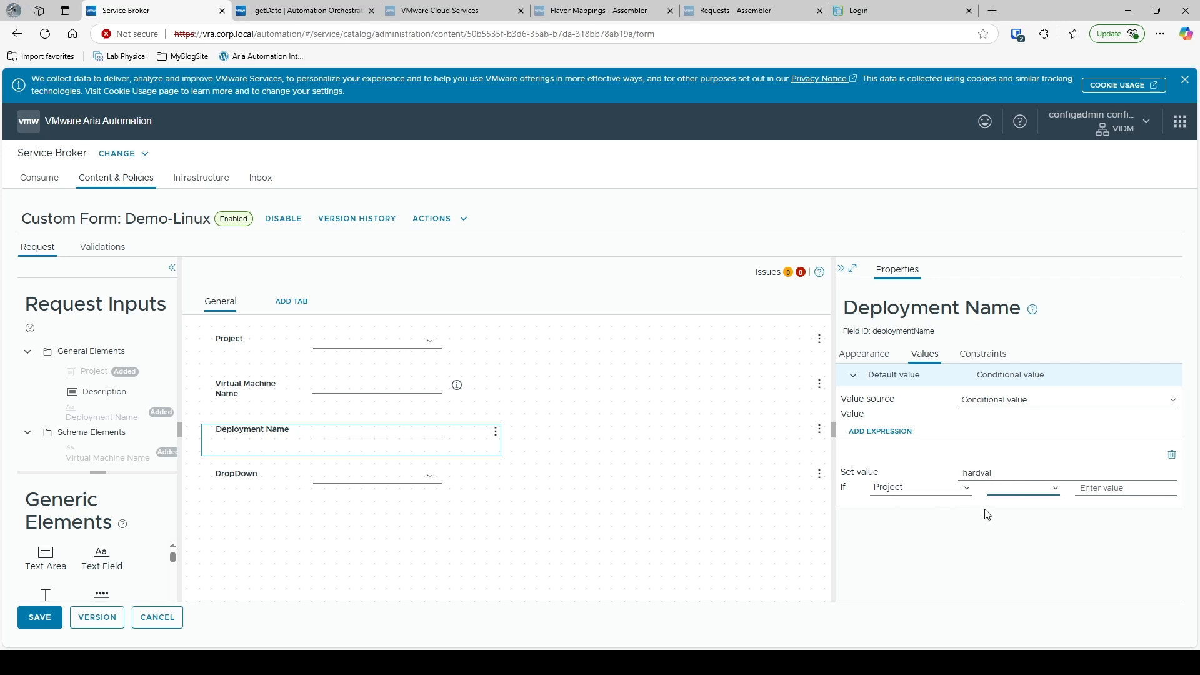
{"action": "left_click", "coordinate": [1110, 490]}
{"action": "left_click", "coordinate": [994, 472]}
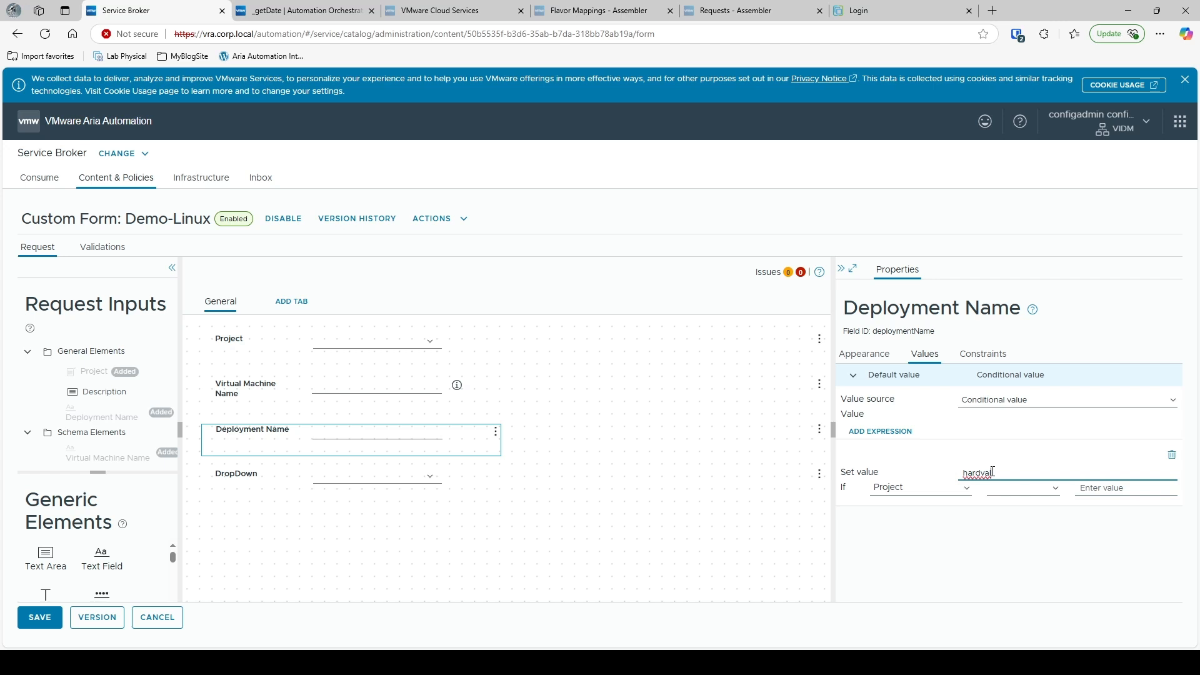
{"action": "left_click", "coordinate": [1173, 456]}
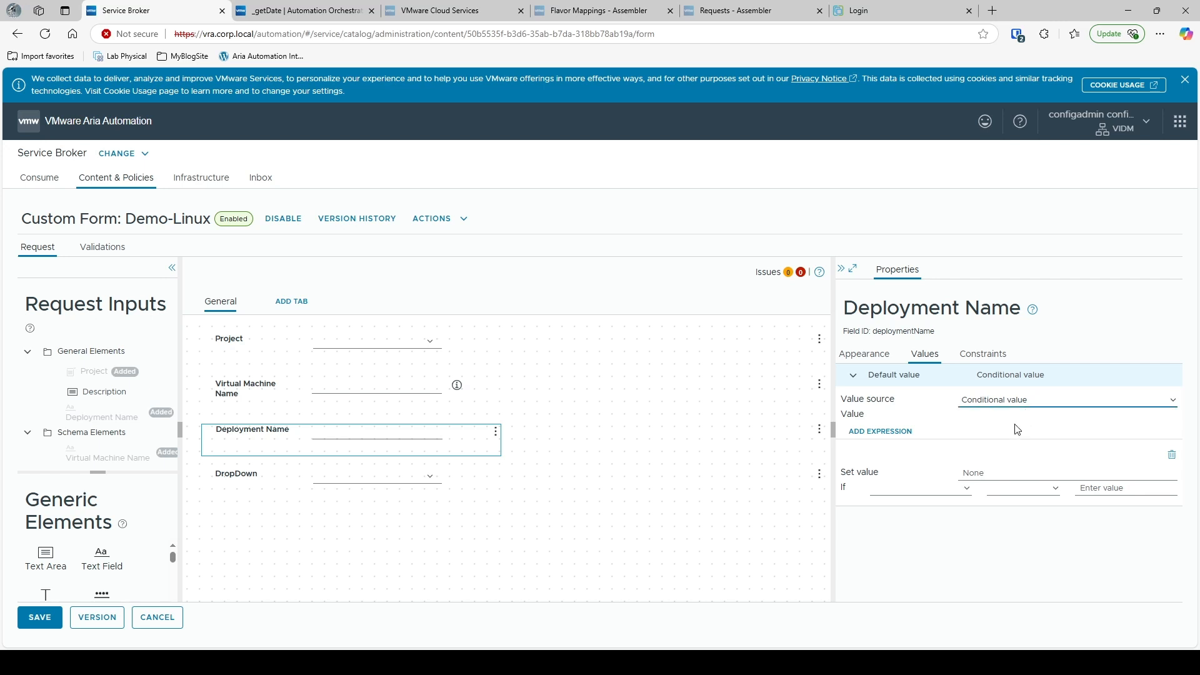
Switch the Deployment Name default value source to Bind field and bind it to the Virtual Machine Name canvas field.
{"action": "left_click", "coordinate": [990, 463]}
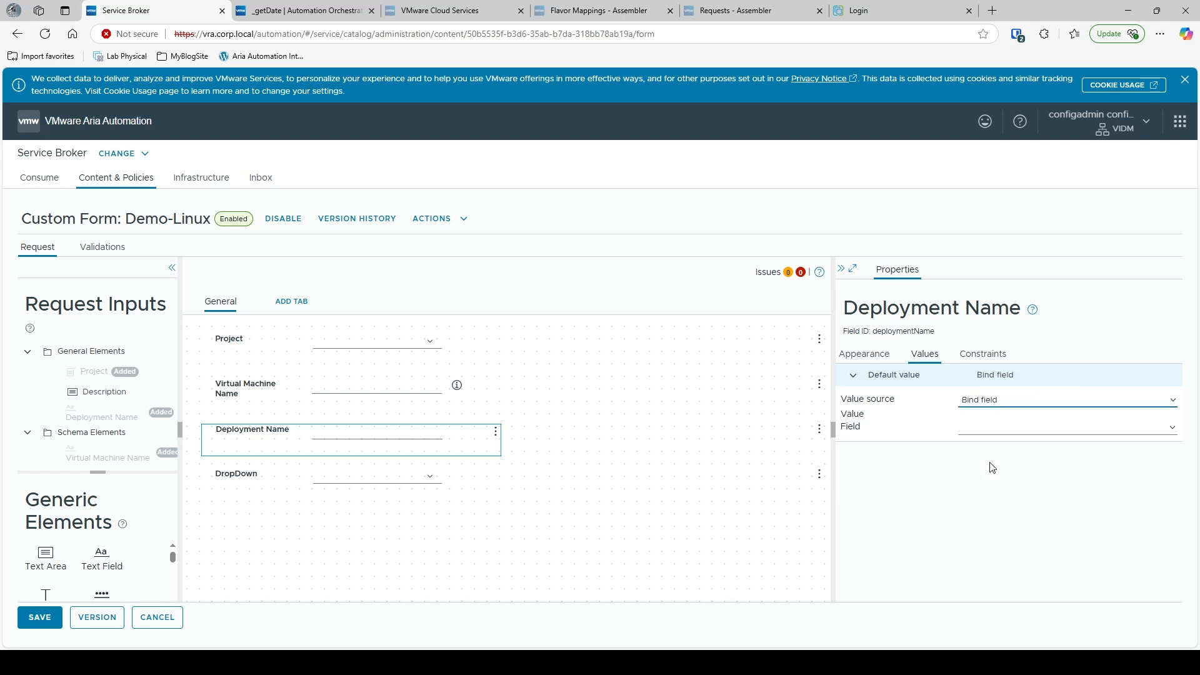
{"action": "left_click", "coordinate": [990, 431]}
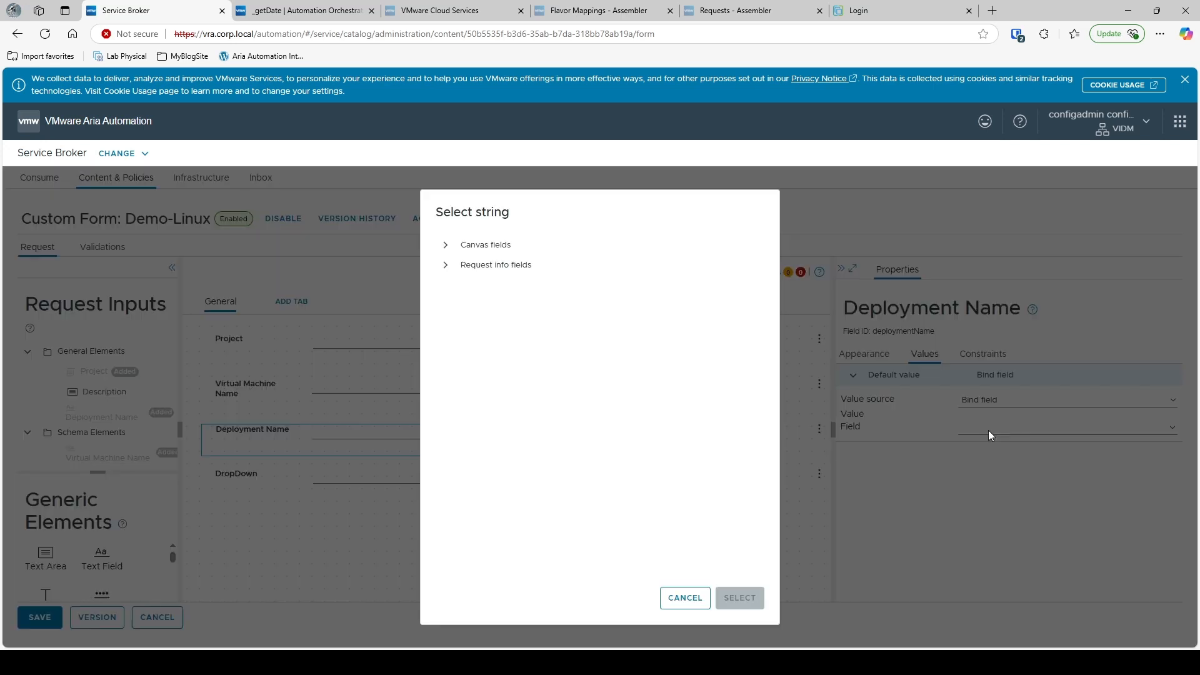
{"action": "left_click", "coordinate": [447, 245]}
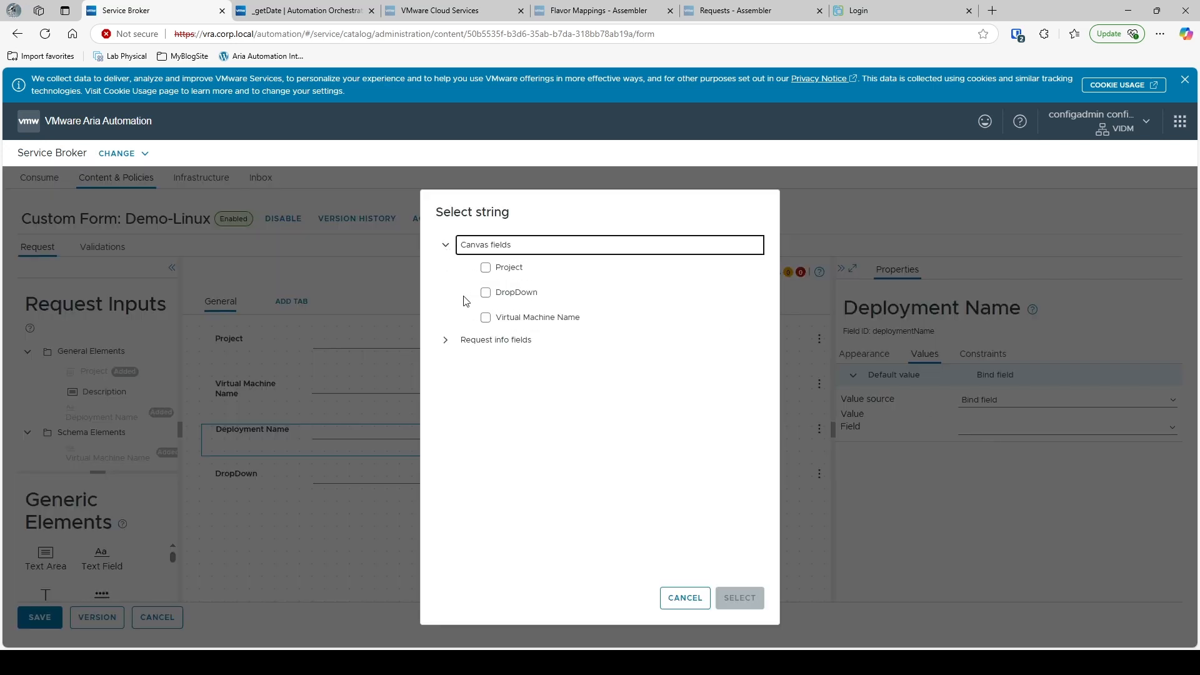
{"action": "left_click", "coordinate": [486, 317]}
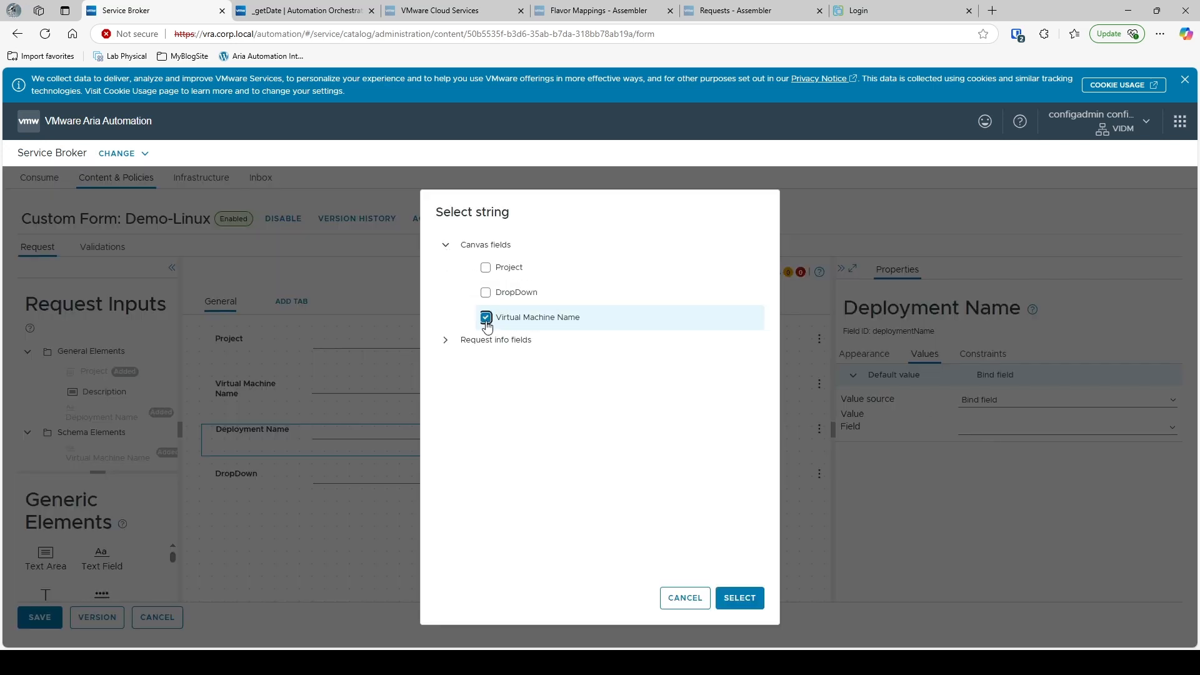
{"action": "left_click", "coordinate": [741, 599]}
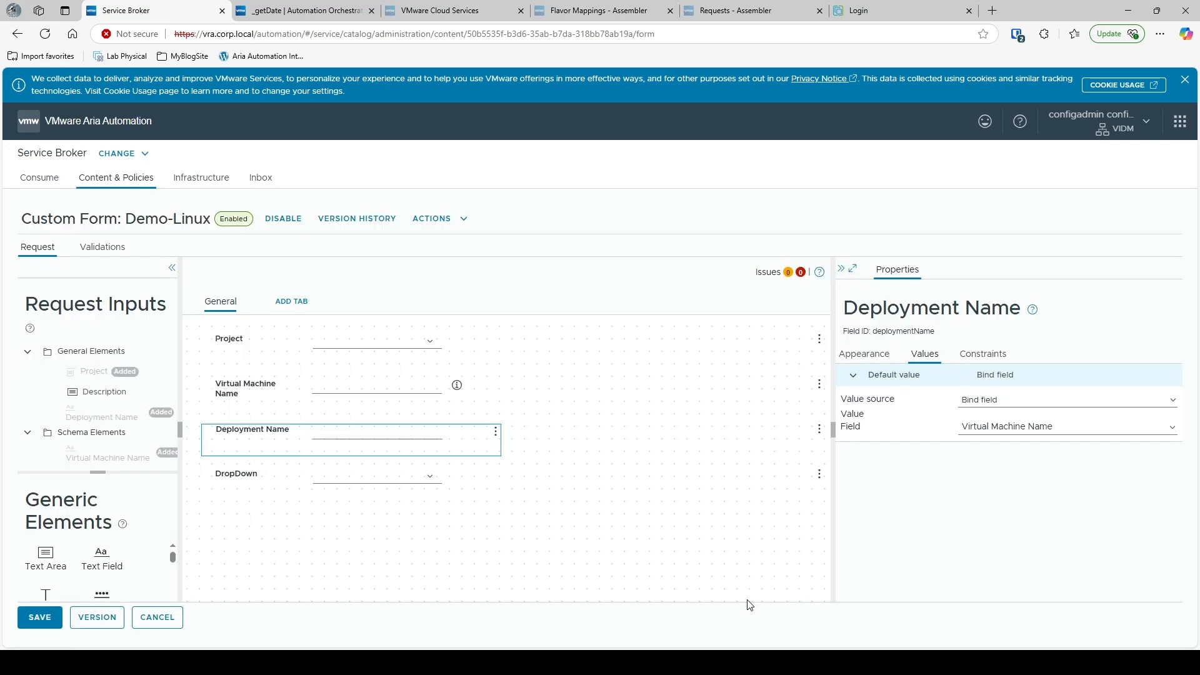
Remove the DropDown field from the form and add a Text Field between Virtual Machine Name and Deployment Name.
{"action": "left_click", "coordinate": [820, 475]}
{"action": "left_click", "coordinate": [787, 487]}
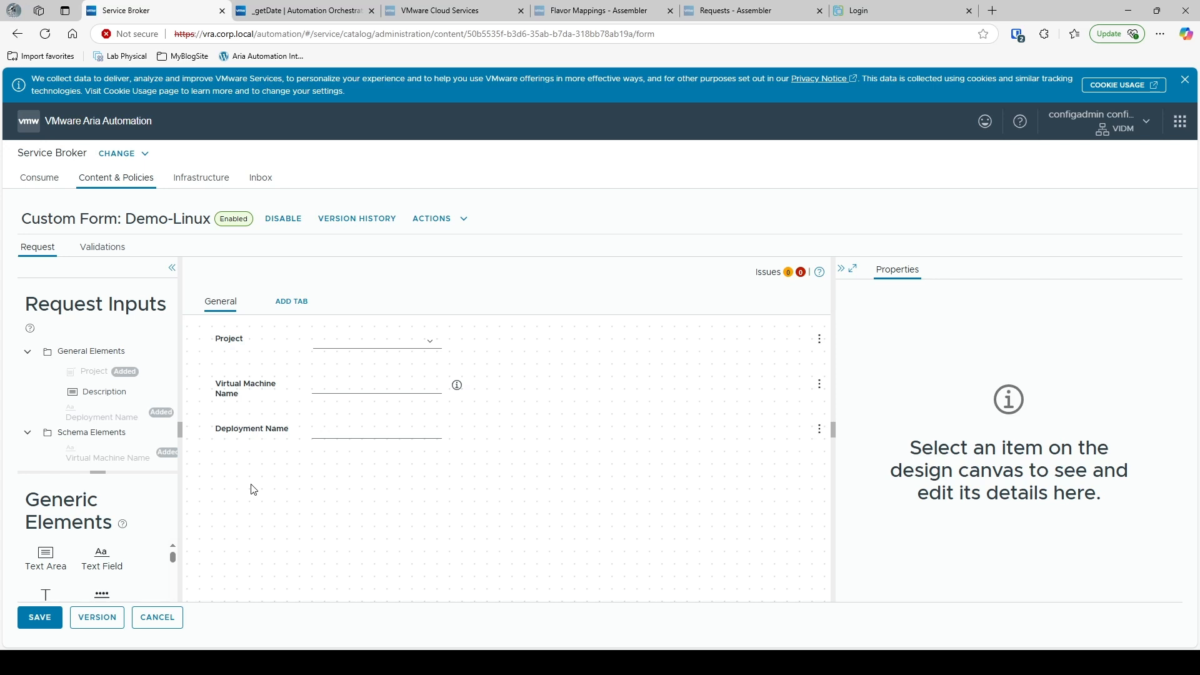
{"action": "left_click", "coordinate": [286, 435]}
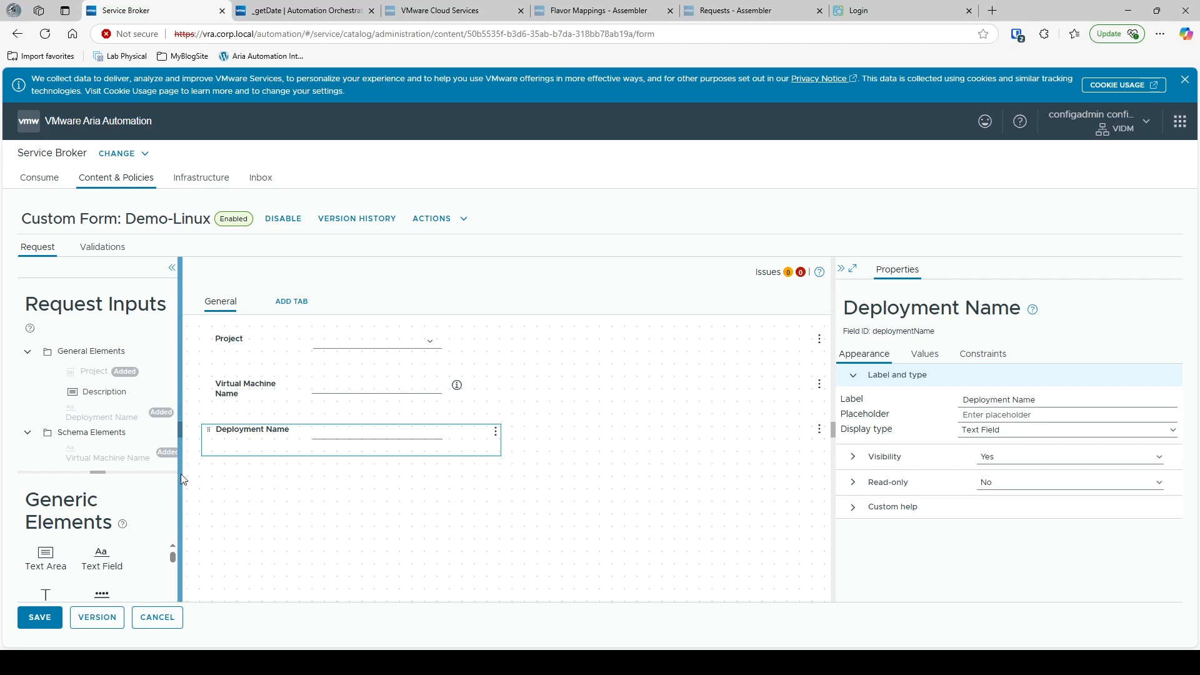
{"action": "left_click_drag", "start_coordinate": [181, 431], "coordinate": [245, 431]}
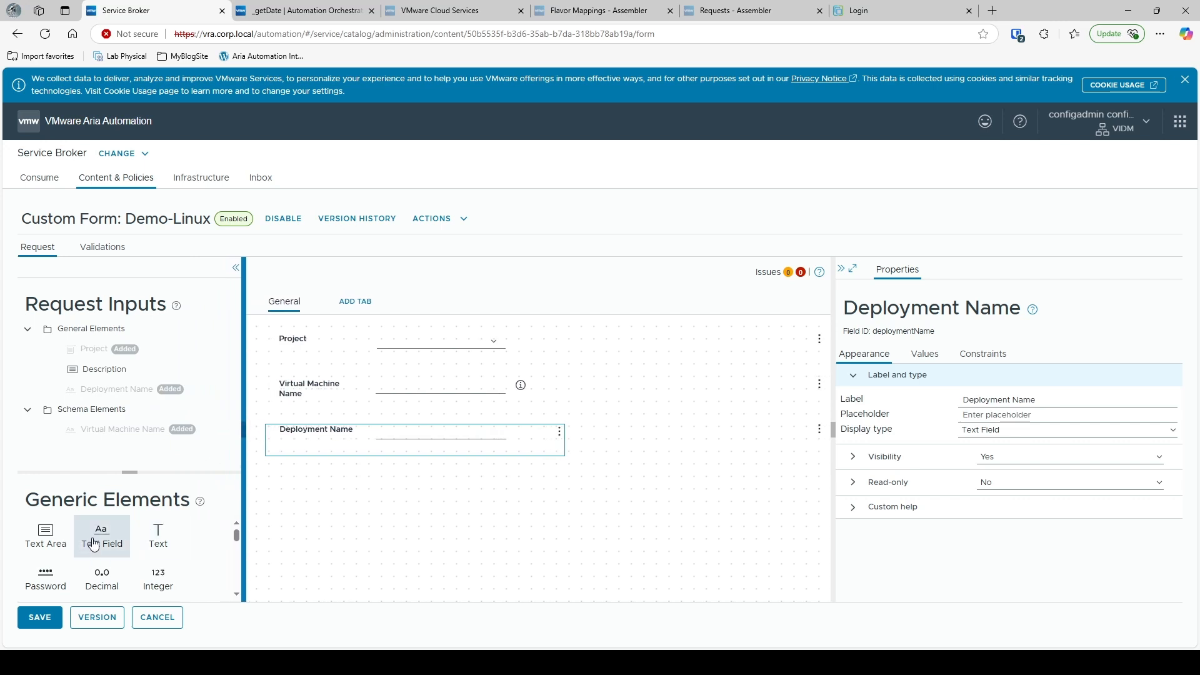
{"action": "left_click_drag", "start_coordinate": [97, 543], "coordinate": [290, 419]}
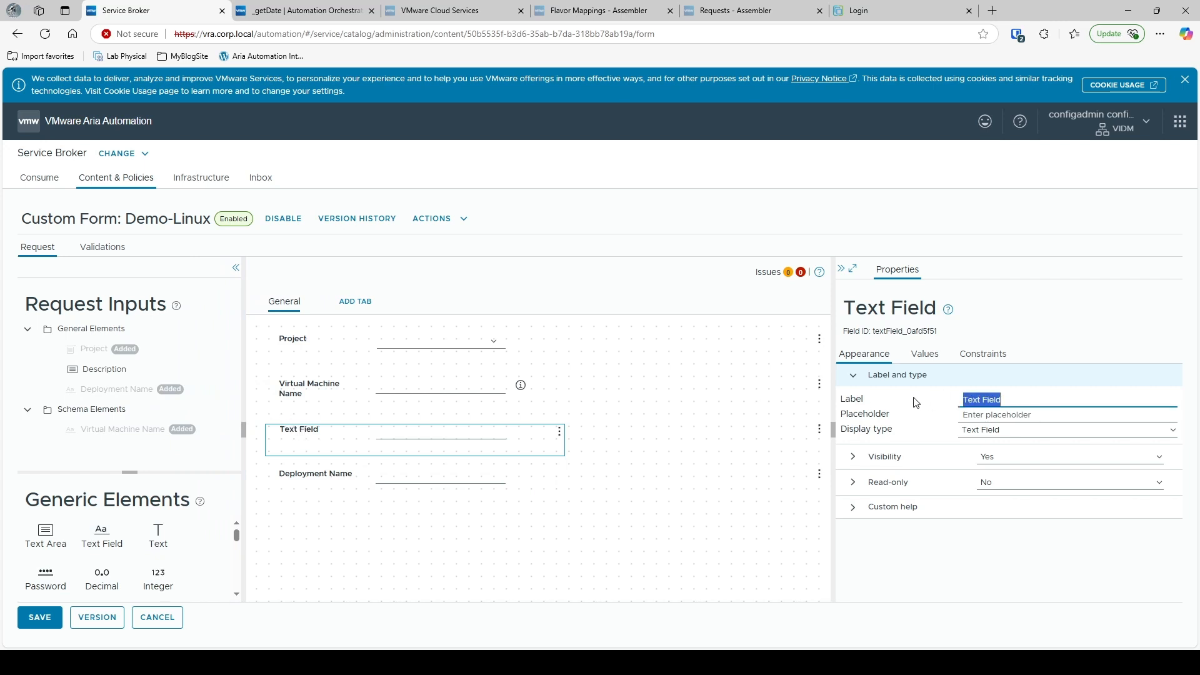
Label the new text field Current Date and set its default value source to External source.
{"action": "type", "text": "Cu"}
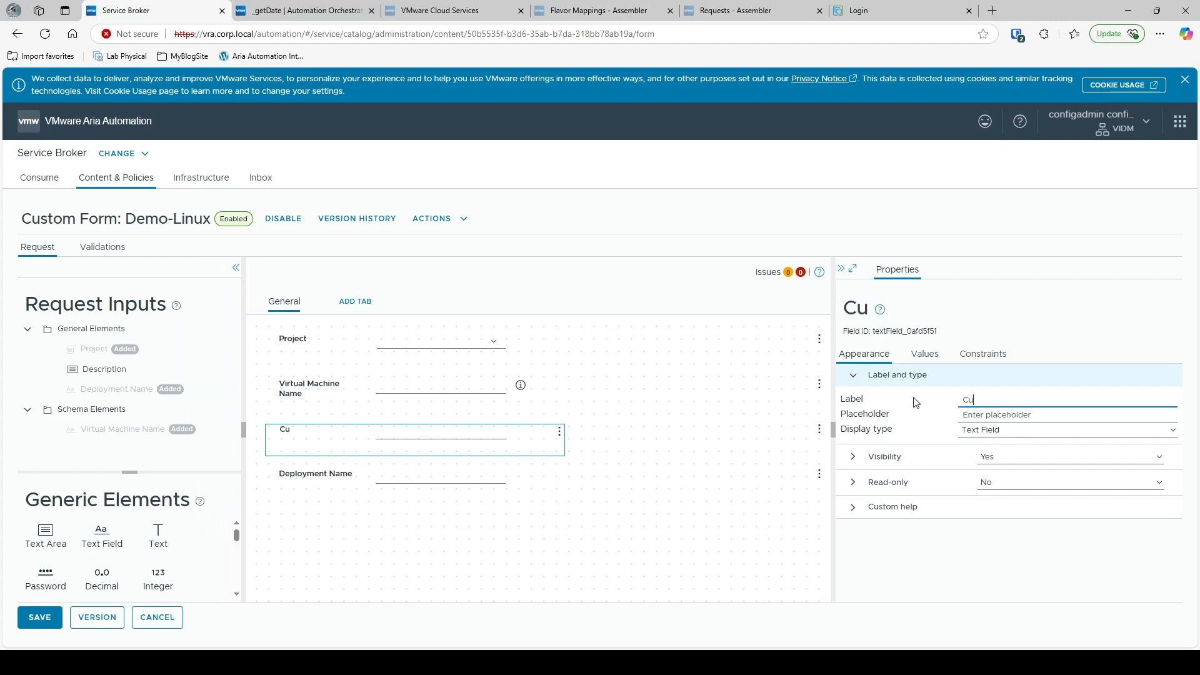
{"action": "type", "text": "rrent Date"}
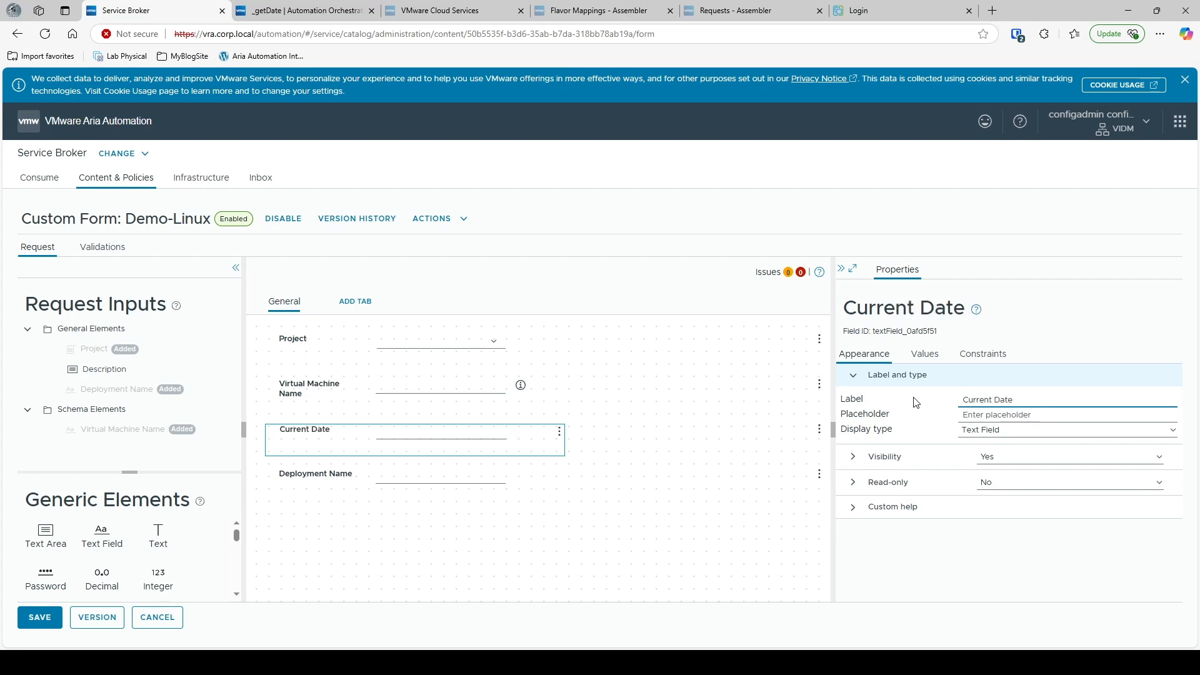
{"action": "left_click", "coordinate": [924, 353]}
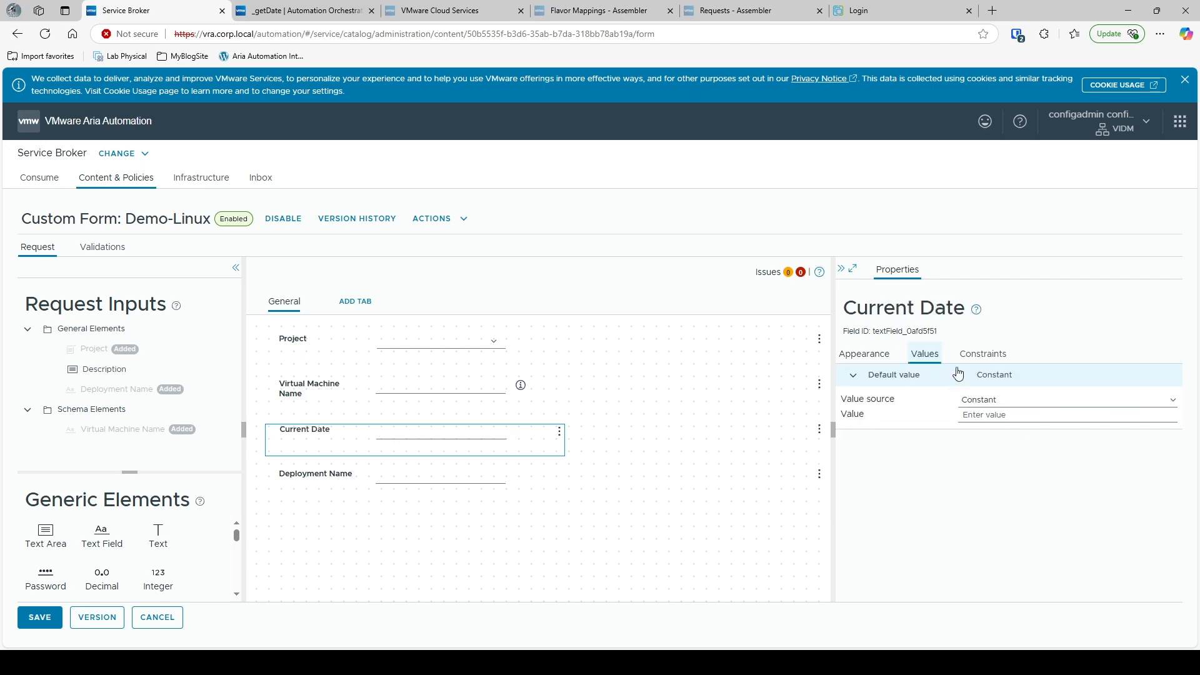
{"action": "left_click", "coordinate": [998, 402]}
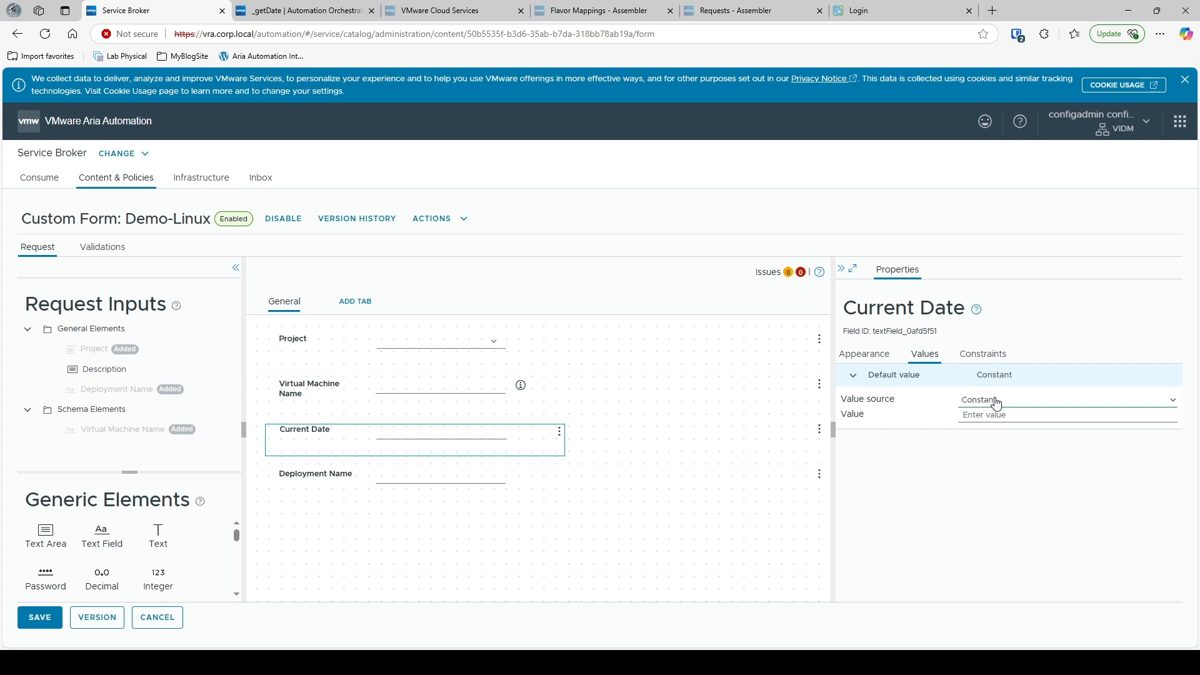
{"action": "left_click", "coordinate": [992, 452]}
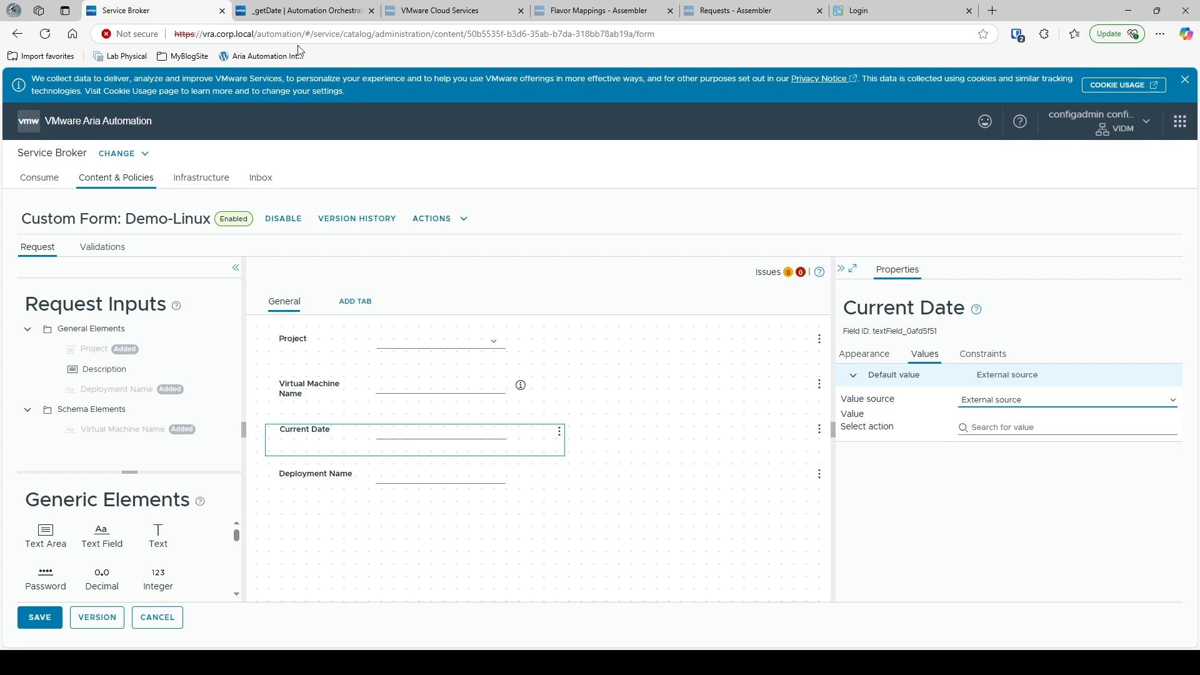
Switch to Automation Orchestrator and examine the _getDate script, focusing on its vmName condition and return statement.
{"action": "left_click", "coordinate": [283, 14]}
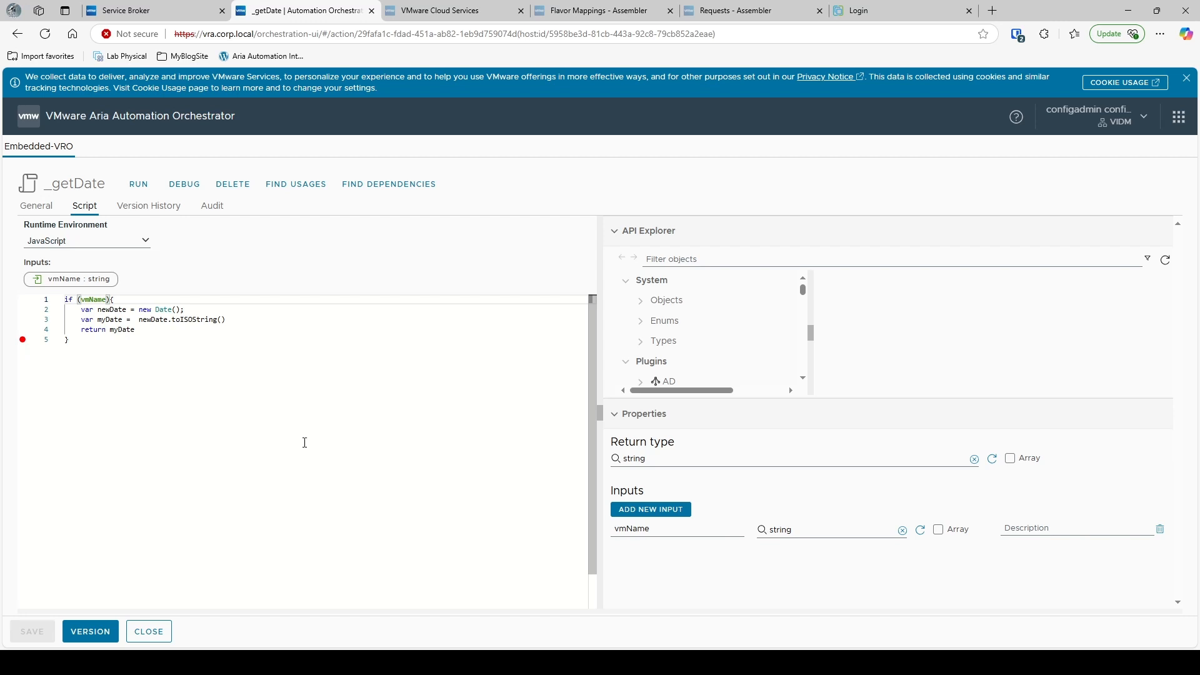
{"action": "double_click", "coordinate": [95, 300]}
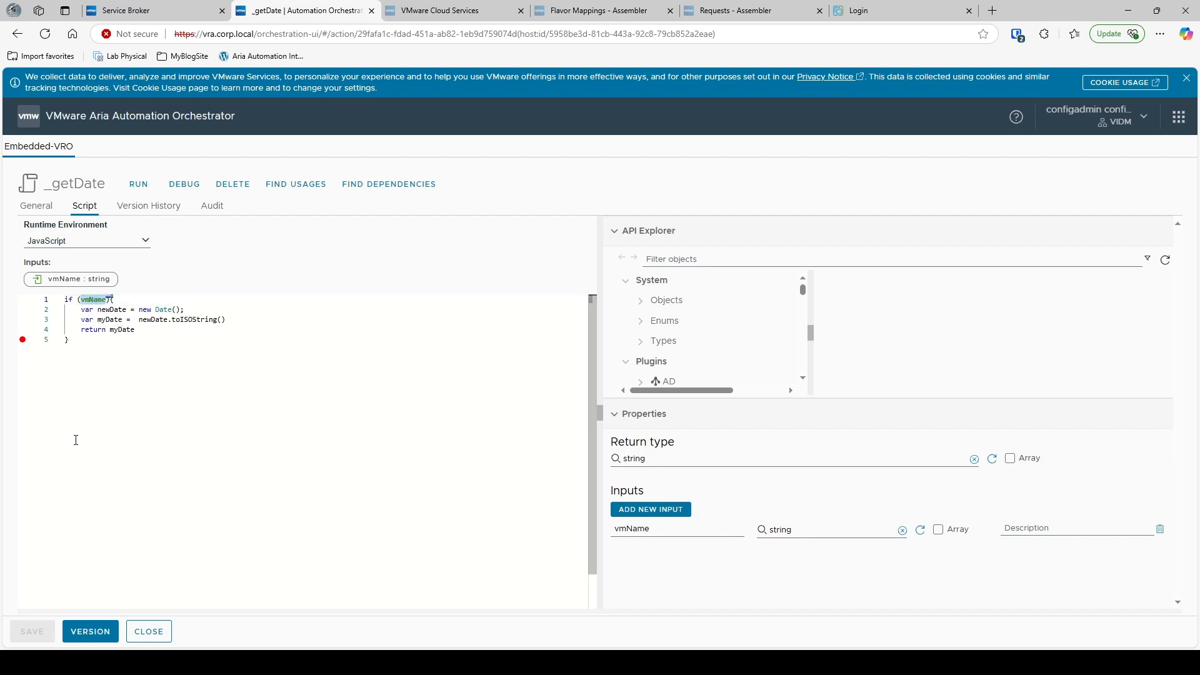
{"action": "left_click", "coordinate": [196, 401]}
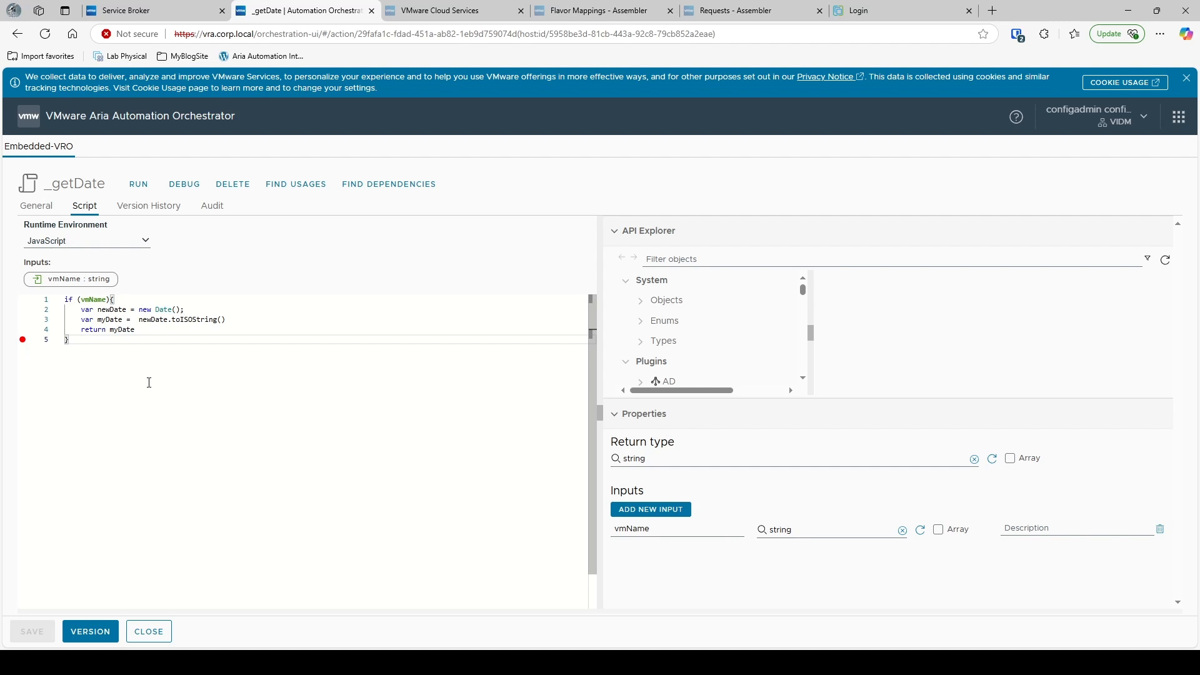
{"action": "mouse_move", "coordinate": [97, 301]}
{"action": "mouse_move", "coordinate": [133, 329]}
{"action": "double_click", "coordinate": [94, 300]}
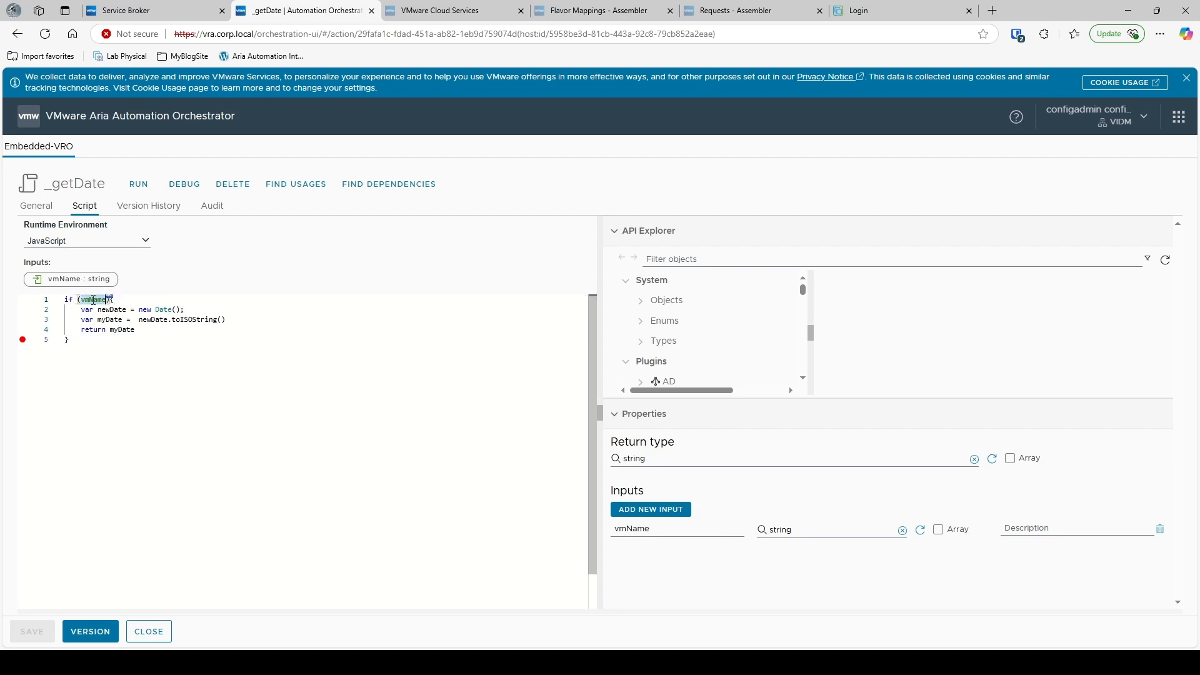
{"action": "left_click", "coordinate": [137, 301]}
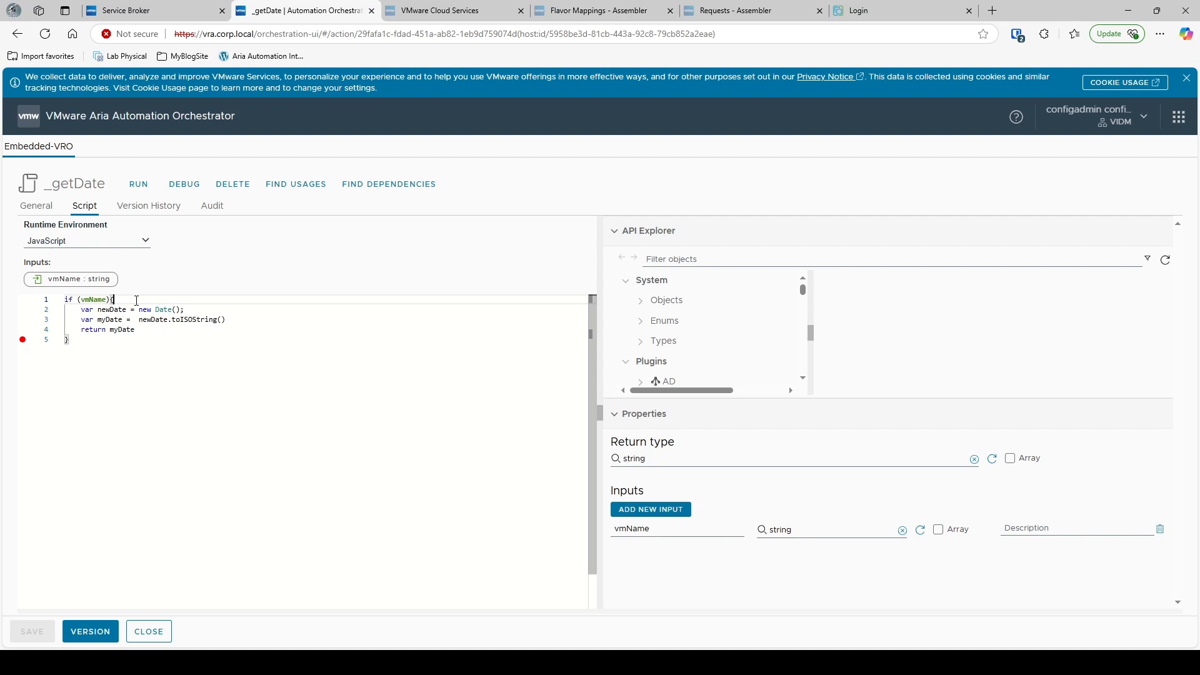
{"action": "double_click", "coordinate": [87, 298]}
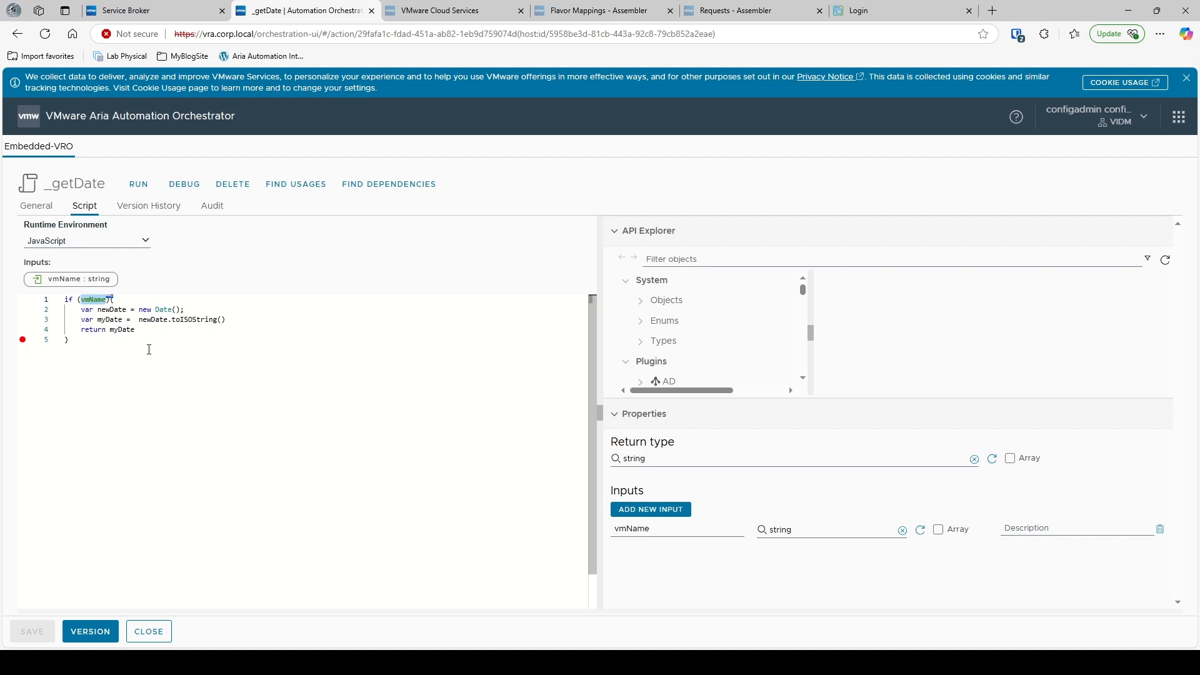
{"action": "left_click", "coordinate": [148, 330]}
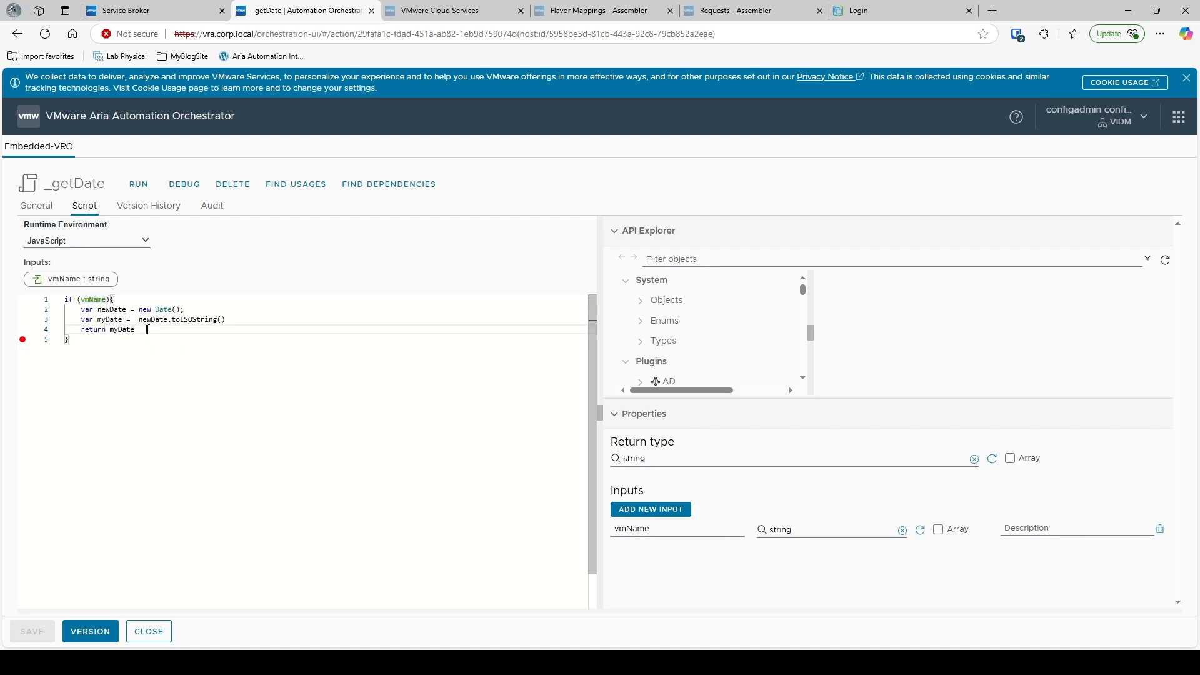
{"action": "left_click", "coordinate": [98, 301]}
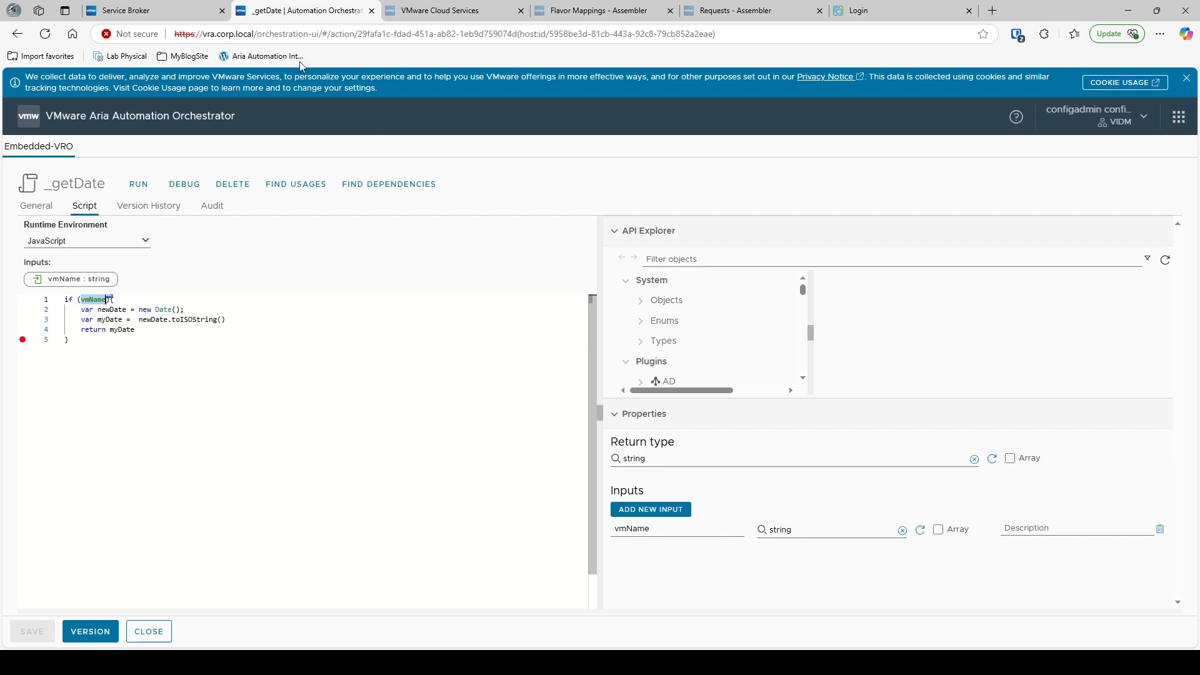
Return to Service Broker and set the Deployment Name default value source to Computed value with the Concatenate operator.
{"action": "left_click", "coordinate": [128, 12]}
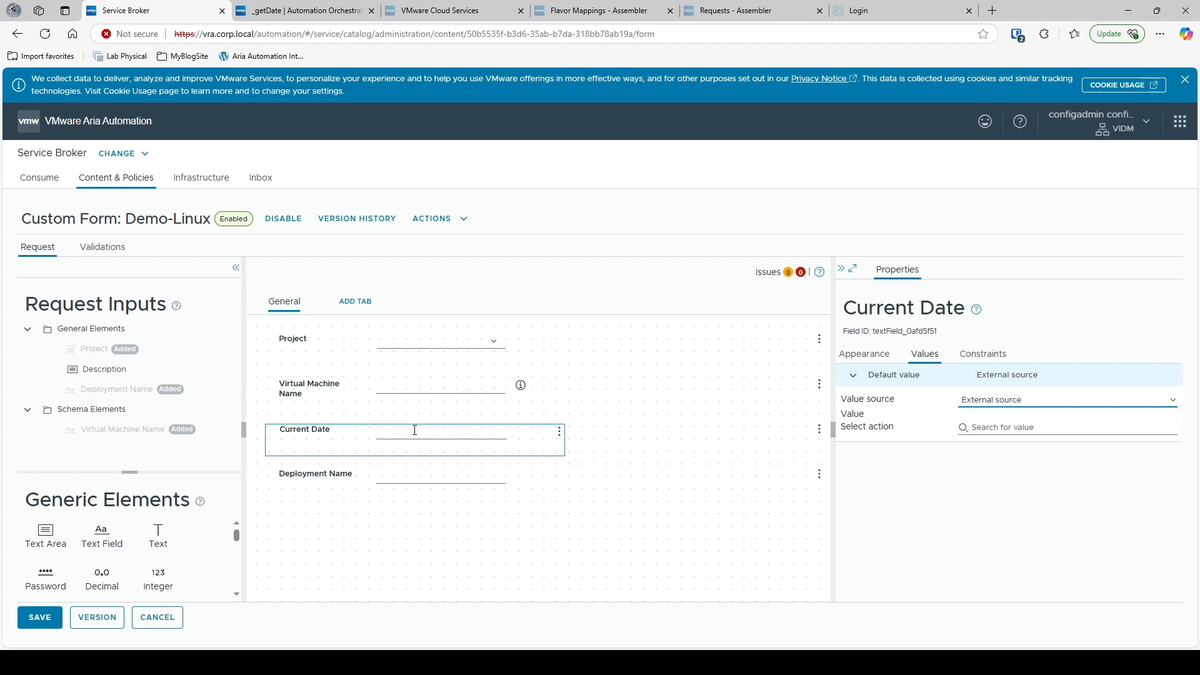
{"action": "left_click", "coordinate": [349, 478]}
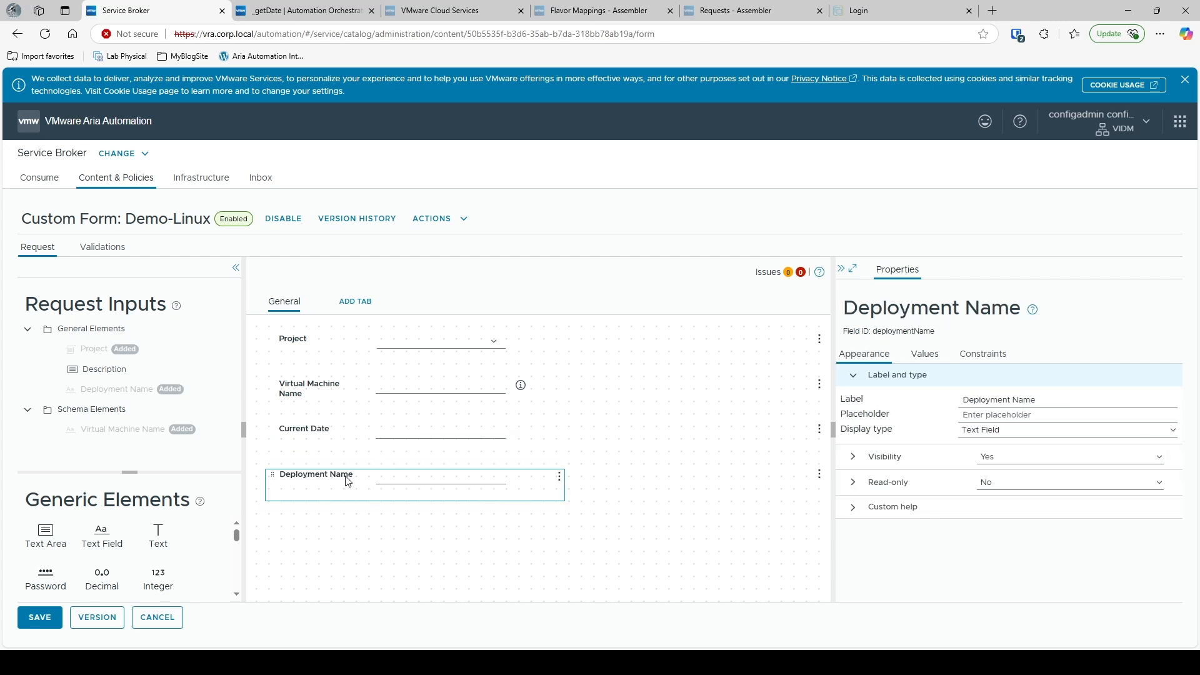
{"action": "left_click", "coordinate": [924, 354]}
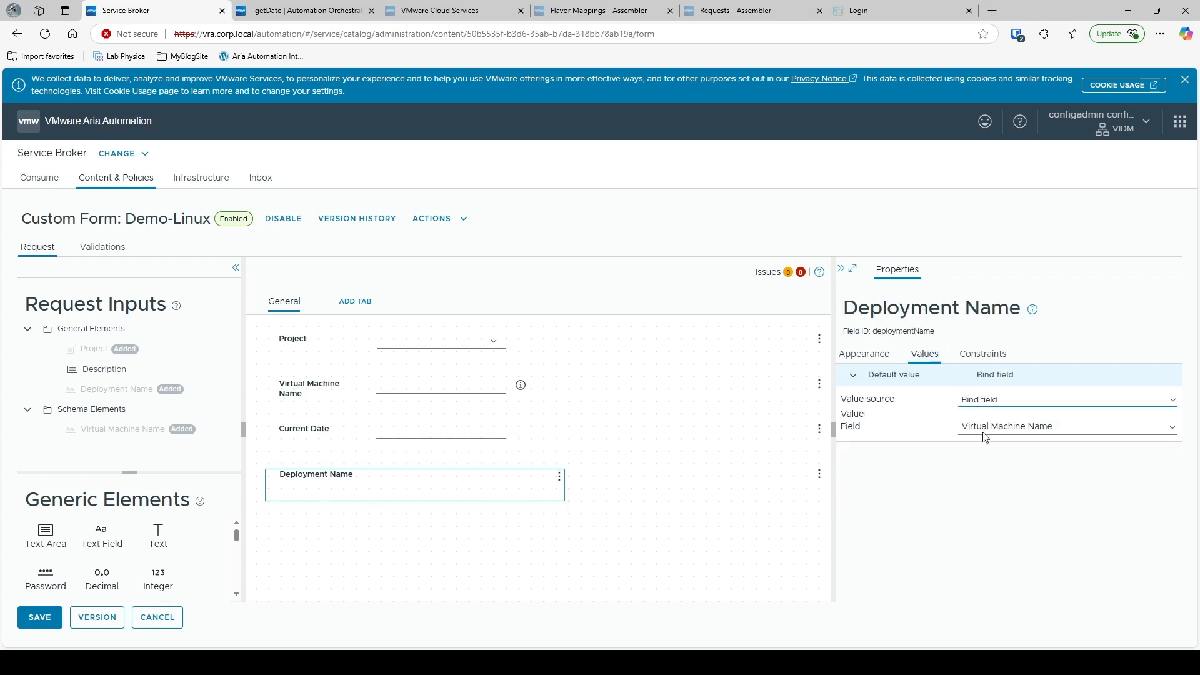
{"action": "left_click", "coordinate": [988, 485]}
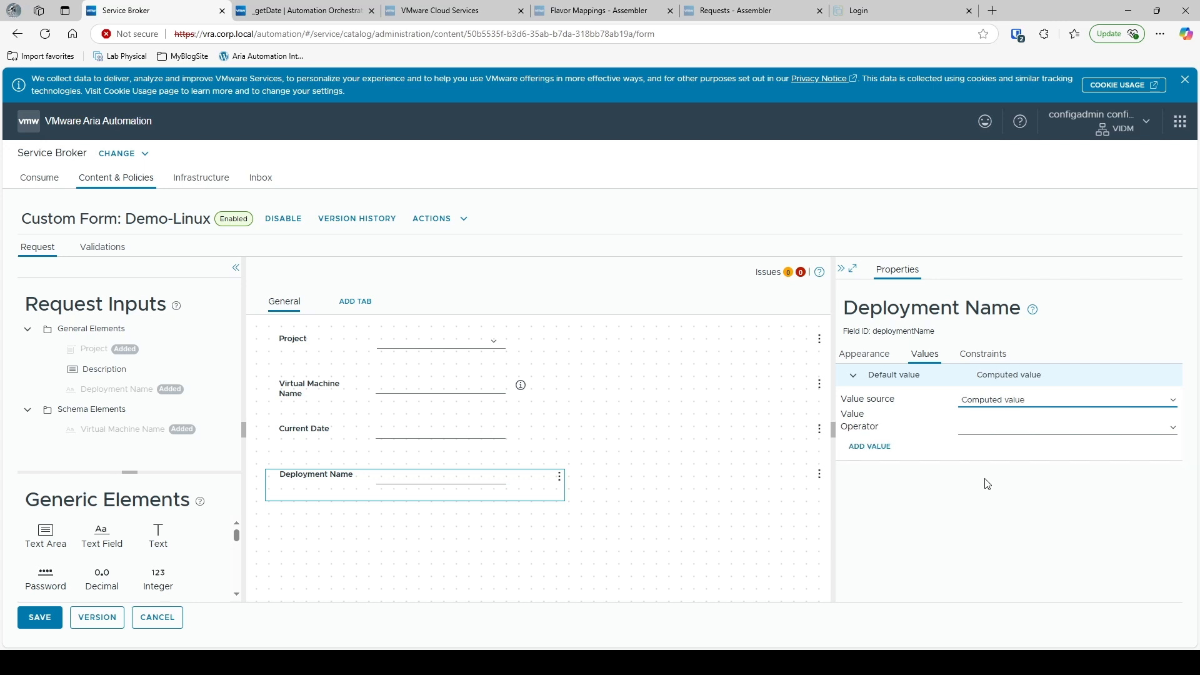
{"action": "left_click", "coordinate": [981, 431]}
{"action": "left_click", "coordinate": [983, 438]}
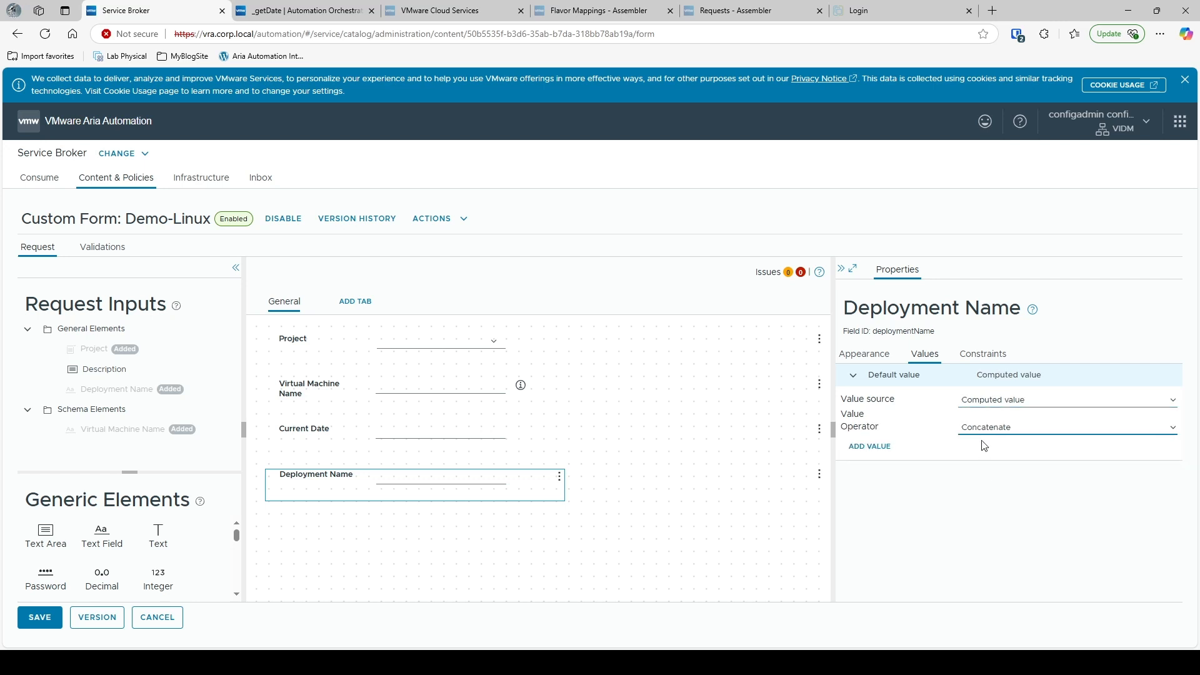
Add the Virtual Machine Name canvas field as the first value of the Deployment Name concatenation.
{"action": "left_click", "coordinate": [875, 447]}
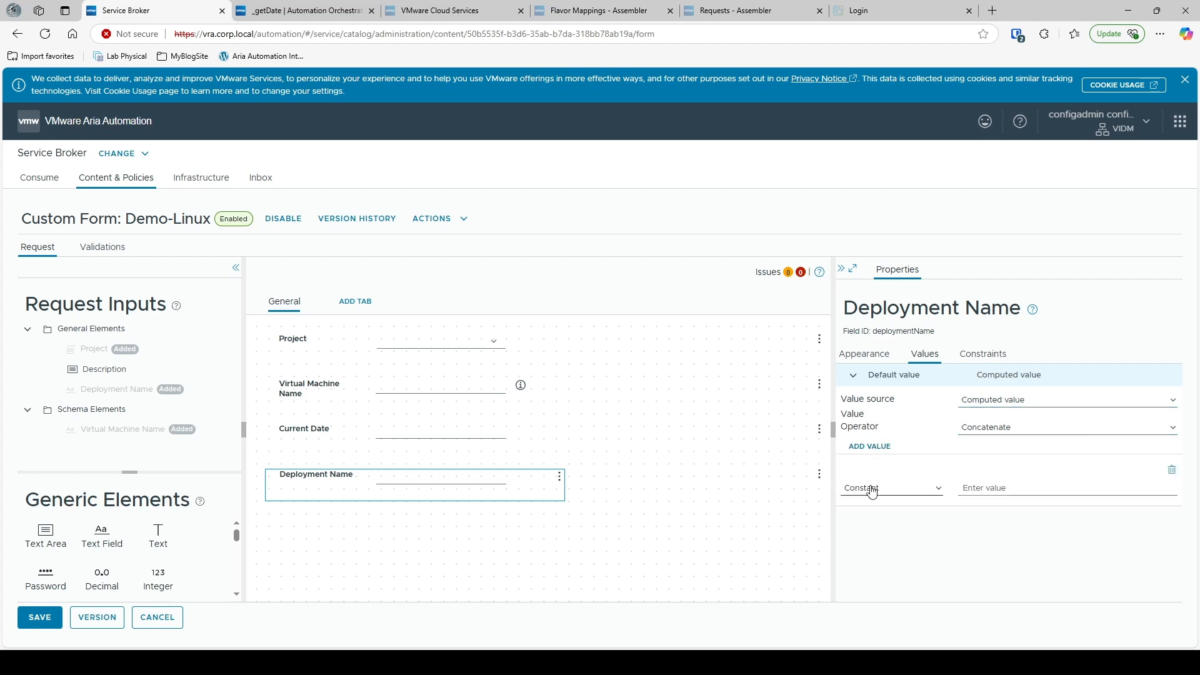
{"action": "left_click", "coordinate": [905, 497]}
{"action": "left_click", "coordinate": [889, 525]}
{"action": "left_click", "coordinate": [975, 493]}
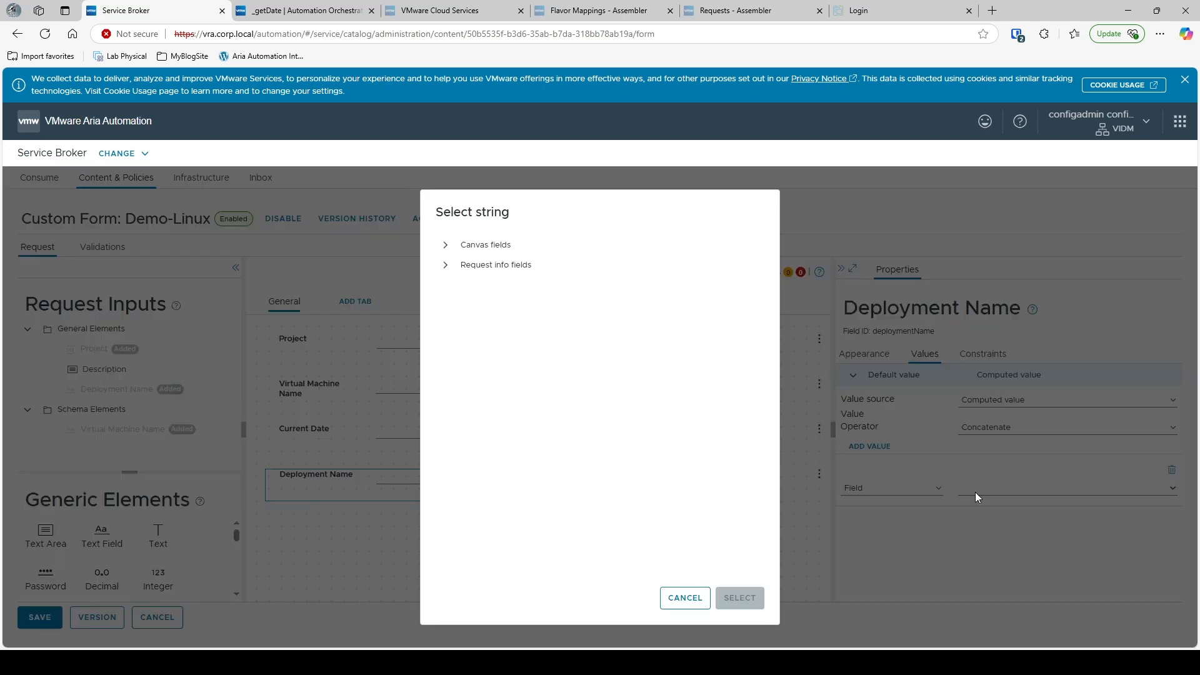
{"action": "left_click", "coordinate": [445, 245]}
{"action": "left_click", "coordinate": [485, 294]}
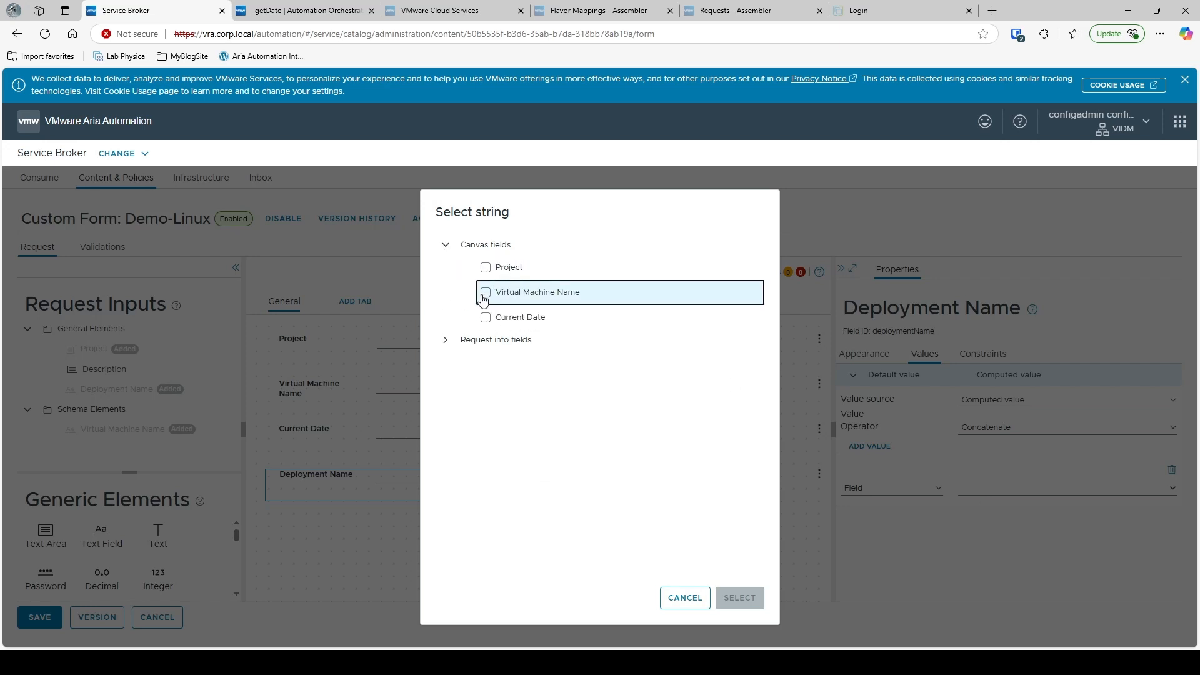
{"action": "left_click", "coordinate": [726, 597]}
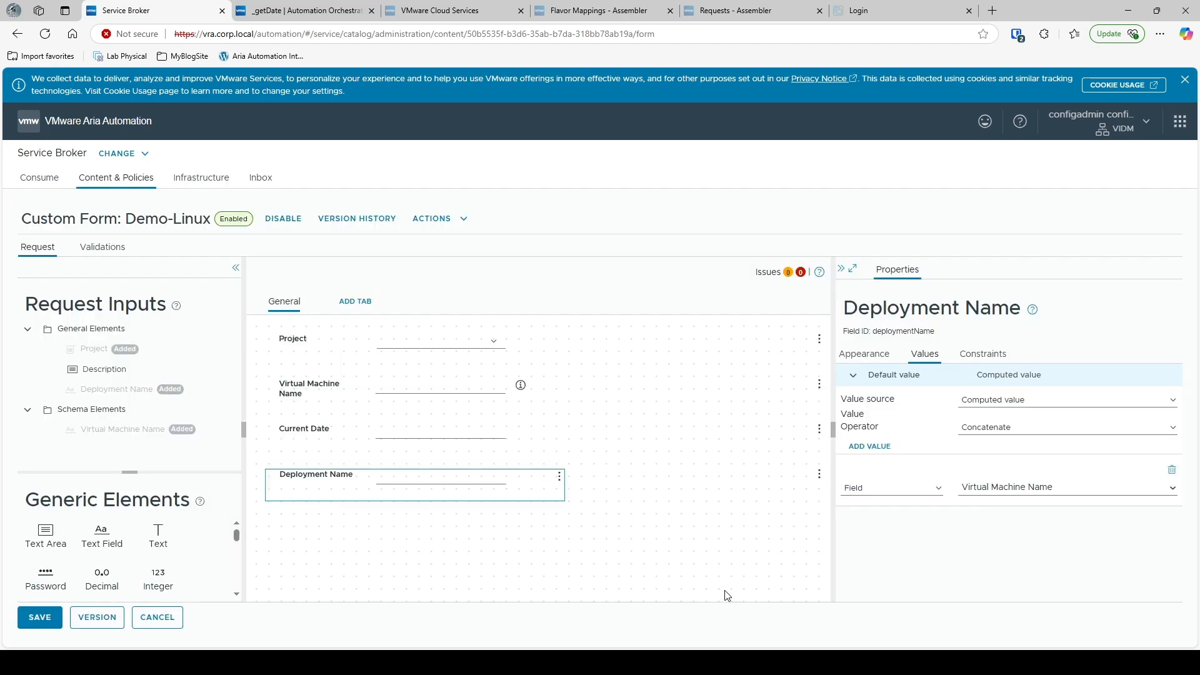
Add a constant hyphen as the second value of the Deployment Name concatenation.
{"action": "left_click", "coordinate": [880, 450]}
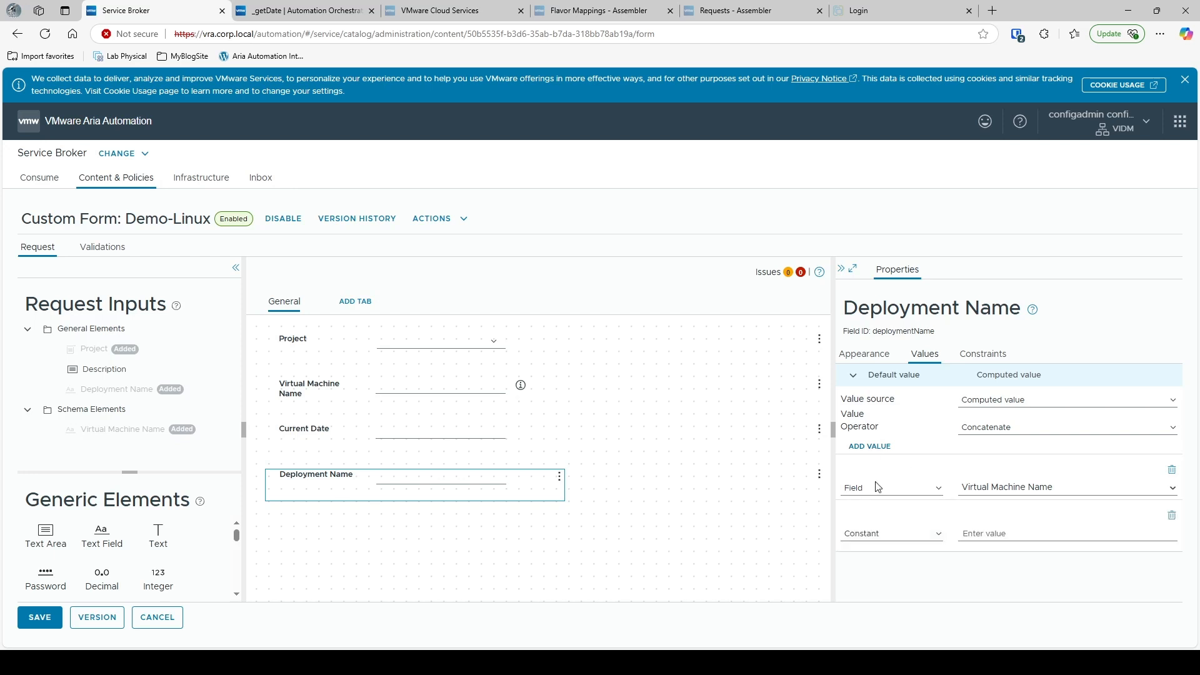
{"action": "left_click", "coordinate": [991, 535]}
{"action": "type", "text": "-"}
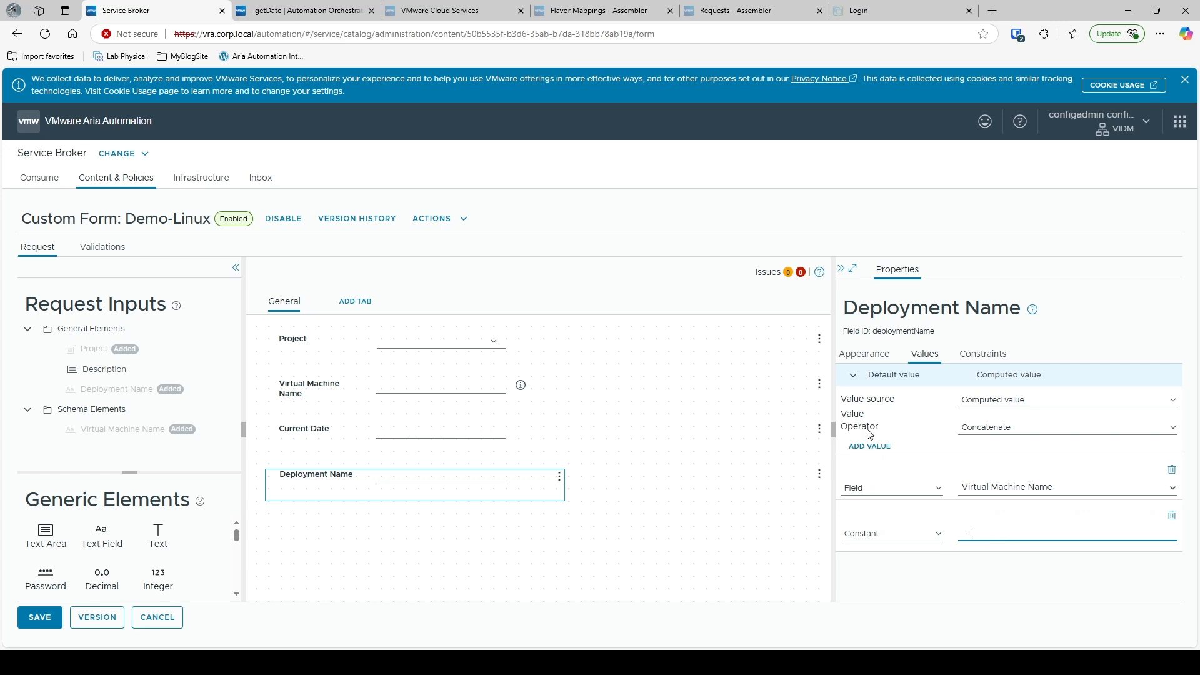
Add the Current Date canvas field as the third value of the Deployment Name concatenation.
{"action": "left_click", "coordinate": [870, 446]}
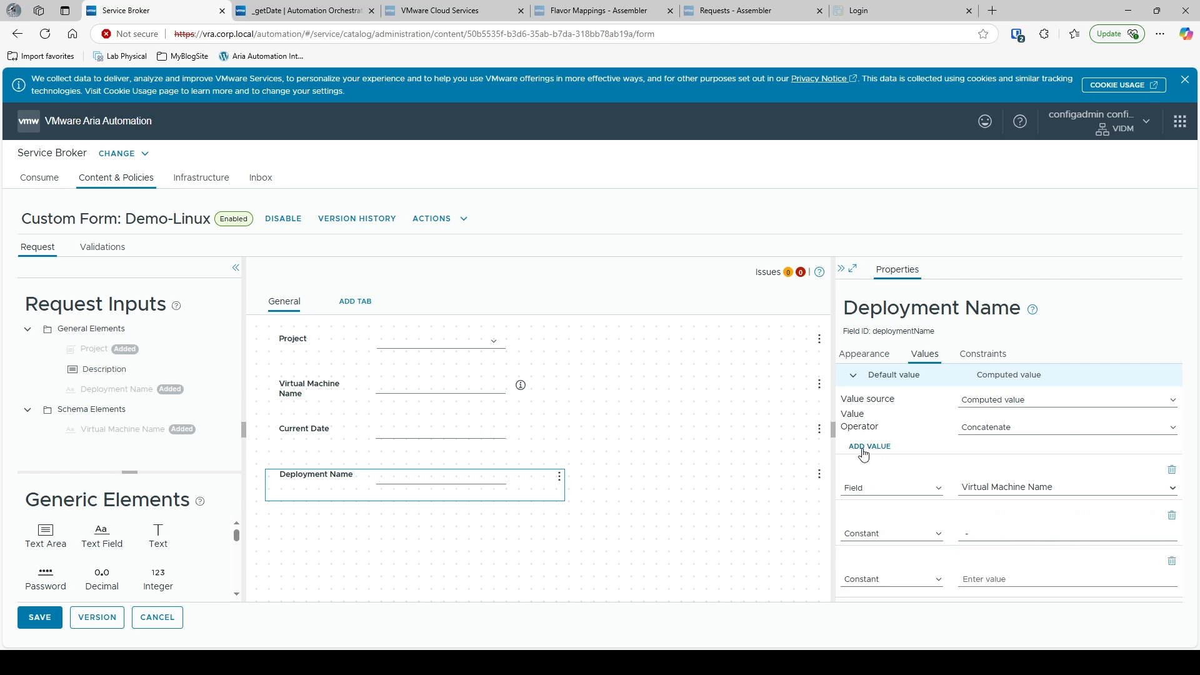
{"action": "left_click", "coordinate": [925, 579]}
{"action": "left_click", "coordinate": [895, 616]}
{"action": "left_click", "coordinate": [977, 579]}
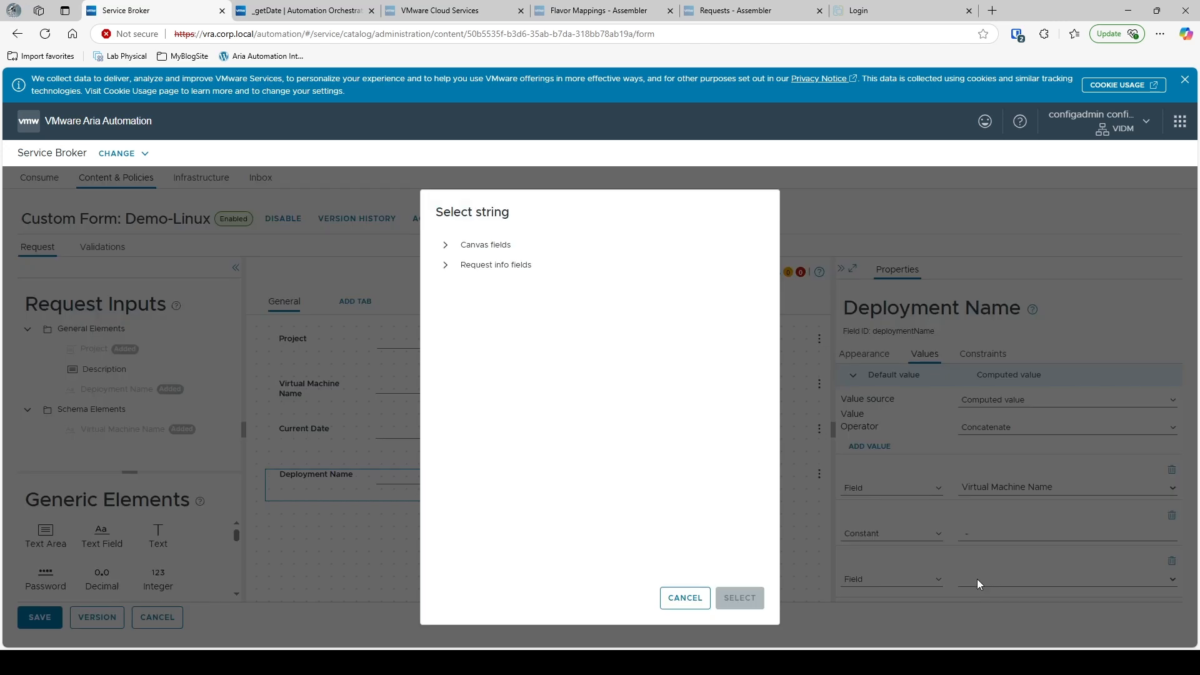
{"action": "left_click", "coordinate": [446, 245]}
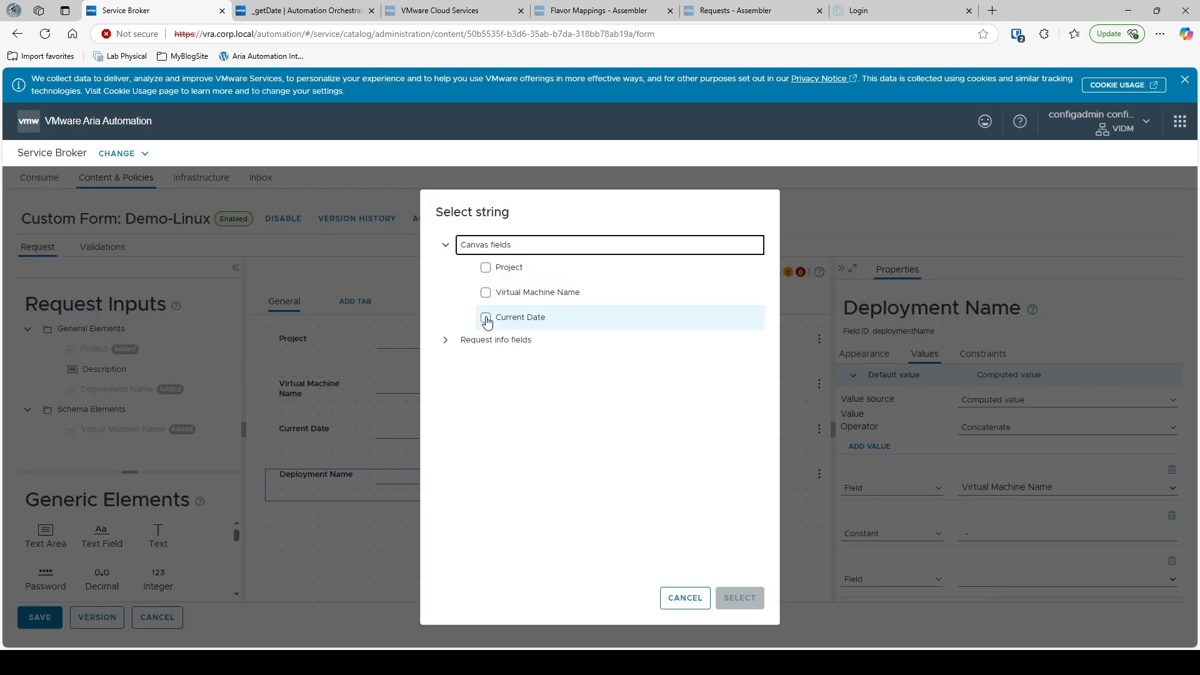
{"action": "left_click", "coordinate": [486, 318]}
{"action": "left_click", "coordinate": [733, 597]}
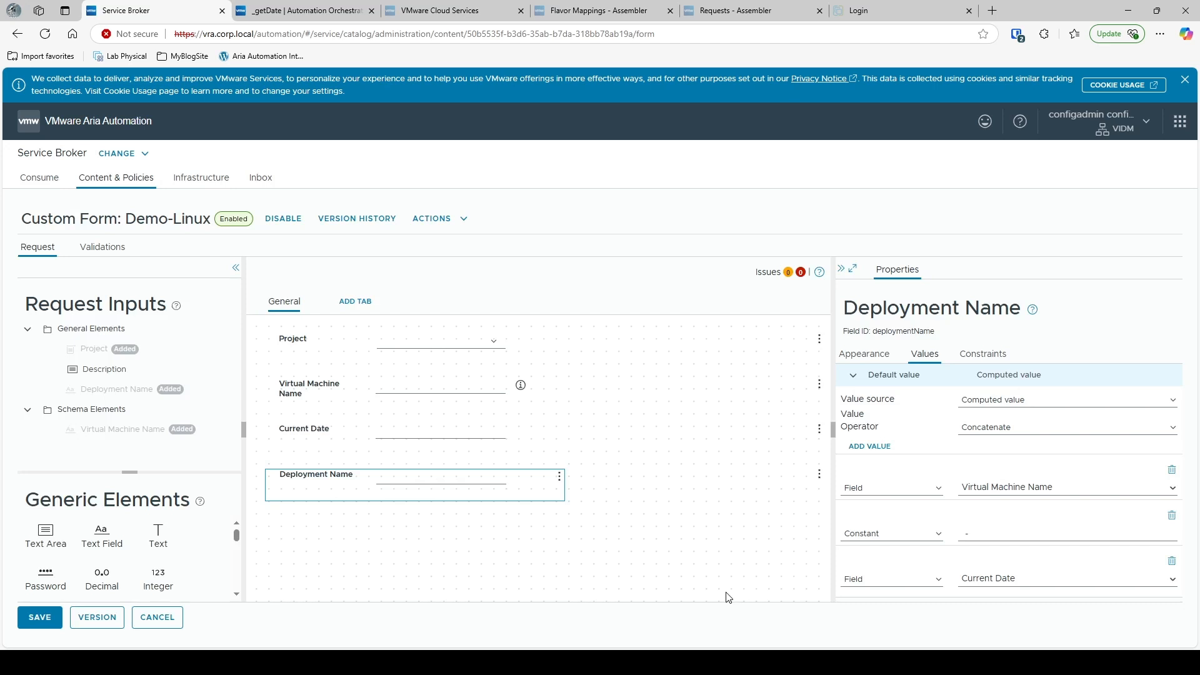
Set the Current Date default value source to External source and choose the _getDate action.
{"action": "left_click", "coordinate": [299, 442]}
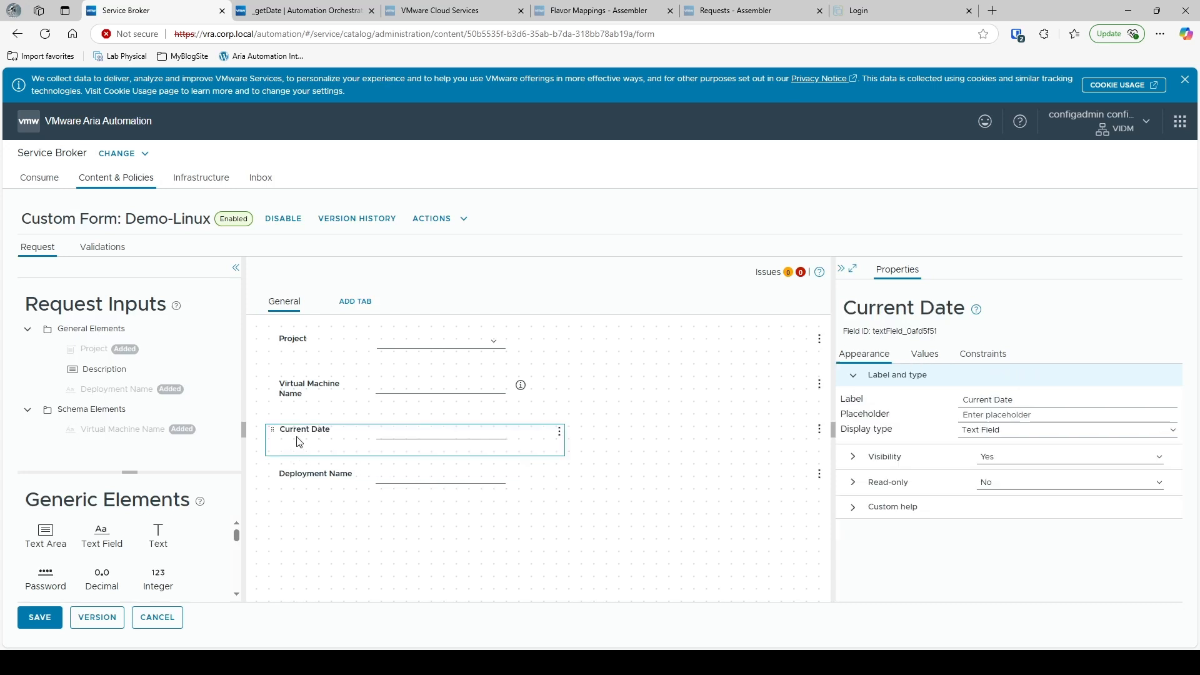
{"action": "left_click", "coordinate": [931, 357]}
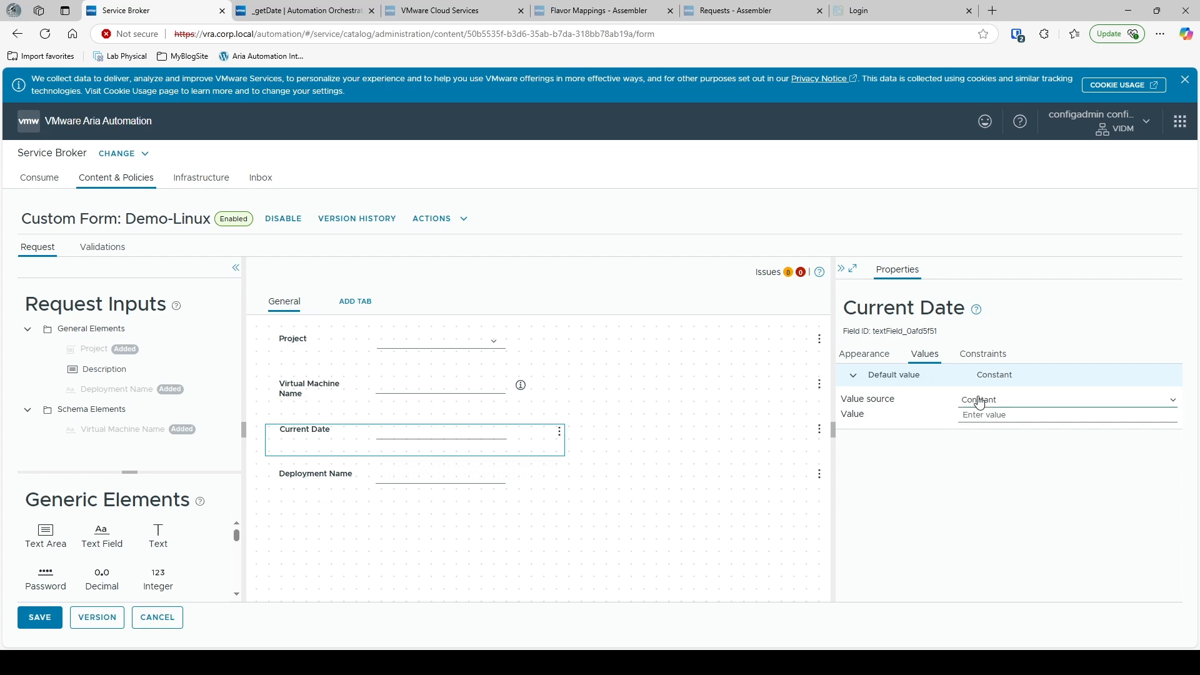
{"action": "key", "text": "Down"}
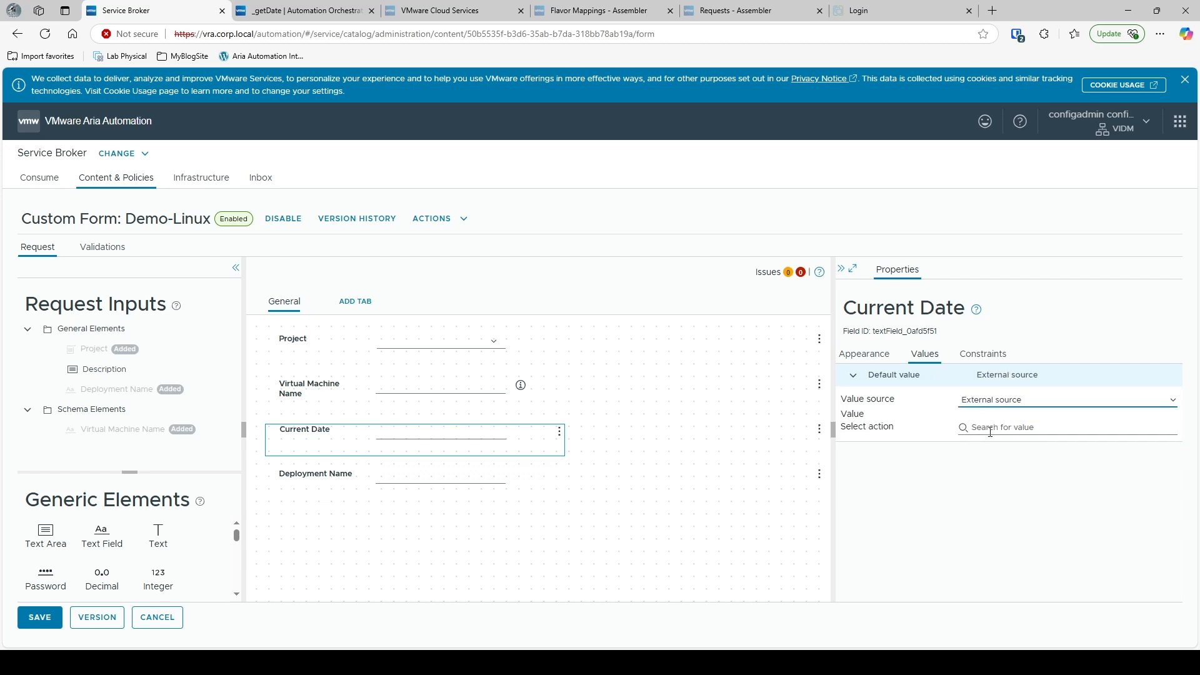
{"action": "left_click", "coordinate": [991, 428]}
{"action": "type", "text": "_get"}
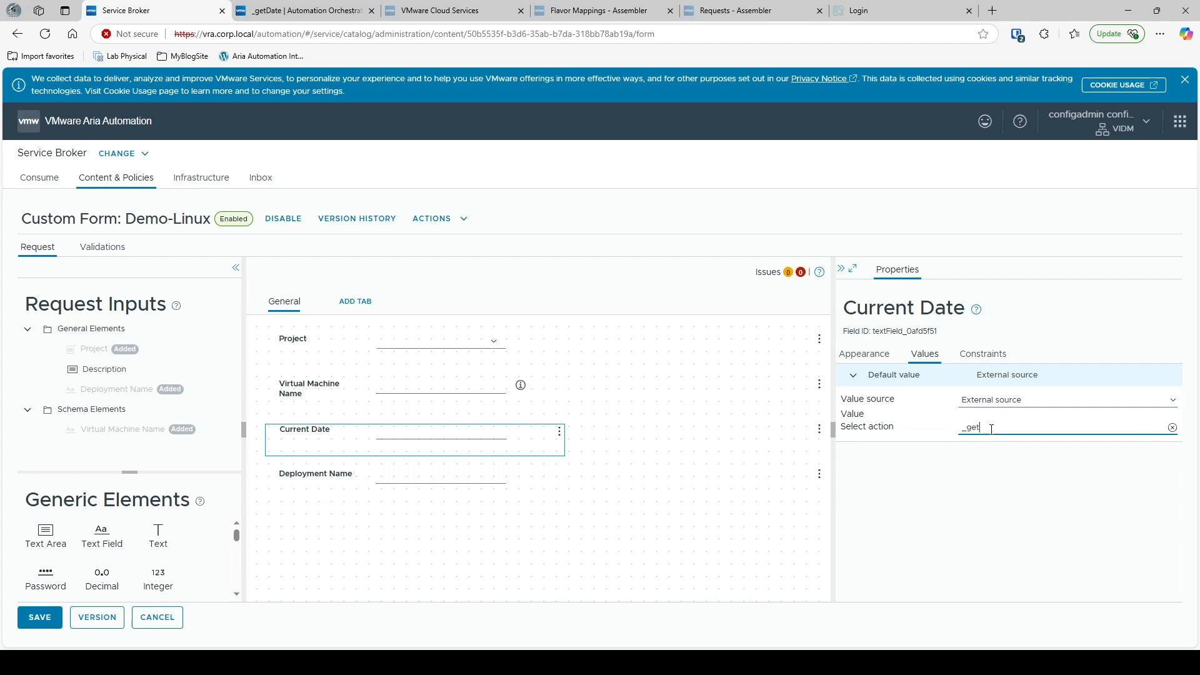
{"action": "type", "text": "Date"}
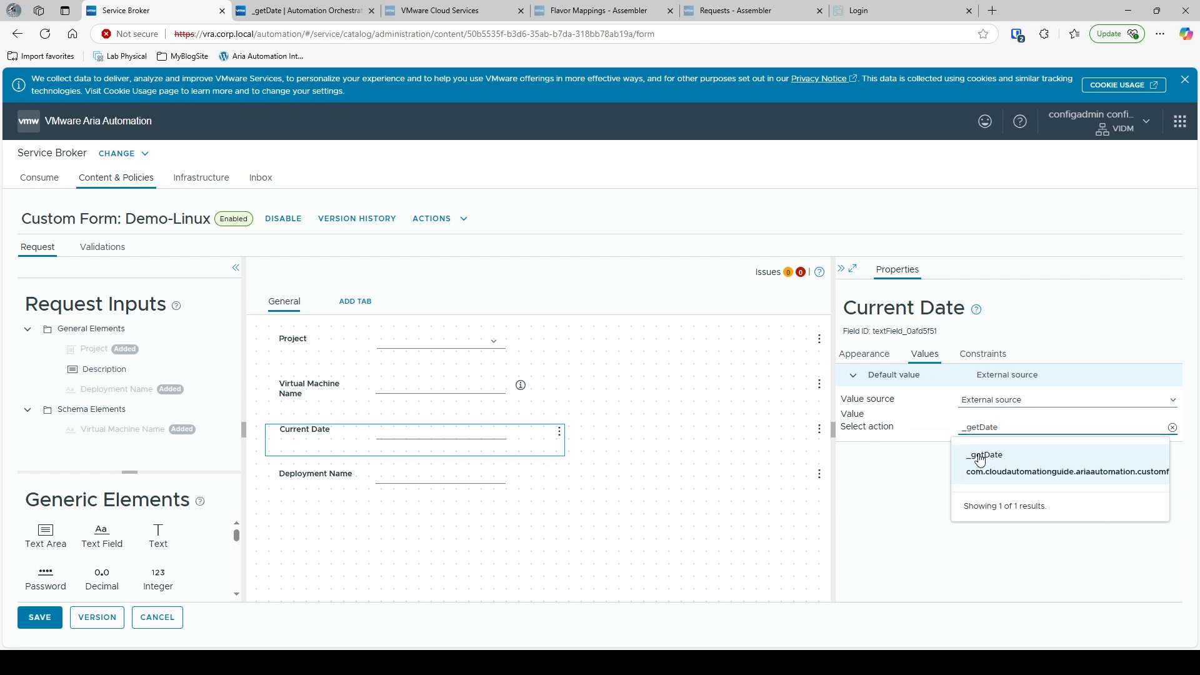
{"action": "left_click", "coordinate": [979, 457]}
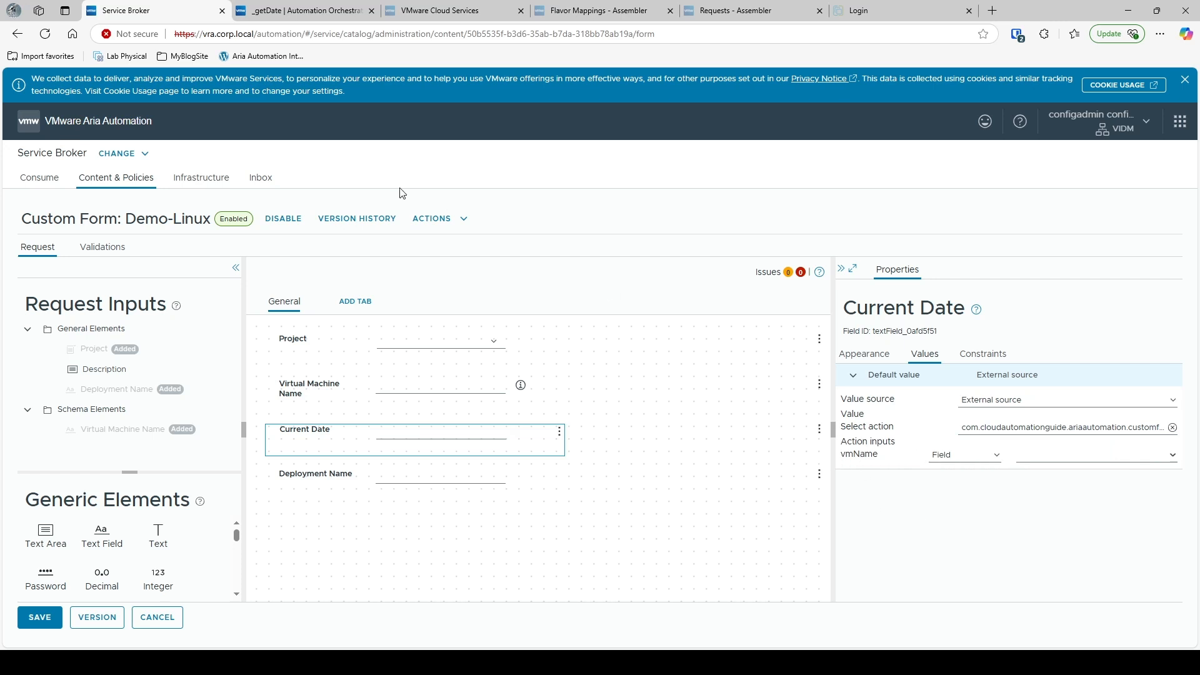
Check the _getDate action's input in Orchestrator and bind the Current Date field's vmName input to the Virtual Machine Name canvas field.
{"action": "left_click", "coordinate": [310, 11]}
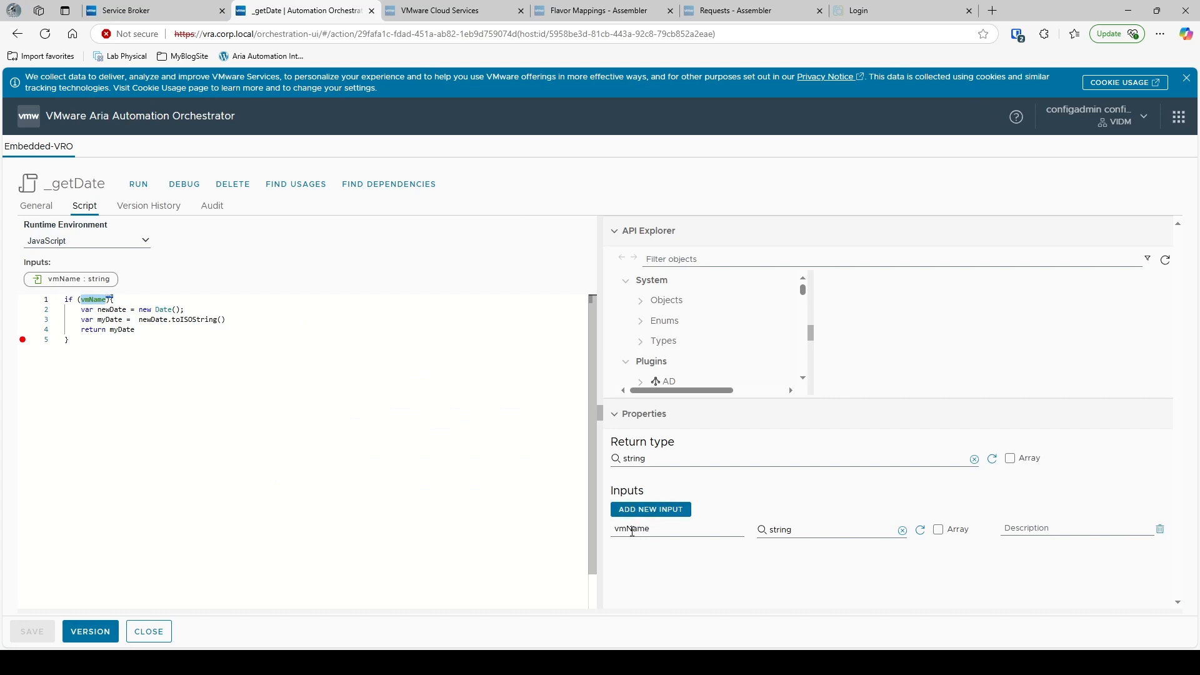
{"action": "left_click", "coordinate": [125, 11]}
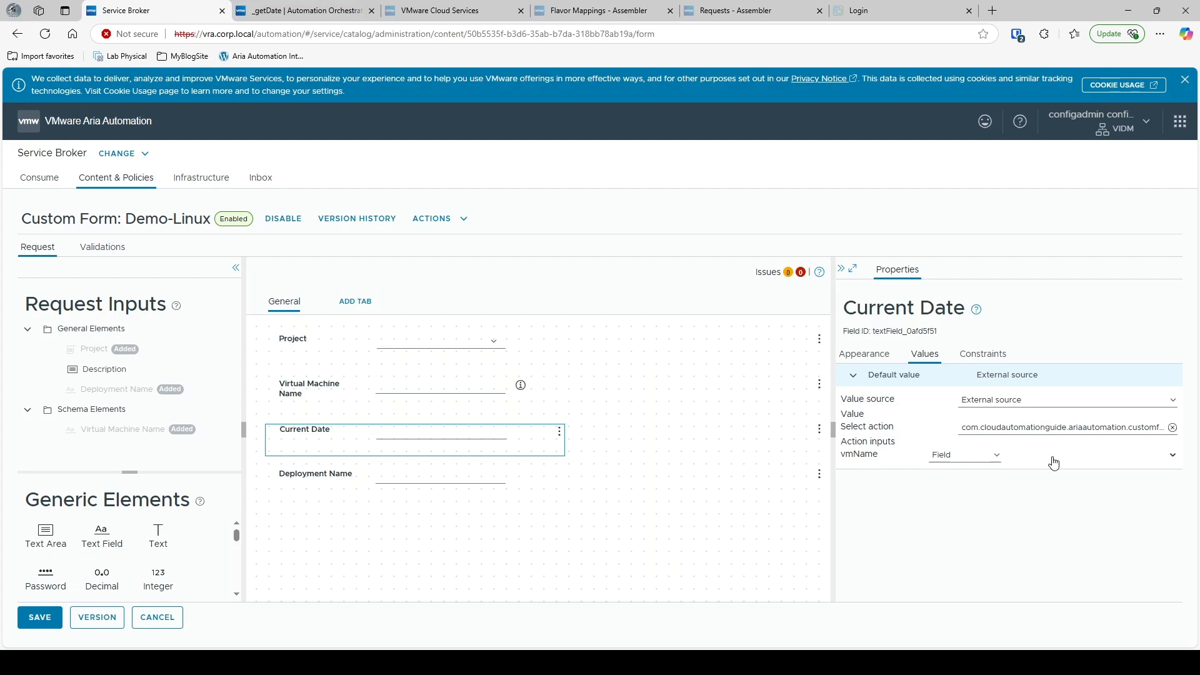
{"action": "left_click", "coordinate": [1053, 462]}
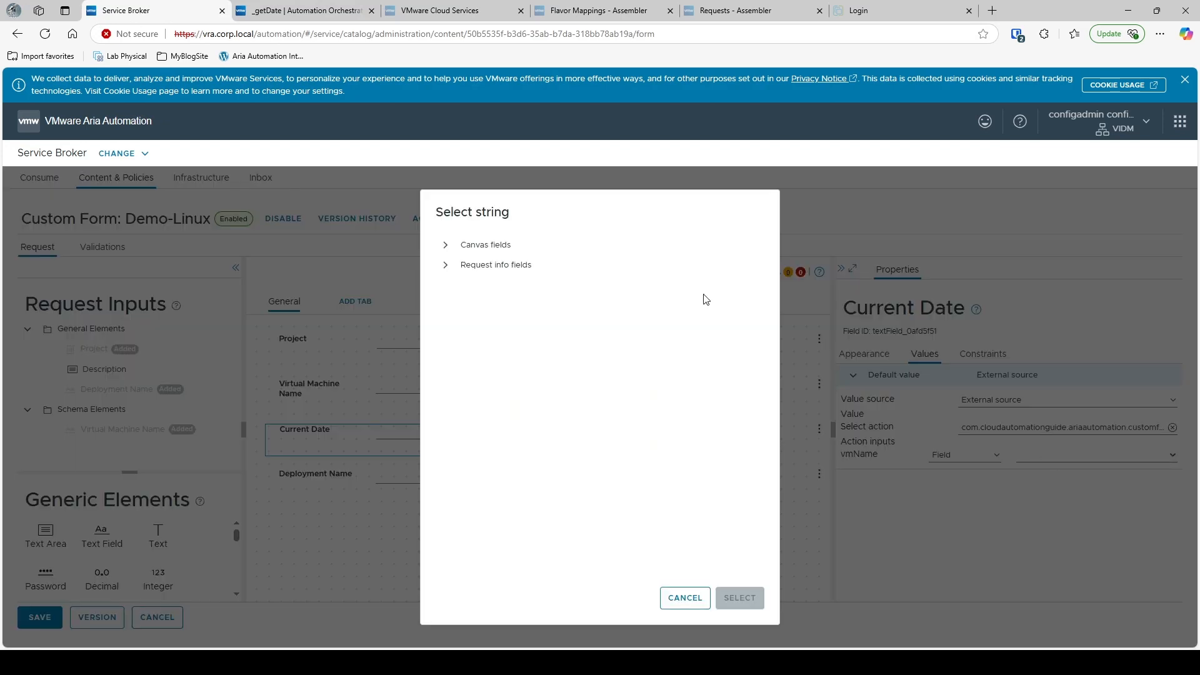
{"action": "left_click", "coordinate": [448, 246]}
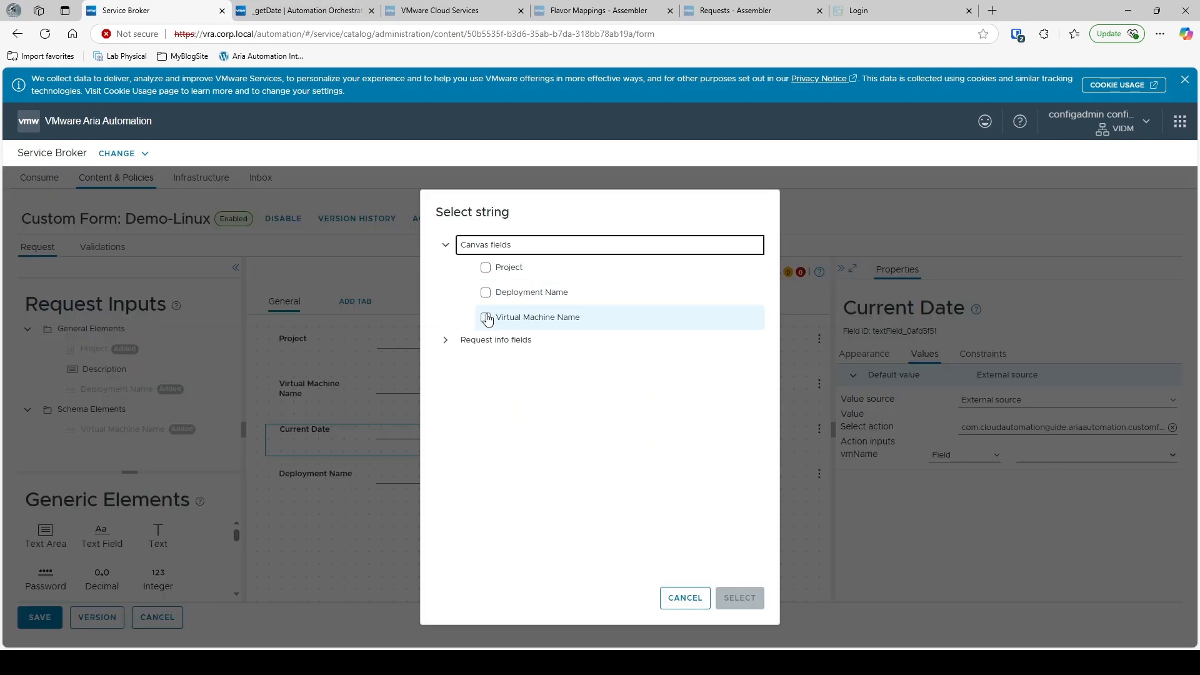
{"action": "left_click", "coordinate": [486, 318]}
{"action": "left_click", "coordinate": [740, 599]}
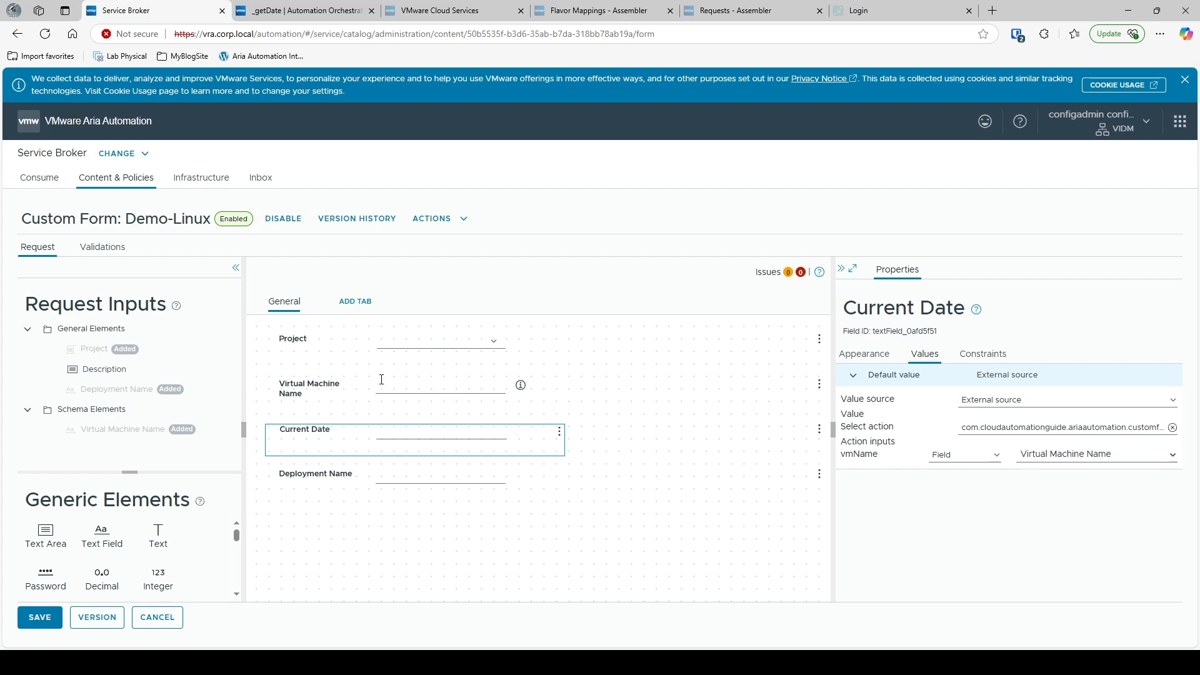
Disable and save the Demo-Linux custom form, and enable and save it again.
{"action": "left_click", "coordinate": [274, 220]}
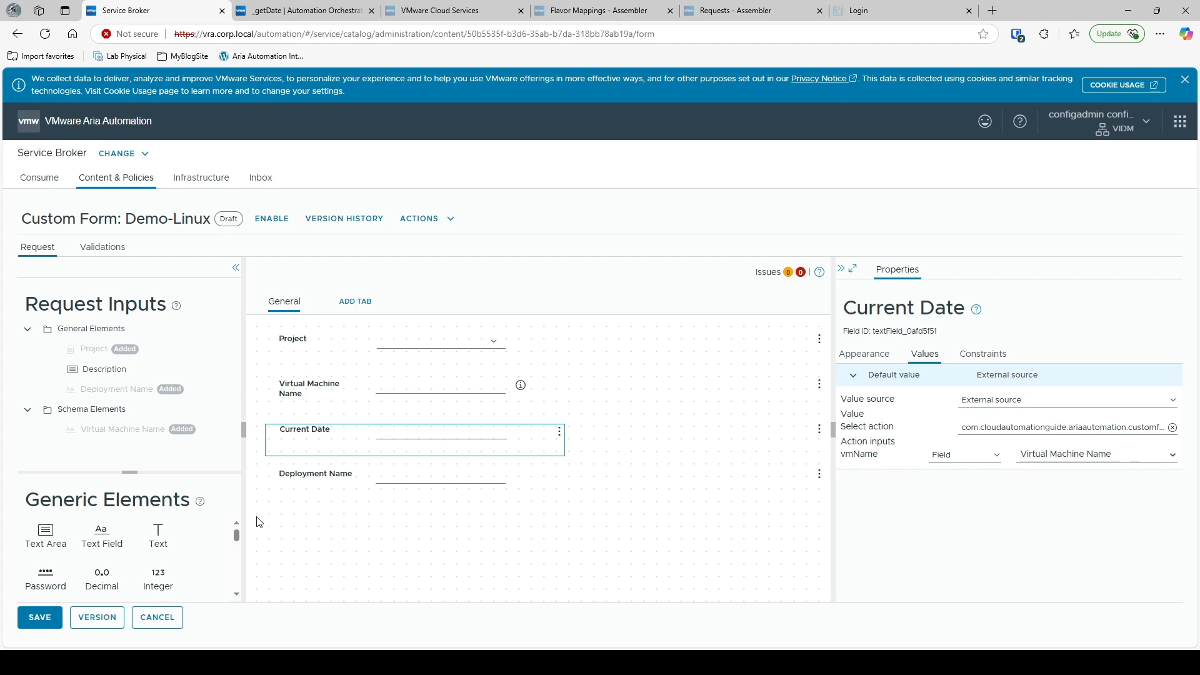
{"action": "left_click", "coordinate": [30, 624]}
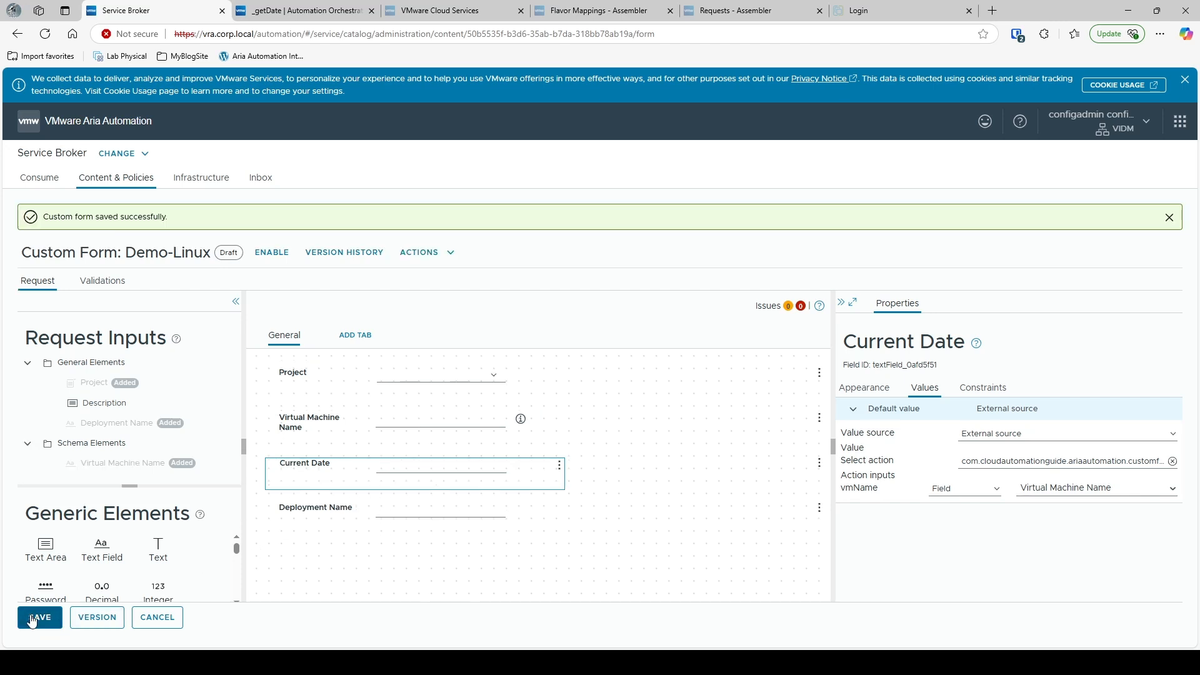
{"action": "left_click", "coordinate": [268, 254]}
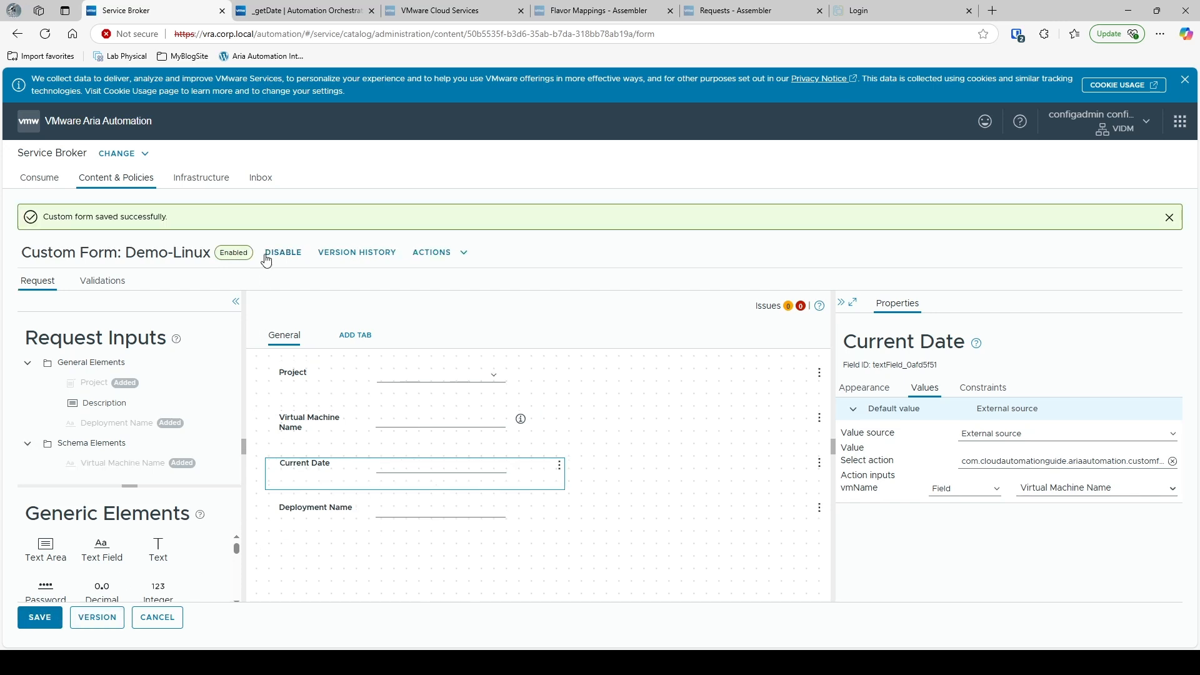
{"action": "left_click", "coordinate": [50, 625]}
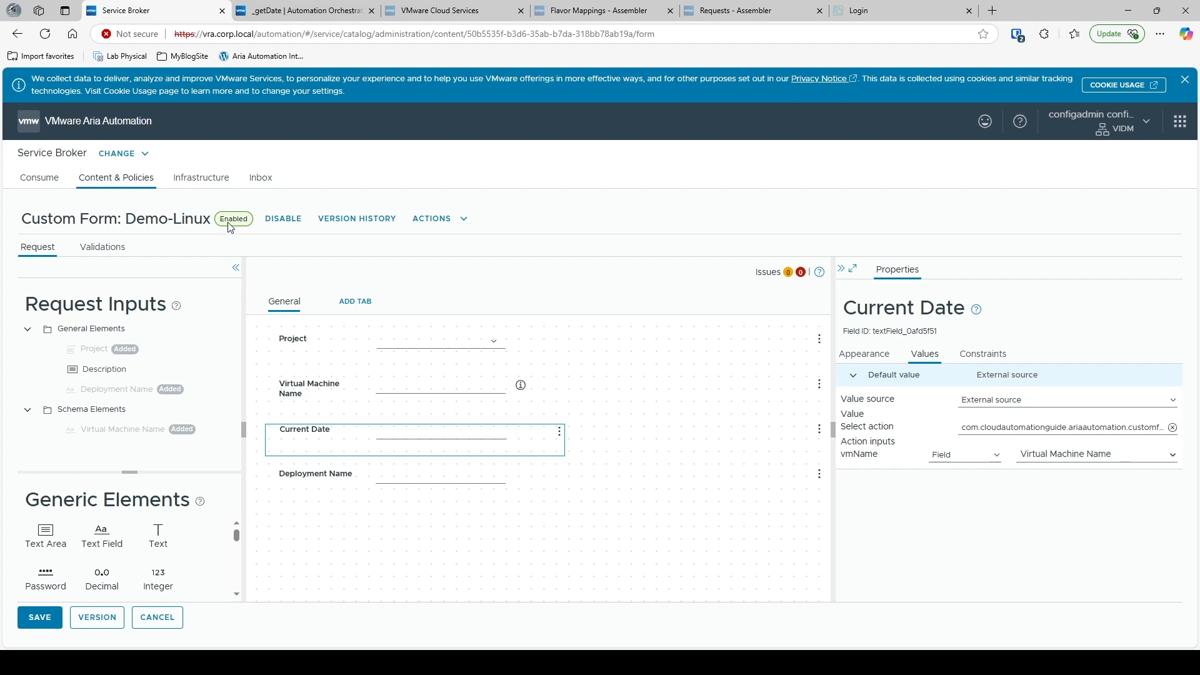
Test the form by opening a Demo-Linux catalog request, entering myTestVM as Virtual Machine Name, and inspecting the Deployment Name value.
{"action": "left_click", "coordinate": [37, 181]}
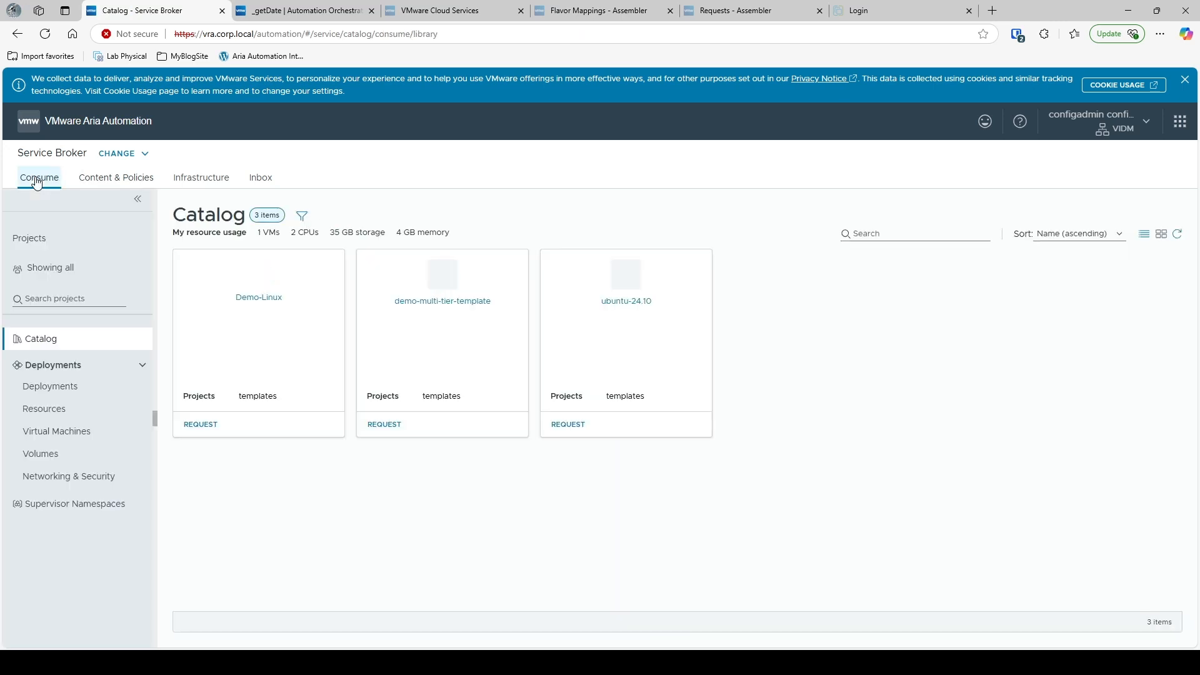
{"action": "left_click", "coordinate": [196, 427]}
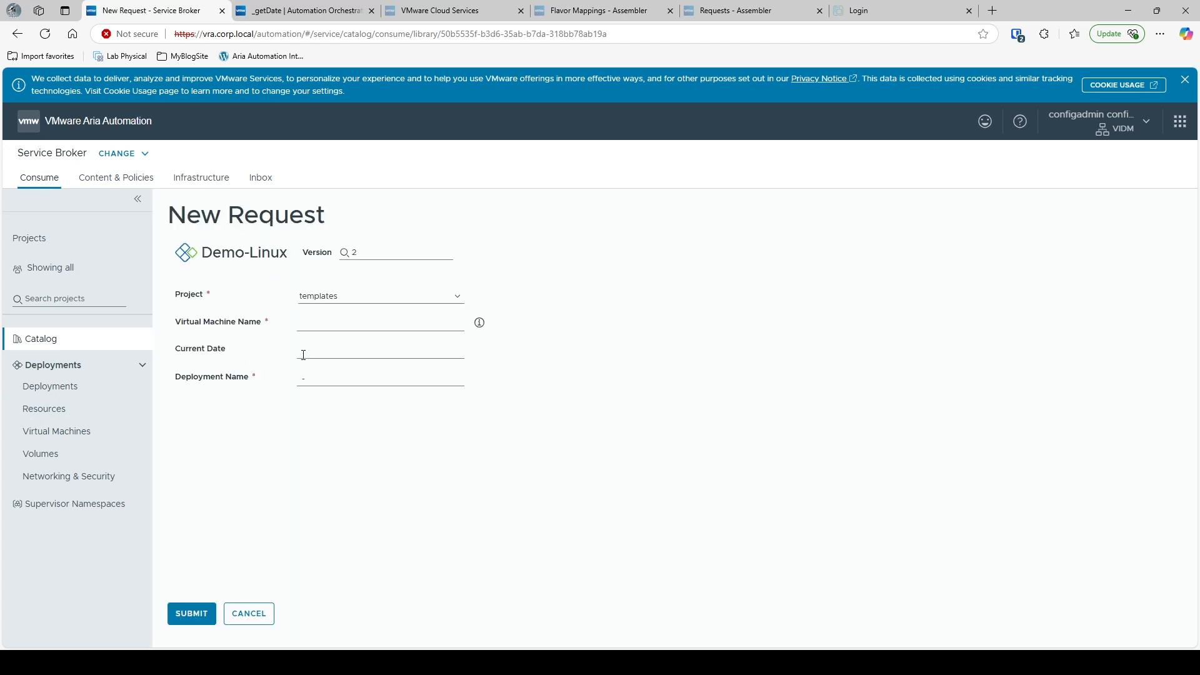
{"action": "left_click", "coordinate": [324, 321]}
{"action": "type", "text": "myTestVM"}
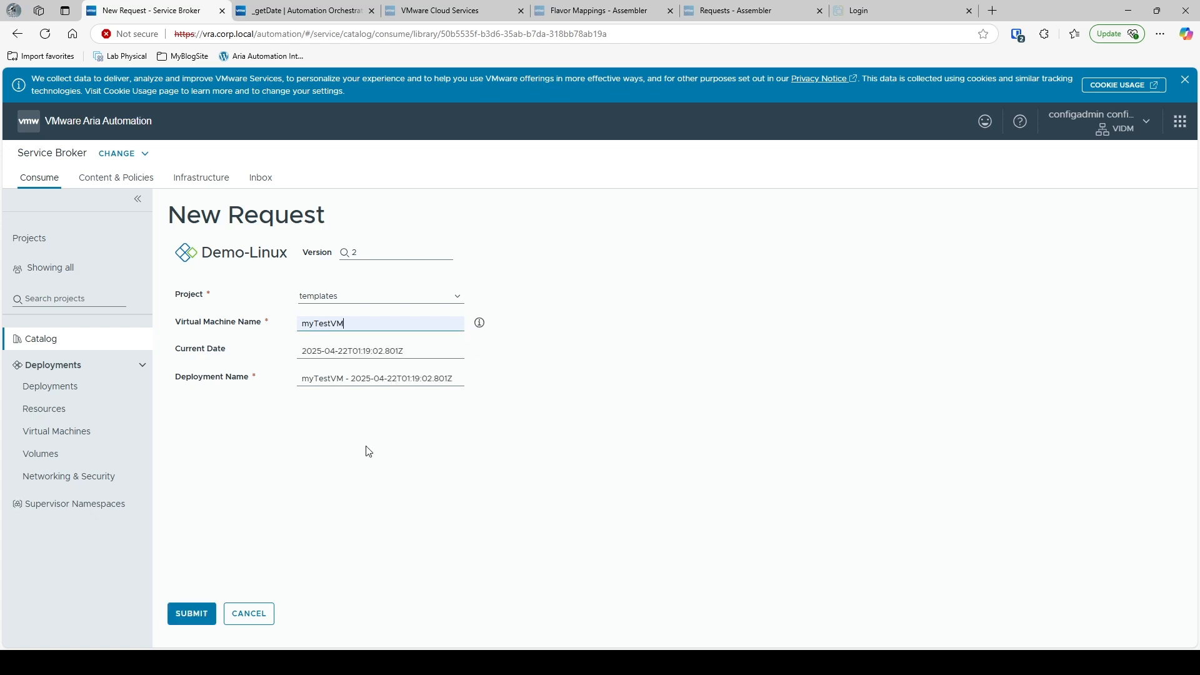
{"action": "double_click", "coordinate": [322, 381]}
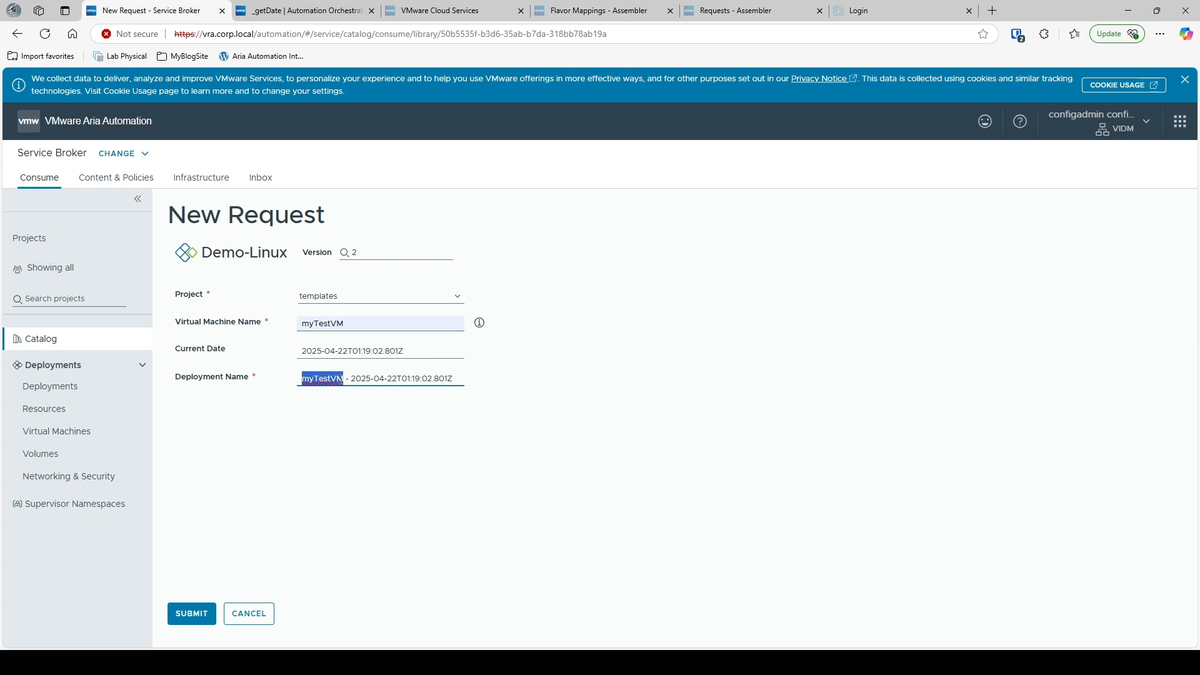
{"action": "left_click", "coordinate": [353, 379]}
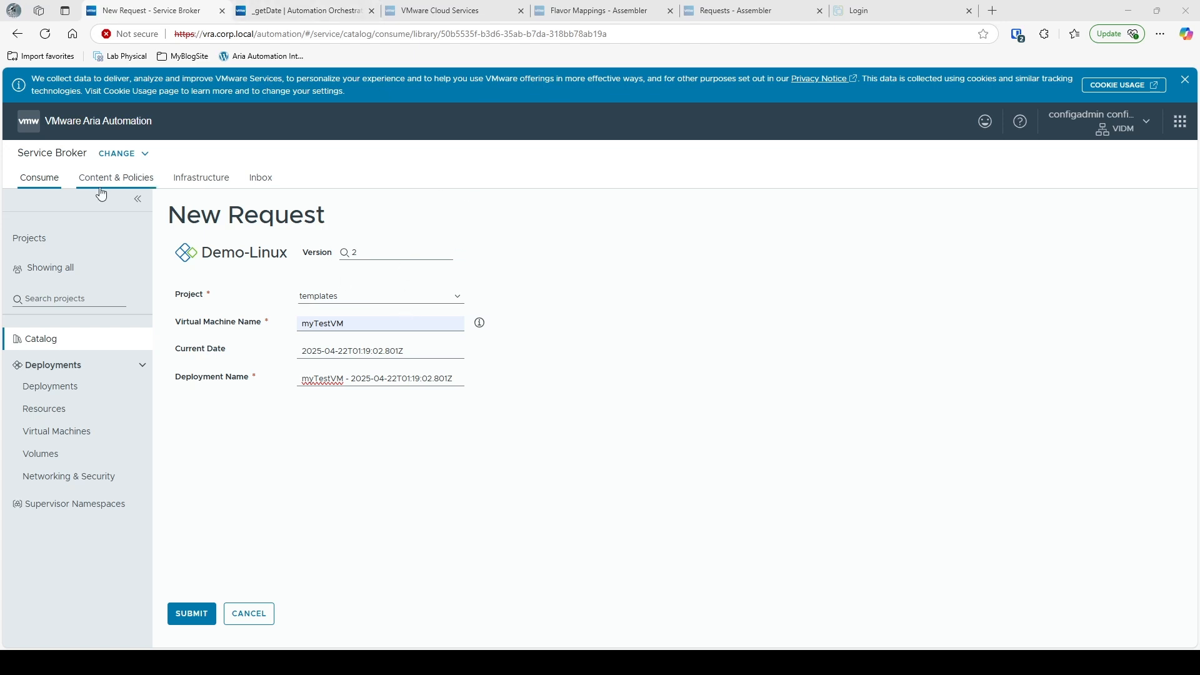
Compare the _getDate script in Orchestrator with the Demo-Linux request's date value, and cancel the request without submitting.
{"action": "left_click", "coordinate": [284, 15]}
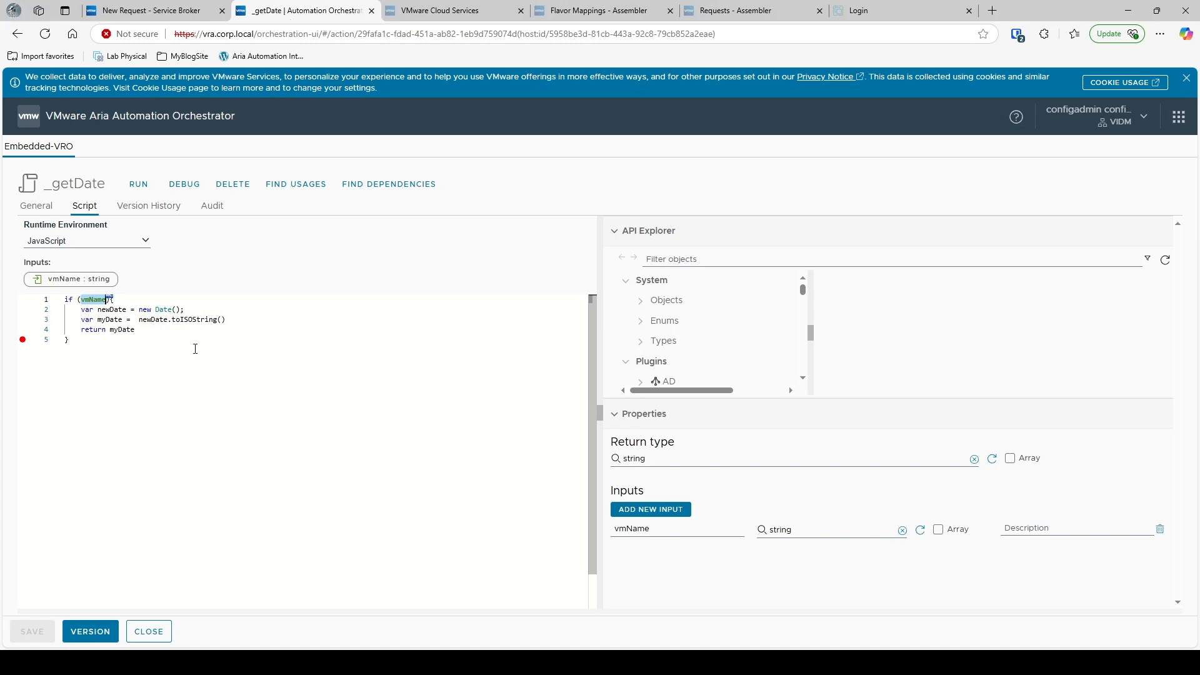
{"action": "left_click", "coordinate": [144, 12]}
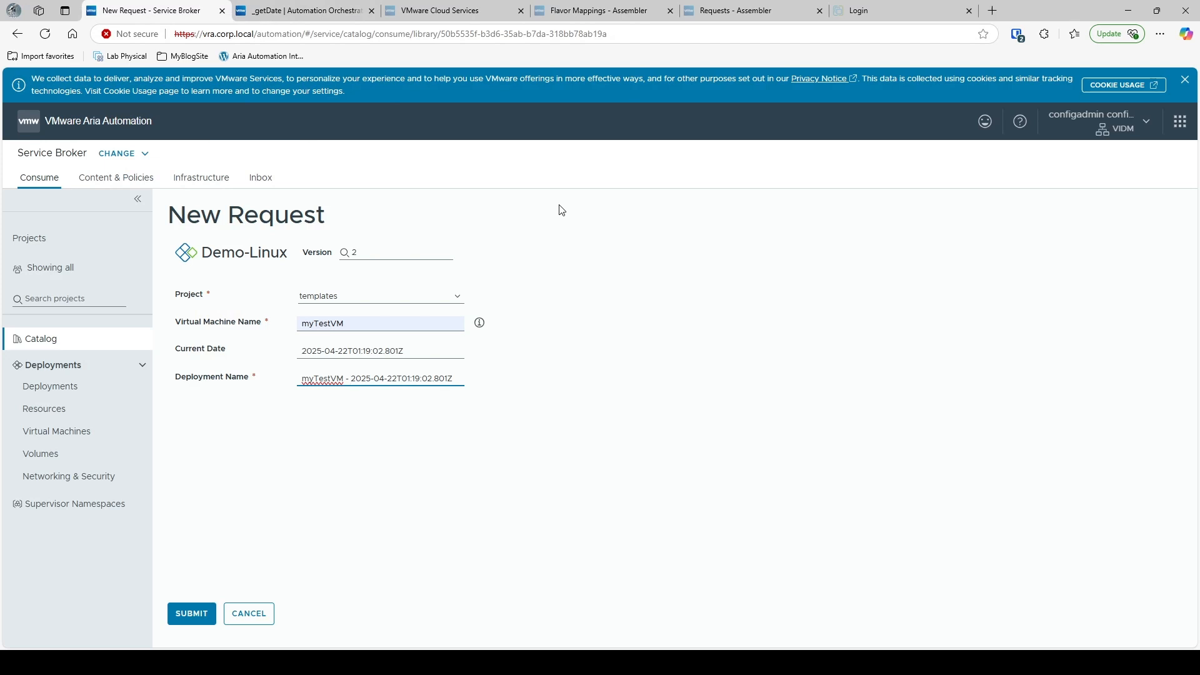
{"action": "left_click", "coordinate": [288, 12]}
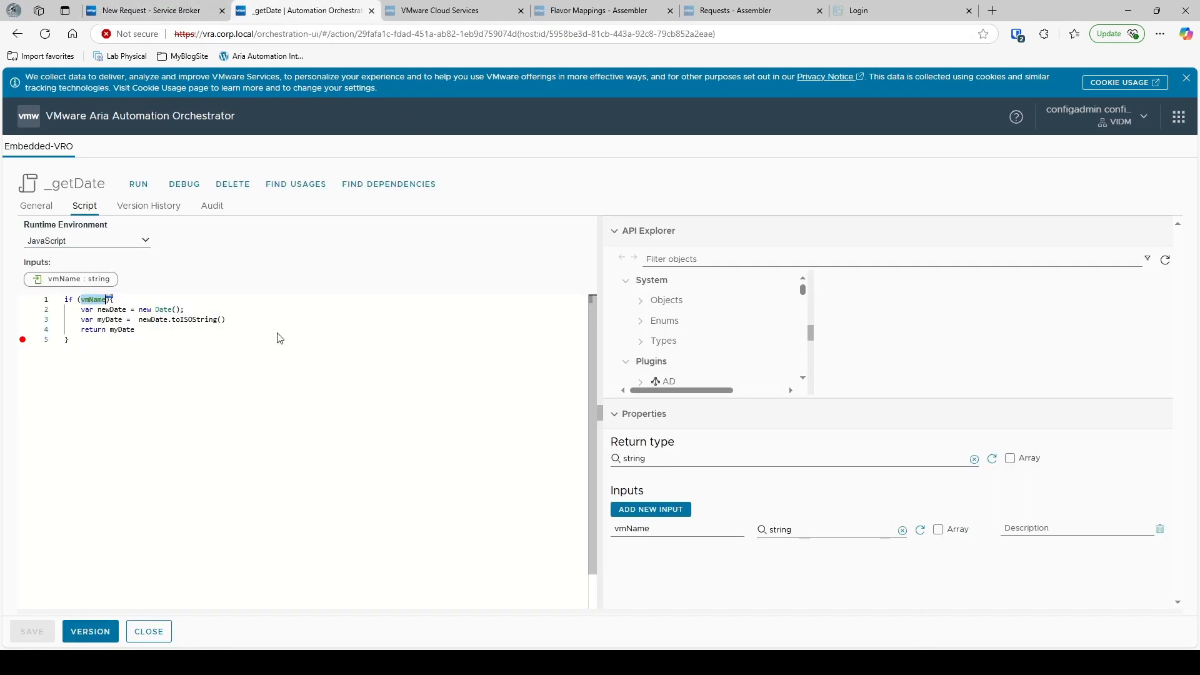
{"action": "left_click", "coordinate": [141, 13]}
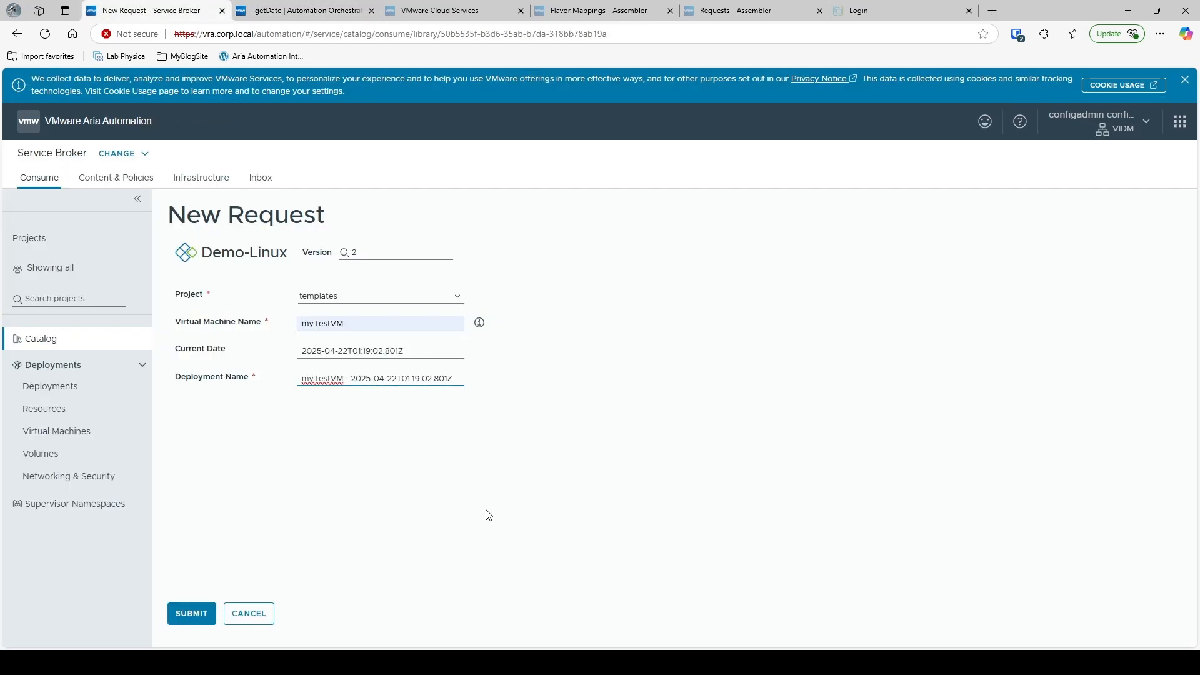
{"action": "left_click", "coordinate": [248, 614]}
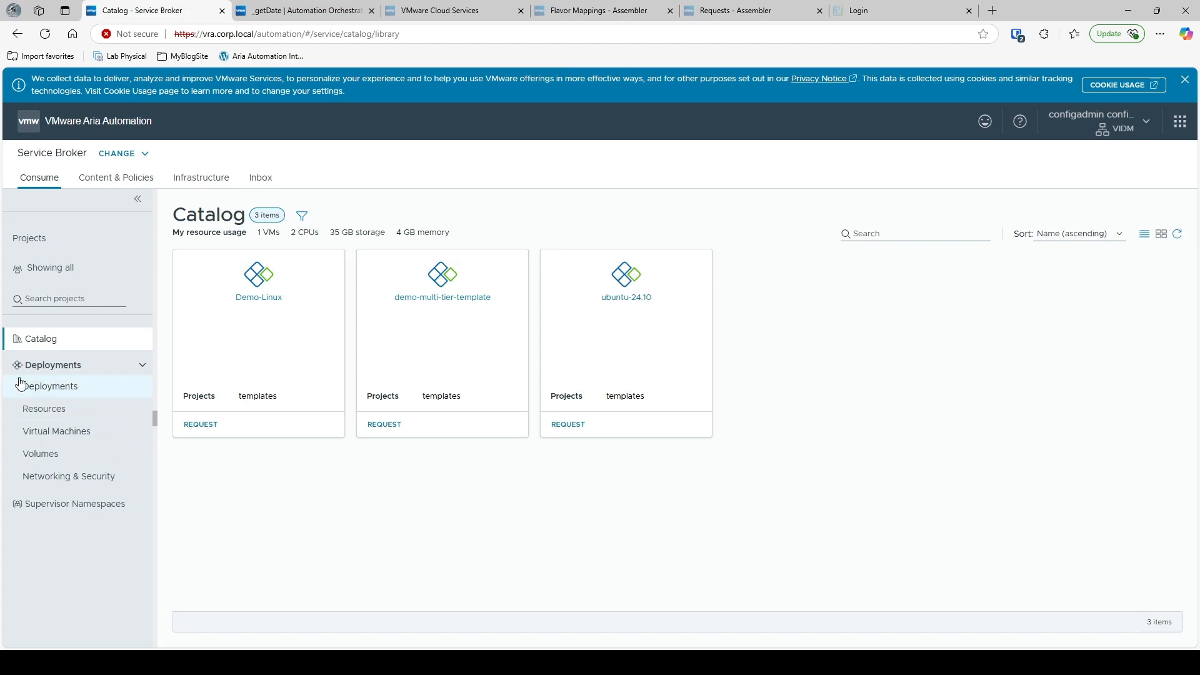
Expand the test deployment's details and examine the actions offered for the myvm machine.
{"action": "left_click", "coordinate": [50, 387]}
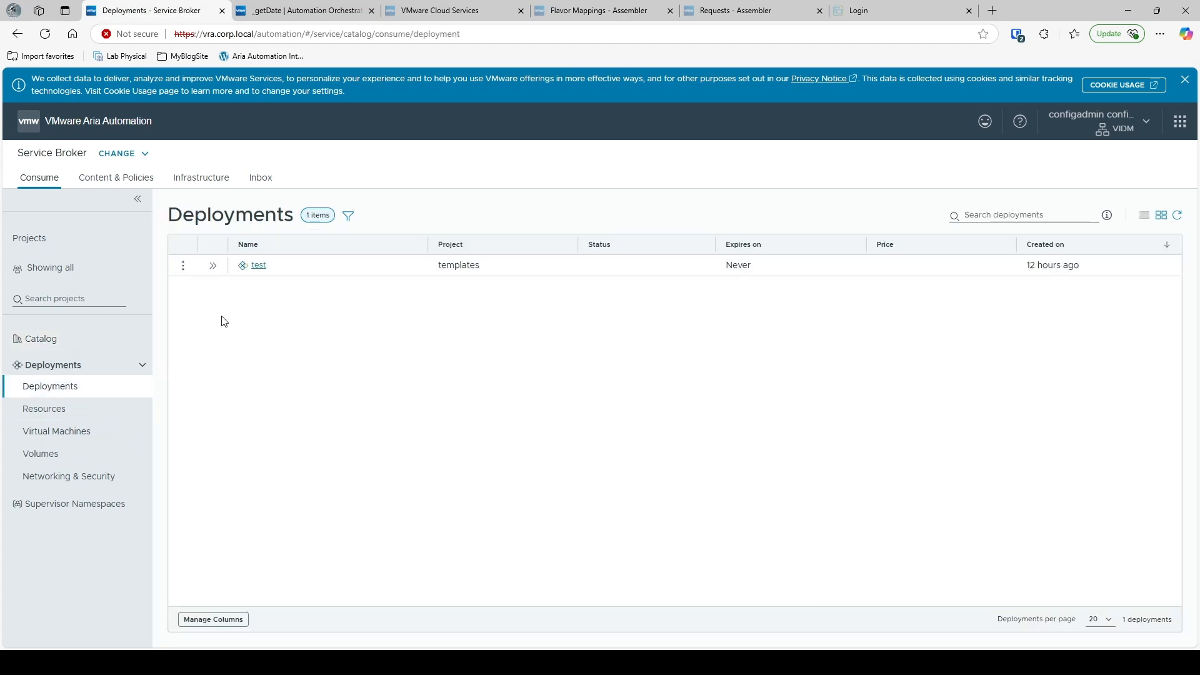
{"action": "left_click", "coordinate": [213, 265]}
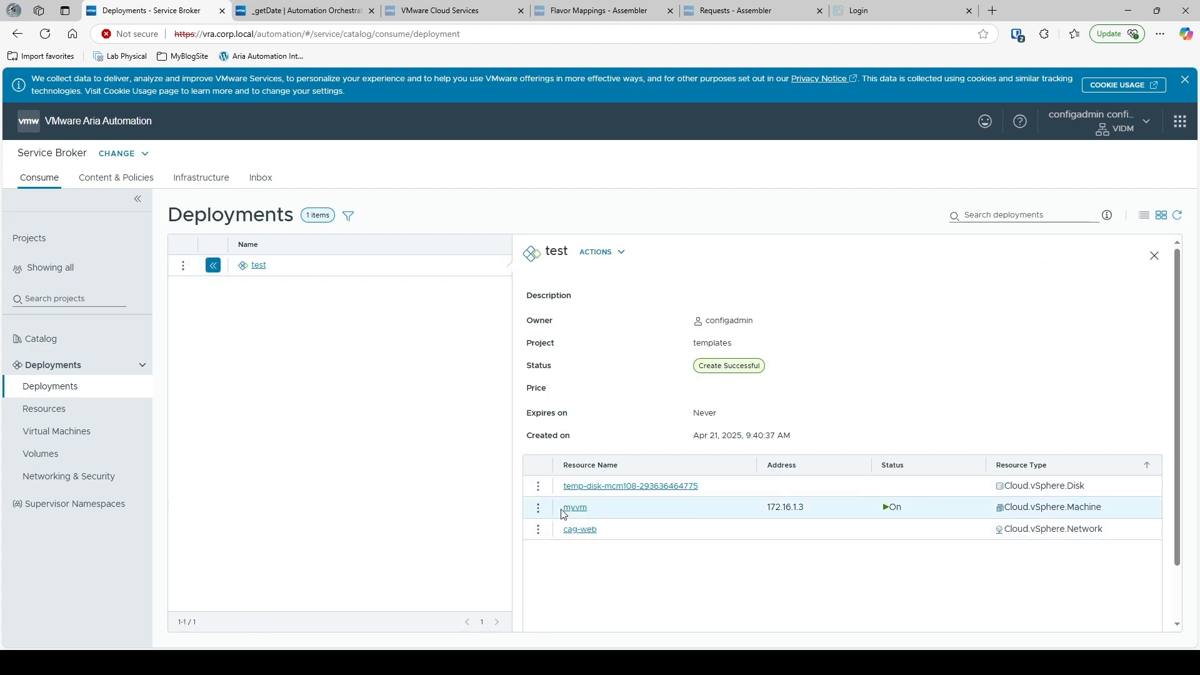
{"action": "left_click", "coordinate": [538, 508]}
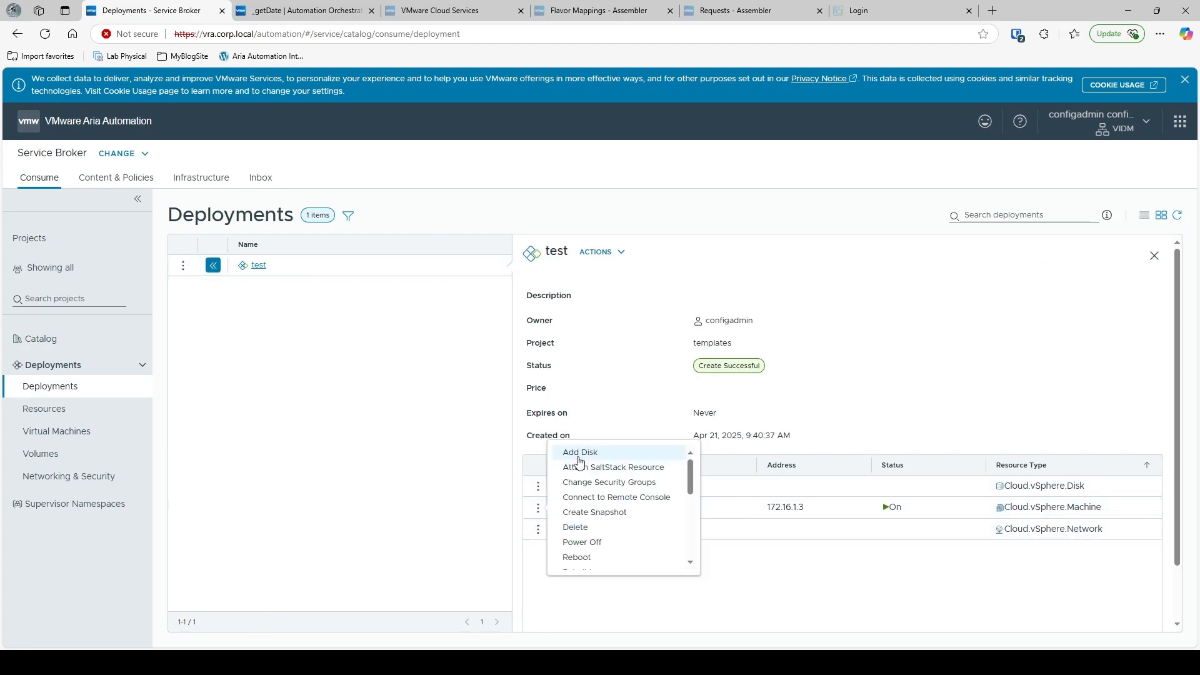
{"action": "scroll", "coordinate": [619, 529], "scroll_direction": "down", "scroll_amount": 5}
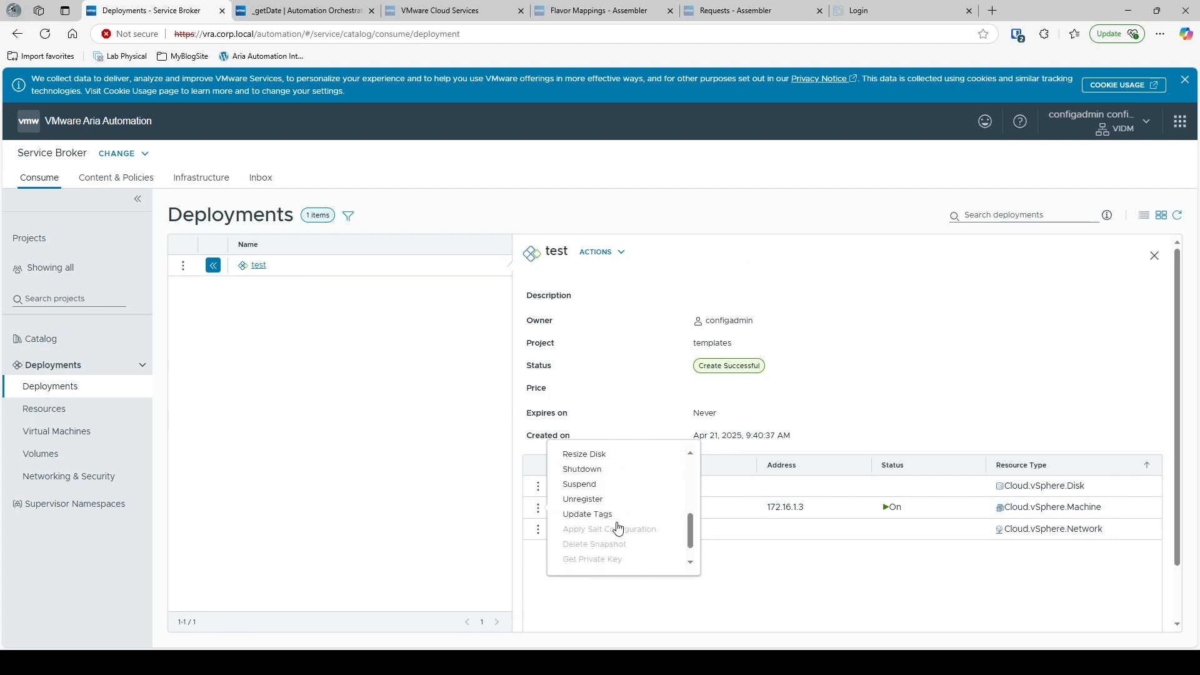
{"action": "scroll", "coordinate": [618, 528], "scroll_direction": "up", "scroll_amount": 5}
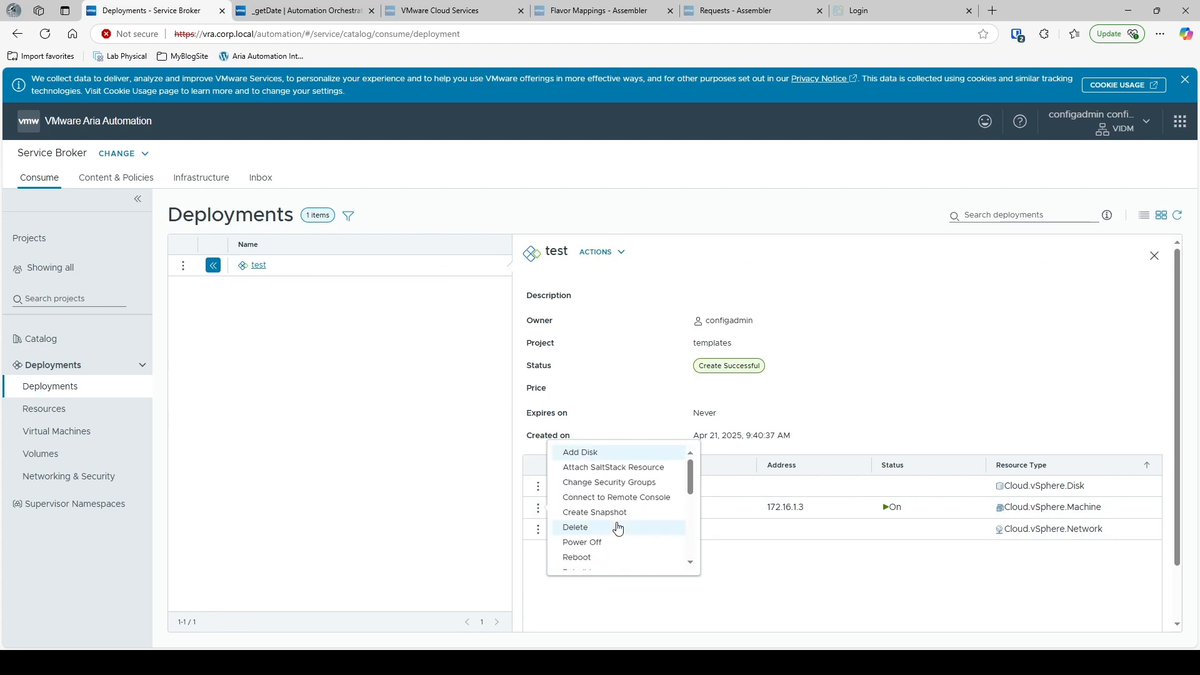
{"action": "scroll", "coordinate": [618, 529], "scroll_direction": "down", "scroll_amount": 3}
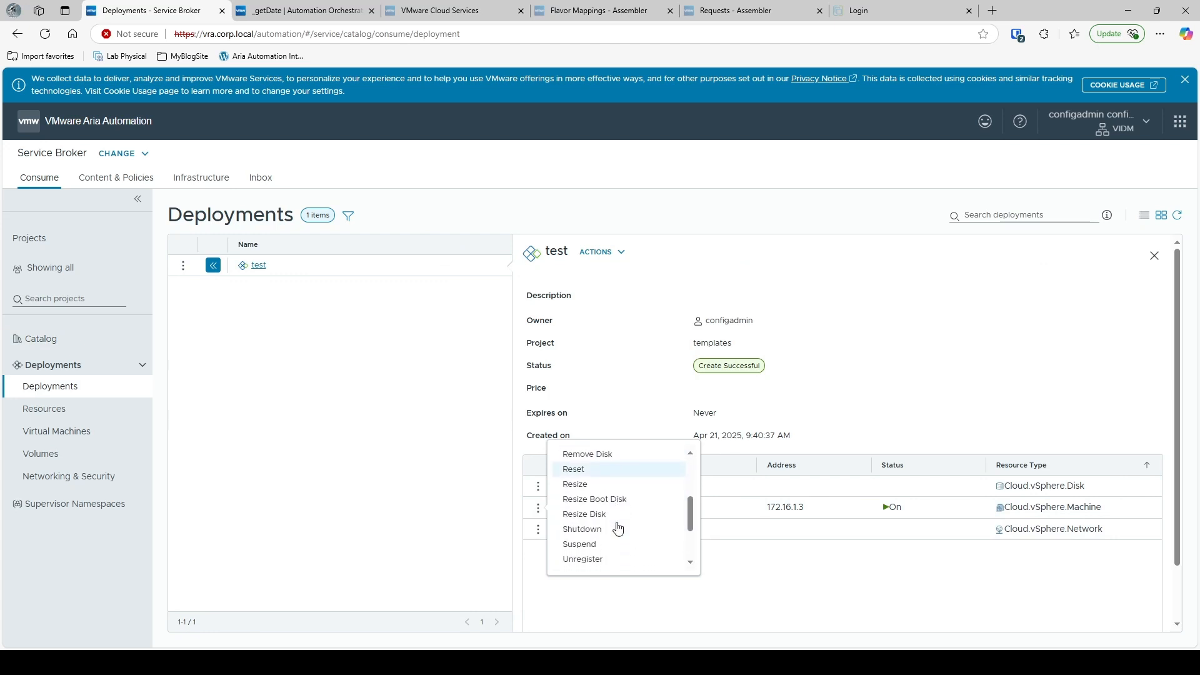
{"action": "scroll", "coordinate": [618, 529], "scroll_direction": "up", "scroll_amount": 2}
{"action": "scroll", "coordinate": [618, 529], "scroll_direction": "down", "scroll_amount": 5}
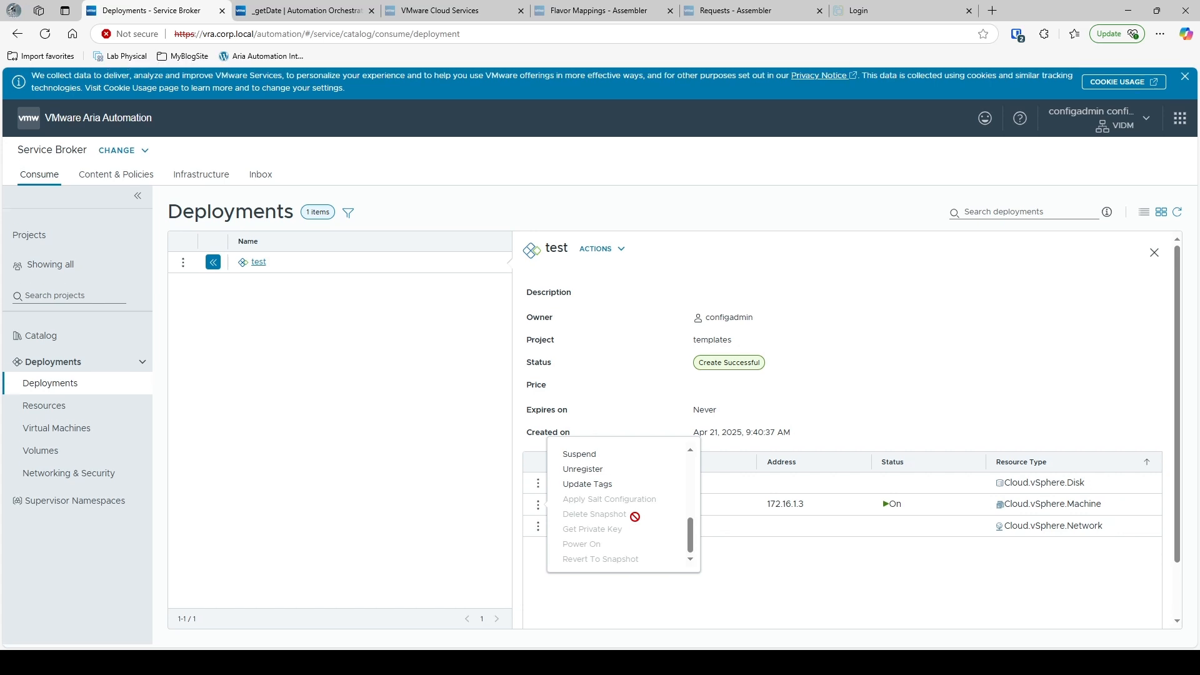
{"action": "scroll", "coordinate": [636, 518], "scroll_direction": "up", "scroll_amount": 3}
{"action": "scroll", "coordinate": [636, 523], "scroll_direction": "up", "scroll_amount": 2}
{"action": "scroll", "coordinate": [636, 524], "scroll_direction": "down", "scroll_amount": 5}
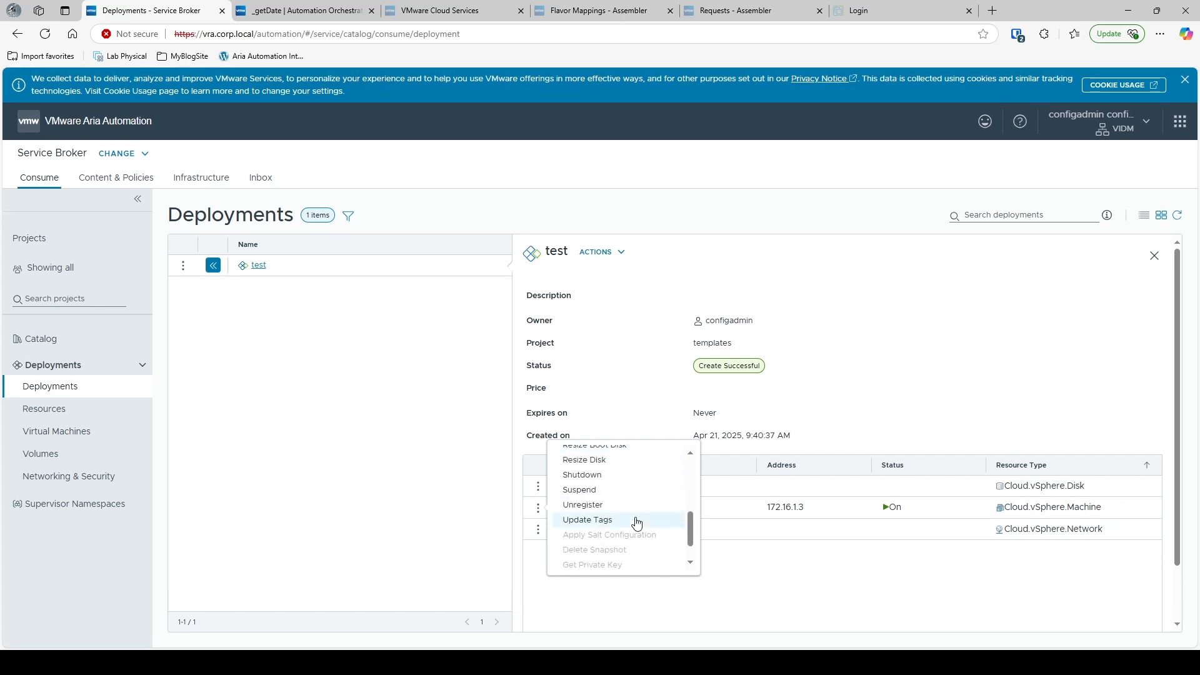
Review the _getDate script in Orchestrator once more, and dismiss myvm's action list in Service Broker.
{"action": "left_click", "coordinate": [280, 14]}
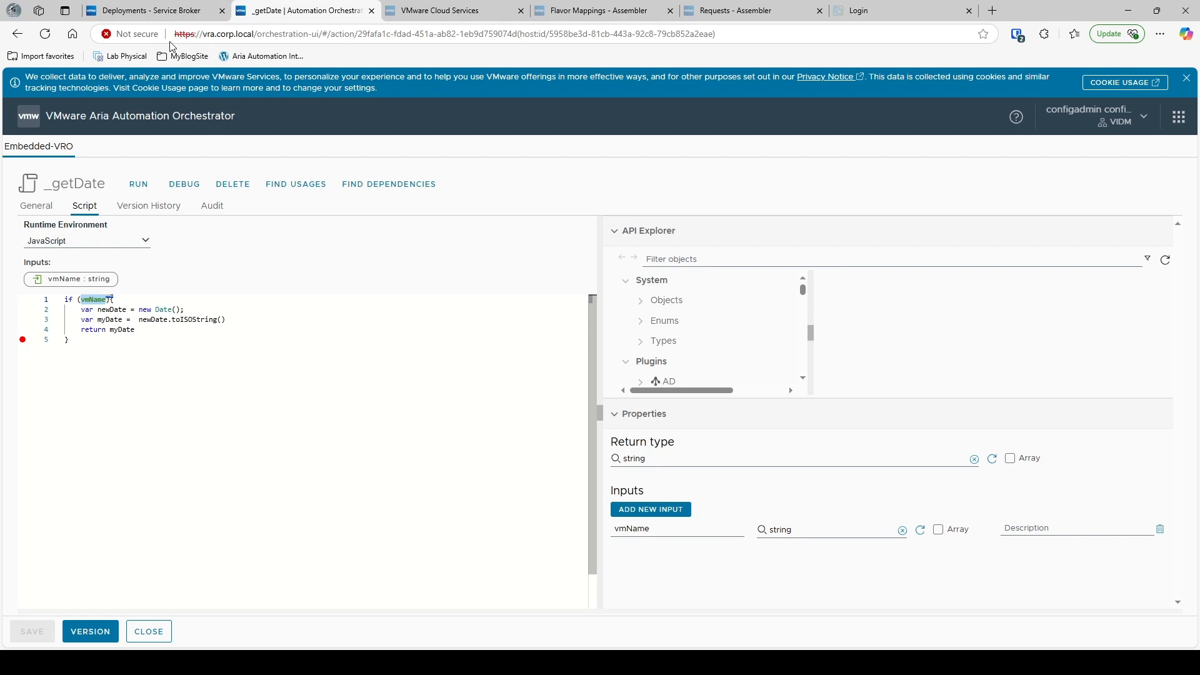
{"action": "left_click", "coordinate": [163, 14]}
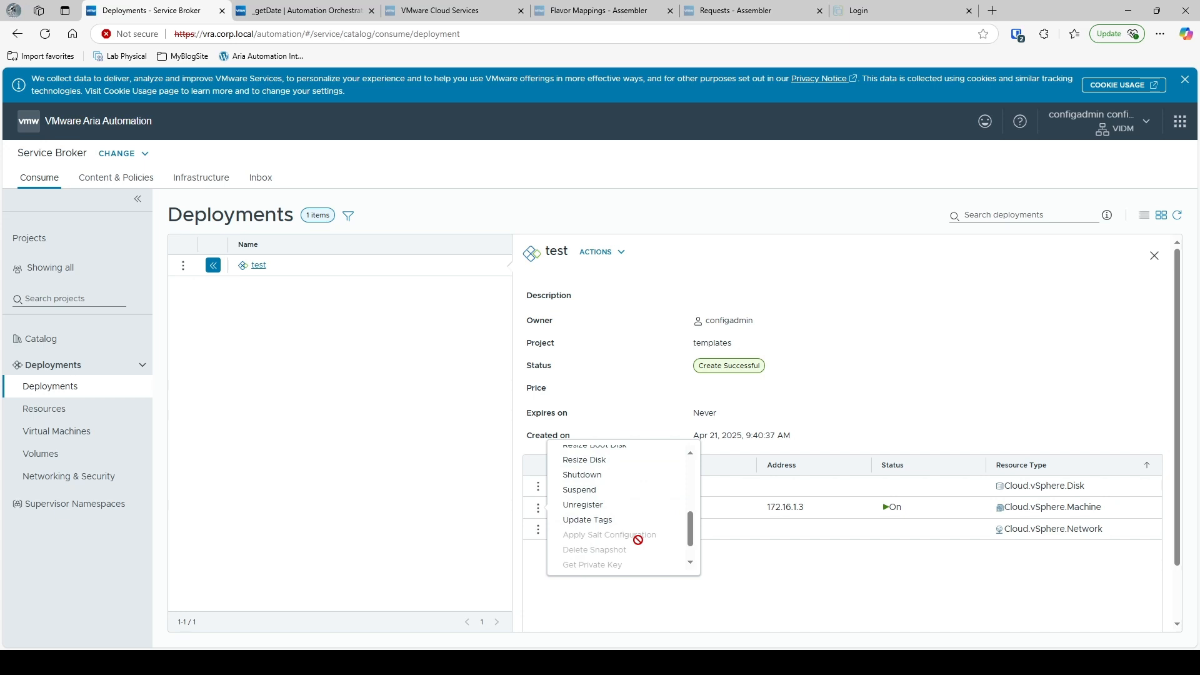
{"action": "left_click", "coordinate": [337, 478]}
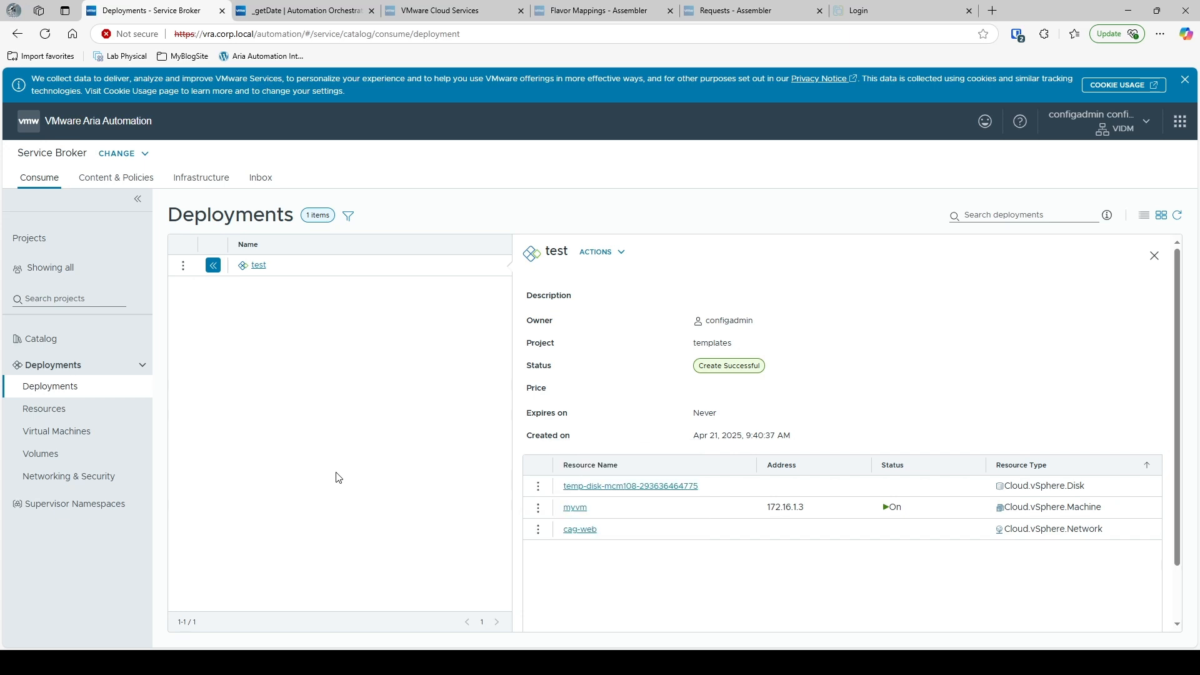